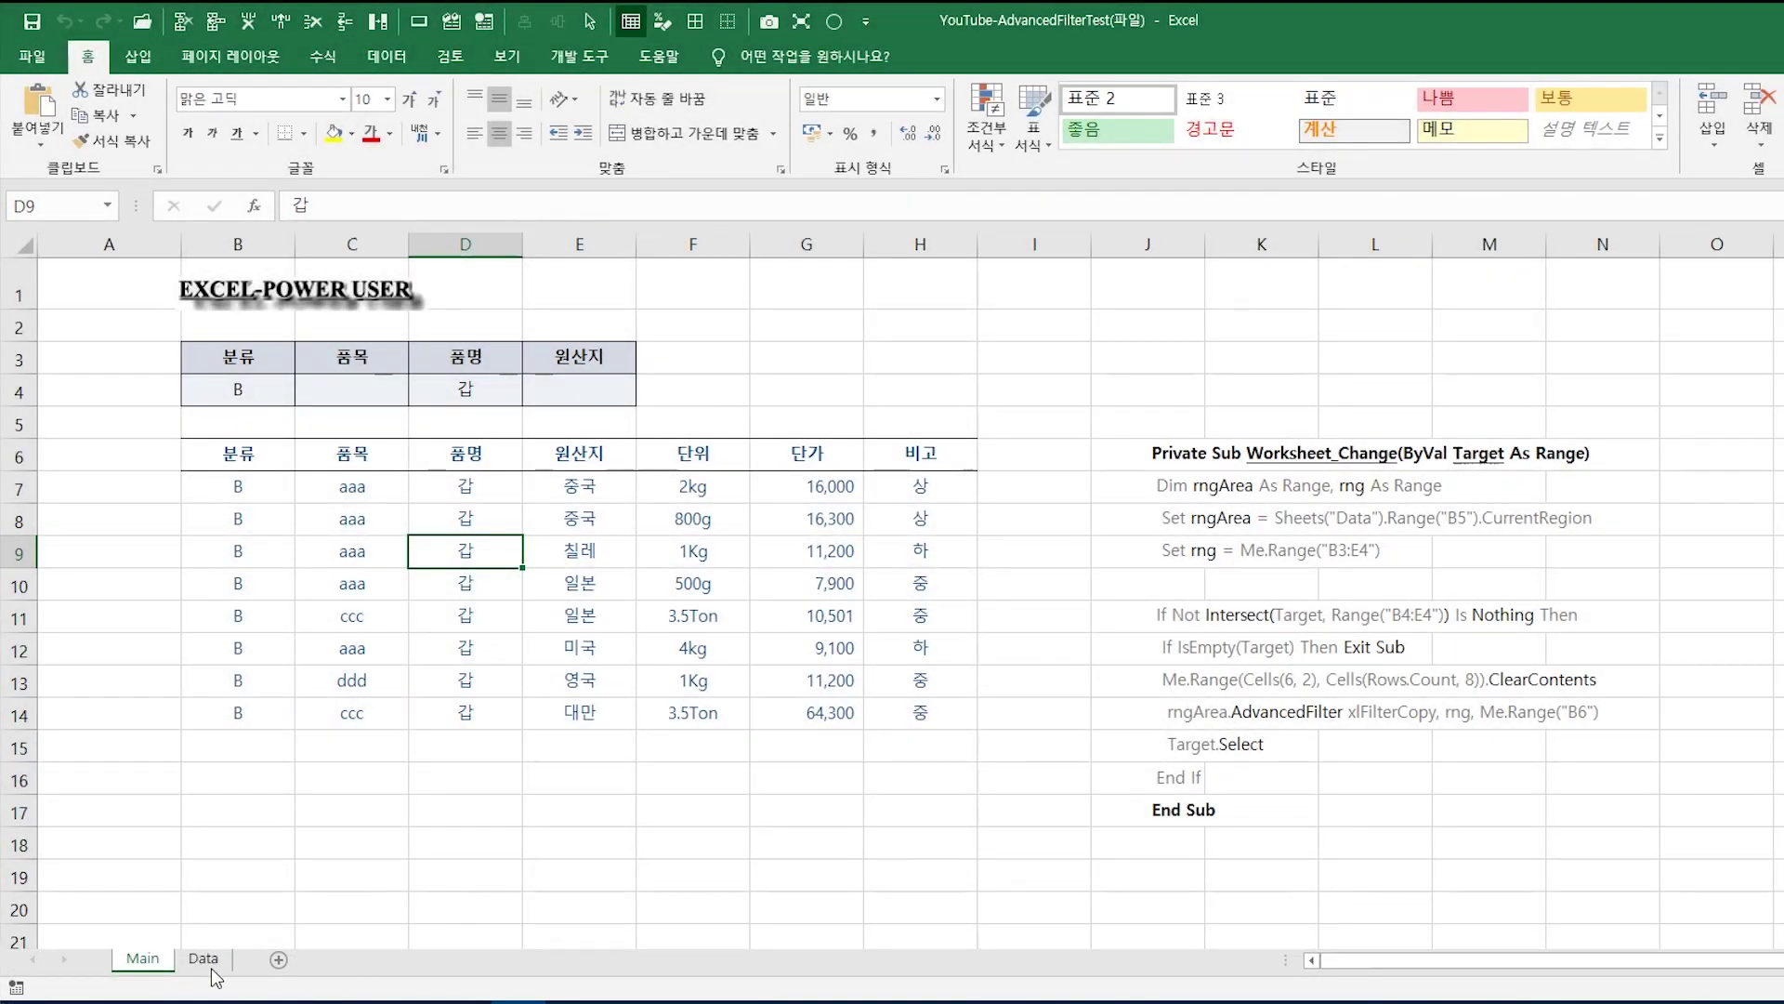
Step: Enter 을 as the 품명 criterion in D4 and compare the three 을 rows against the Data sheet
left_click(211, 964)
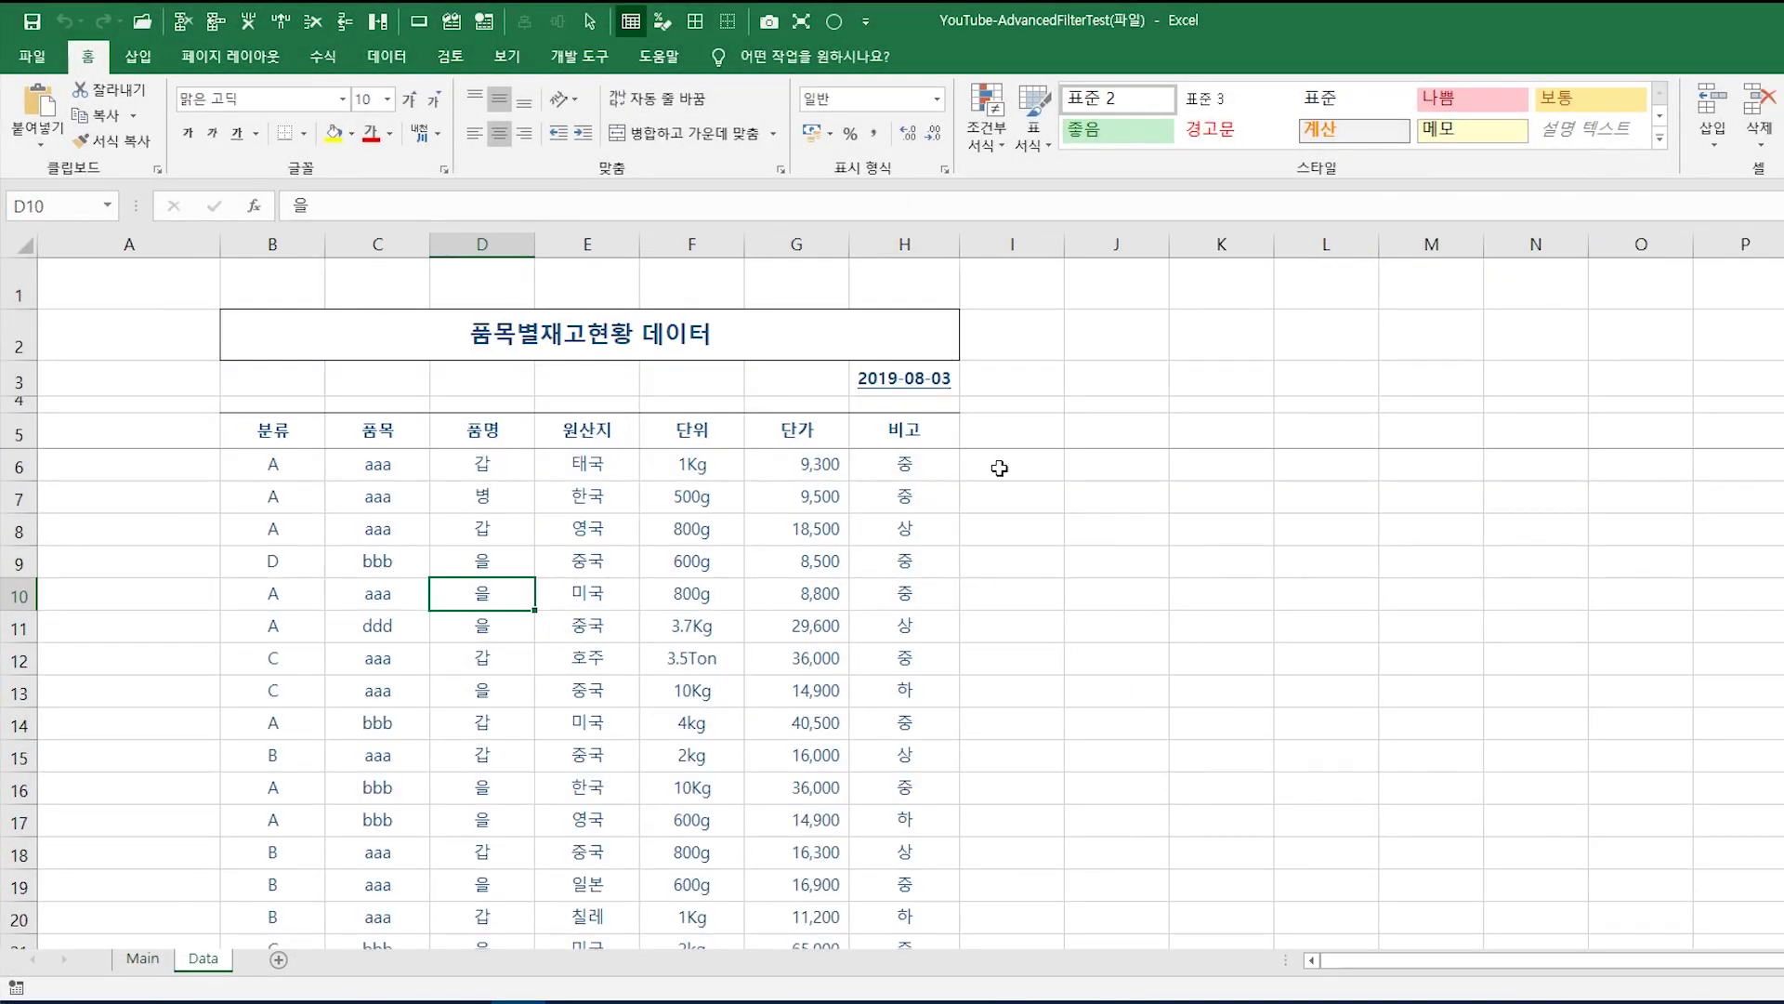
left_click(142, 958)
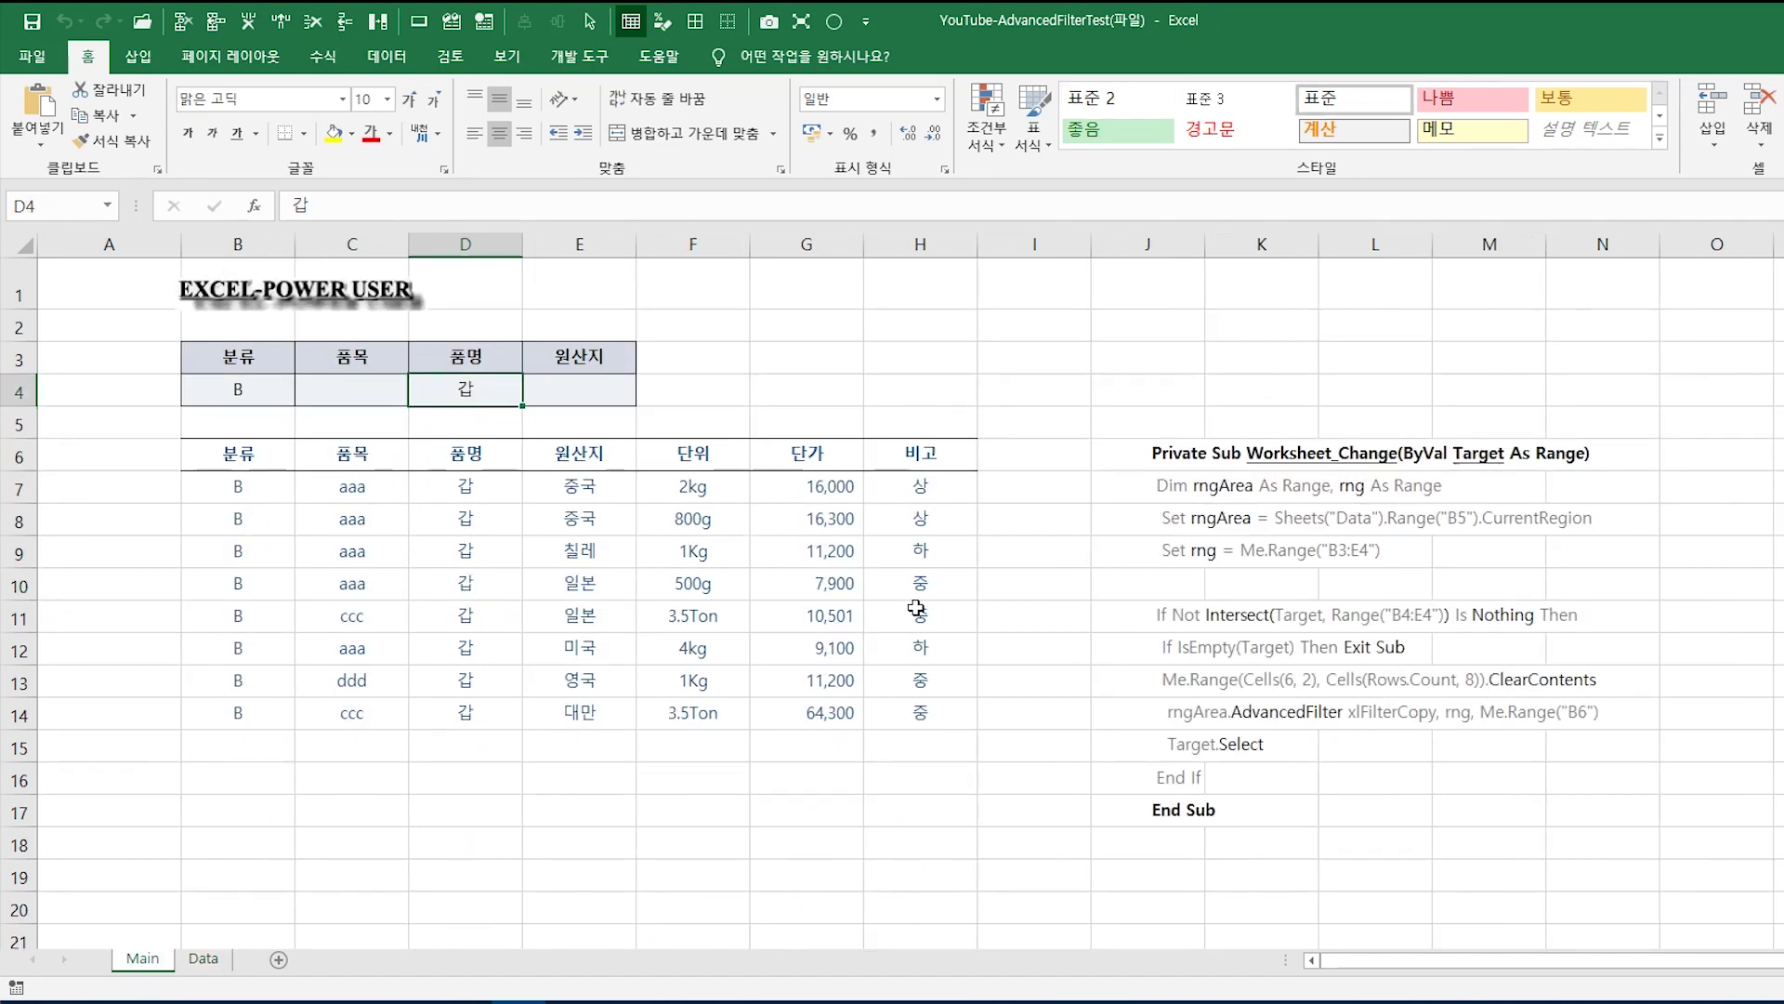
type("을")
key("Return")
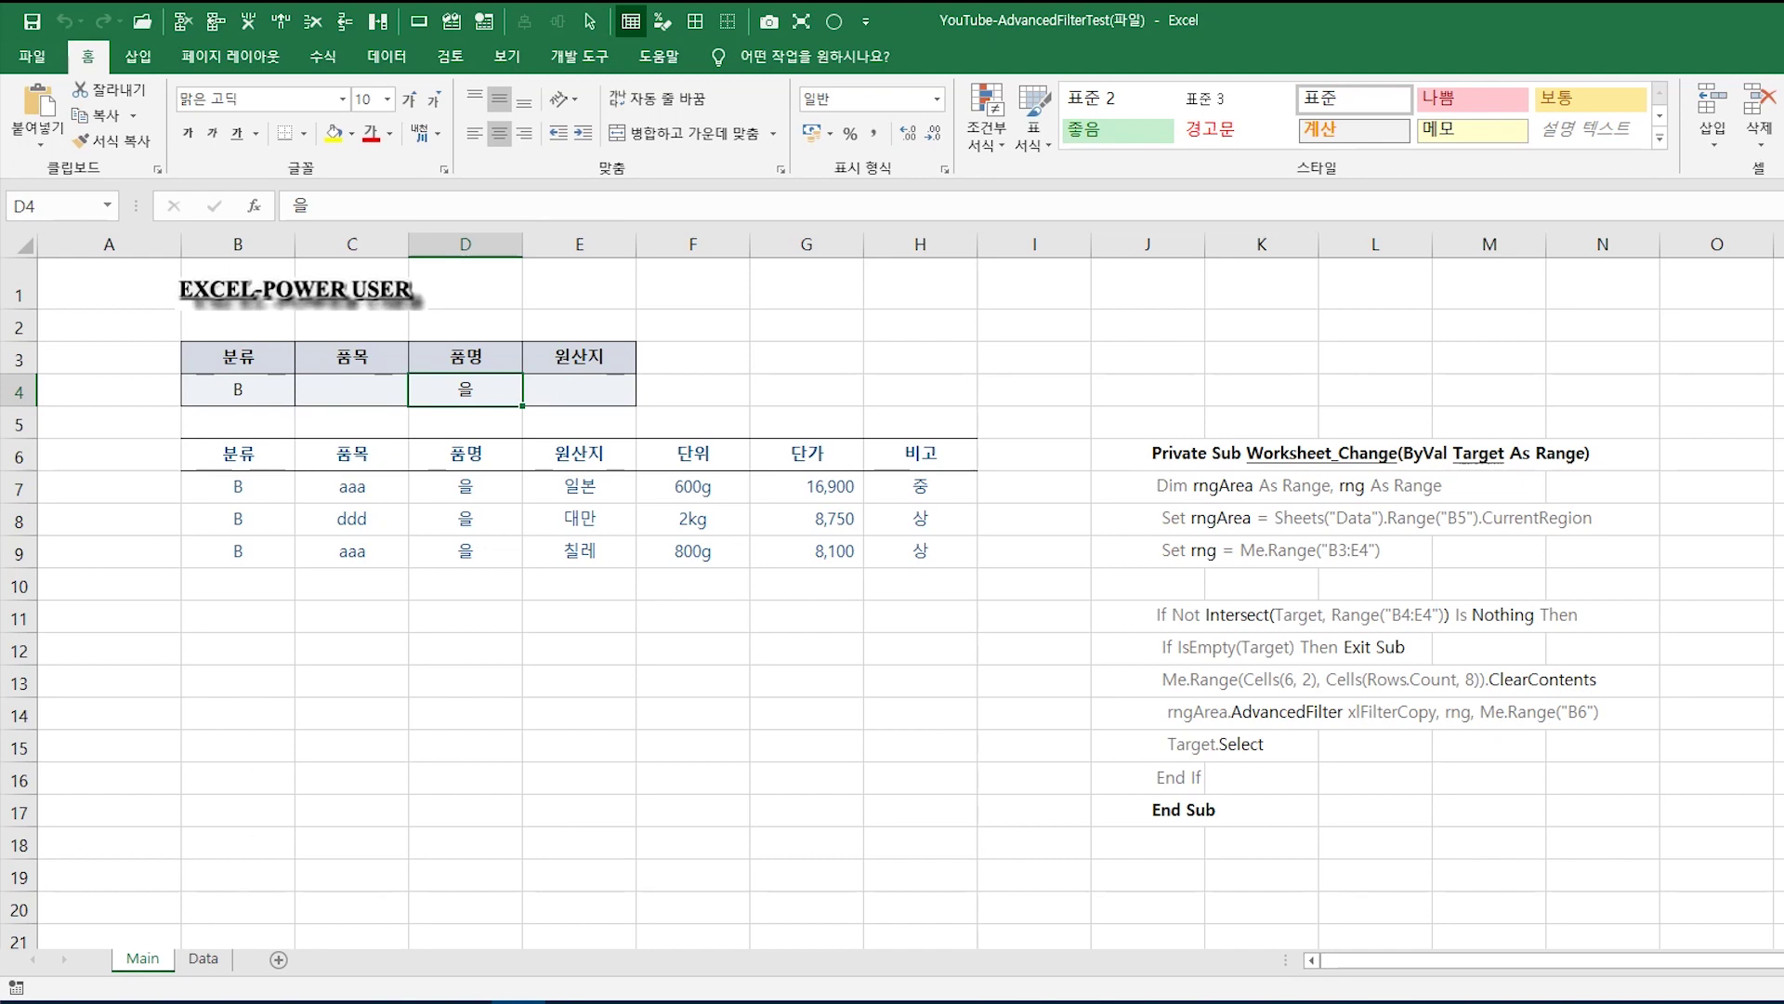
left_click(203, 958)
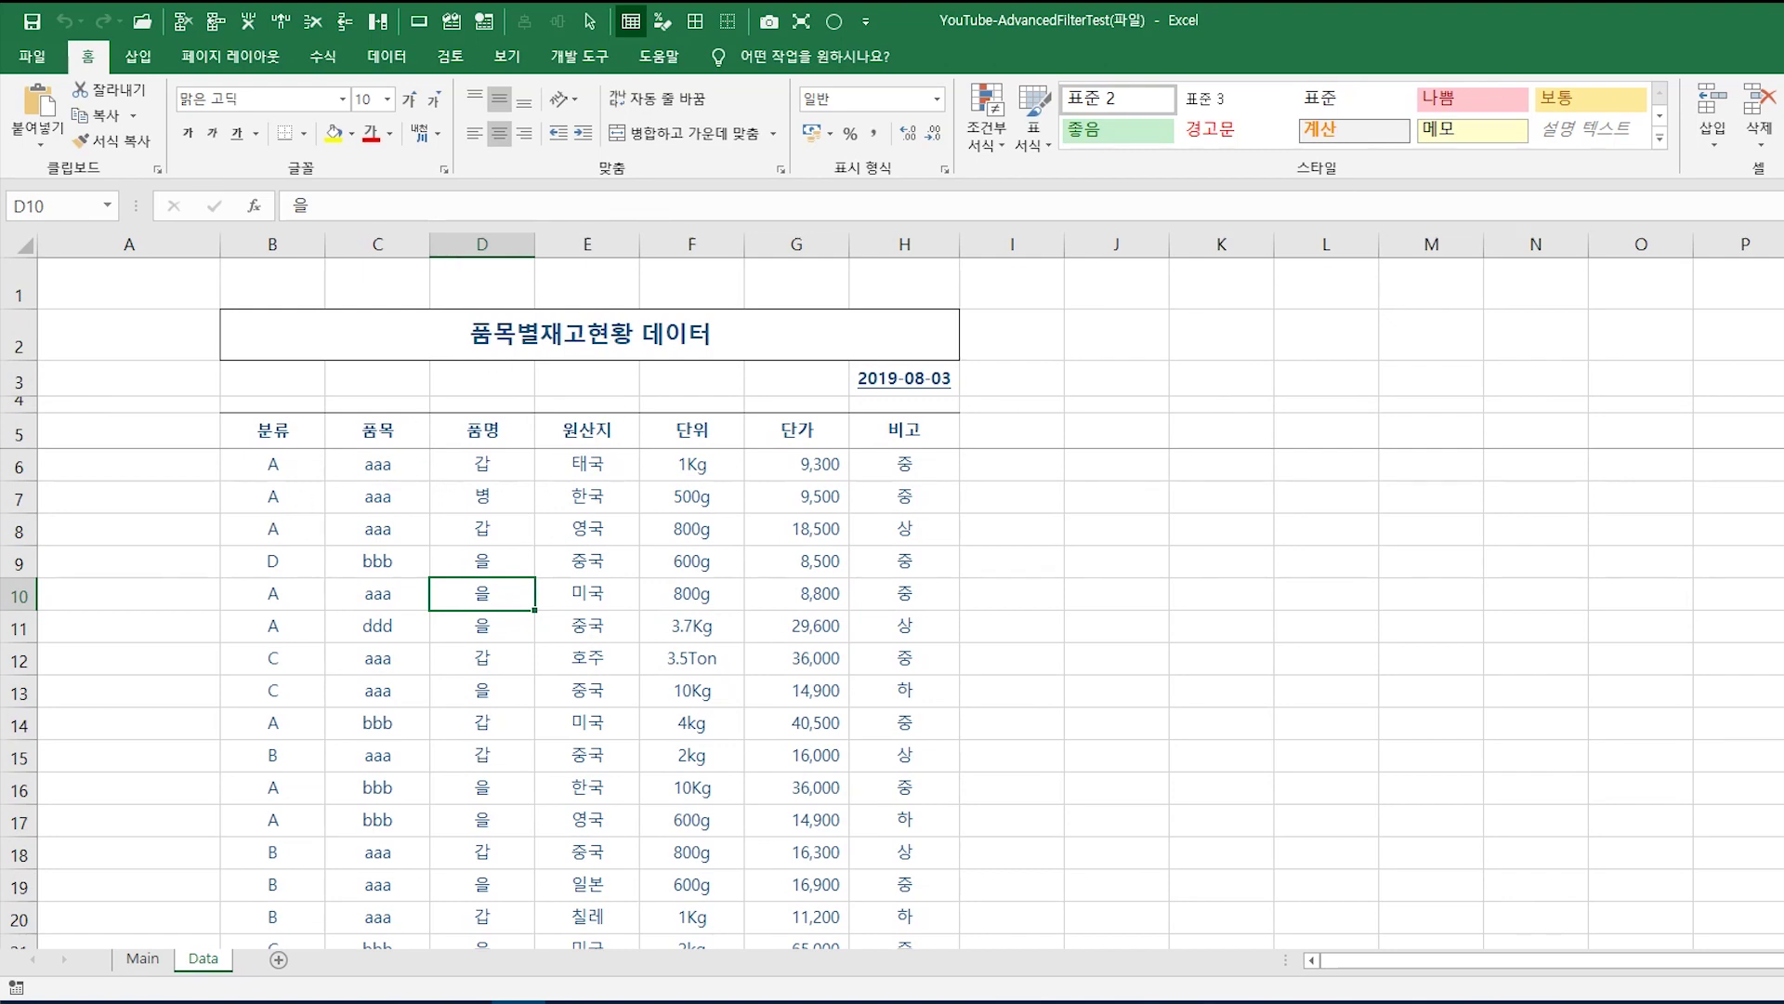
left_click(147, 961)
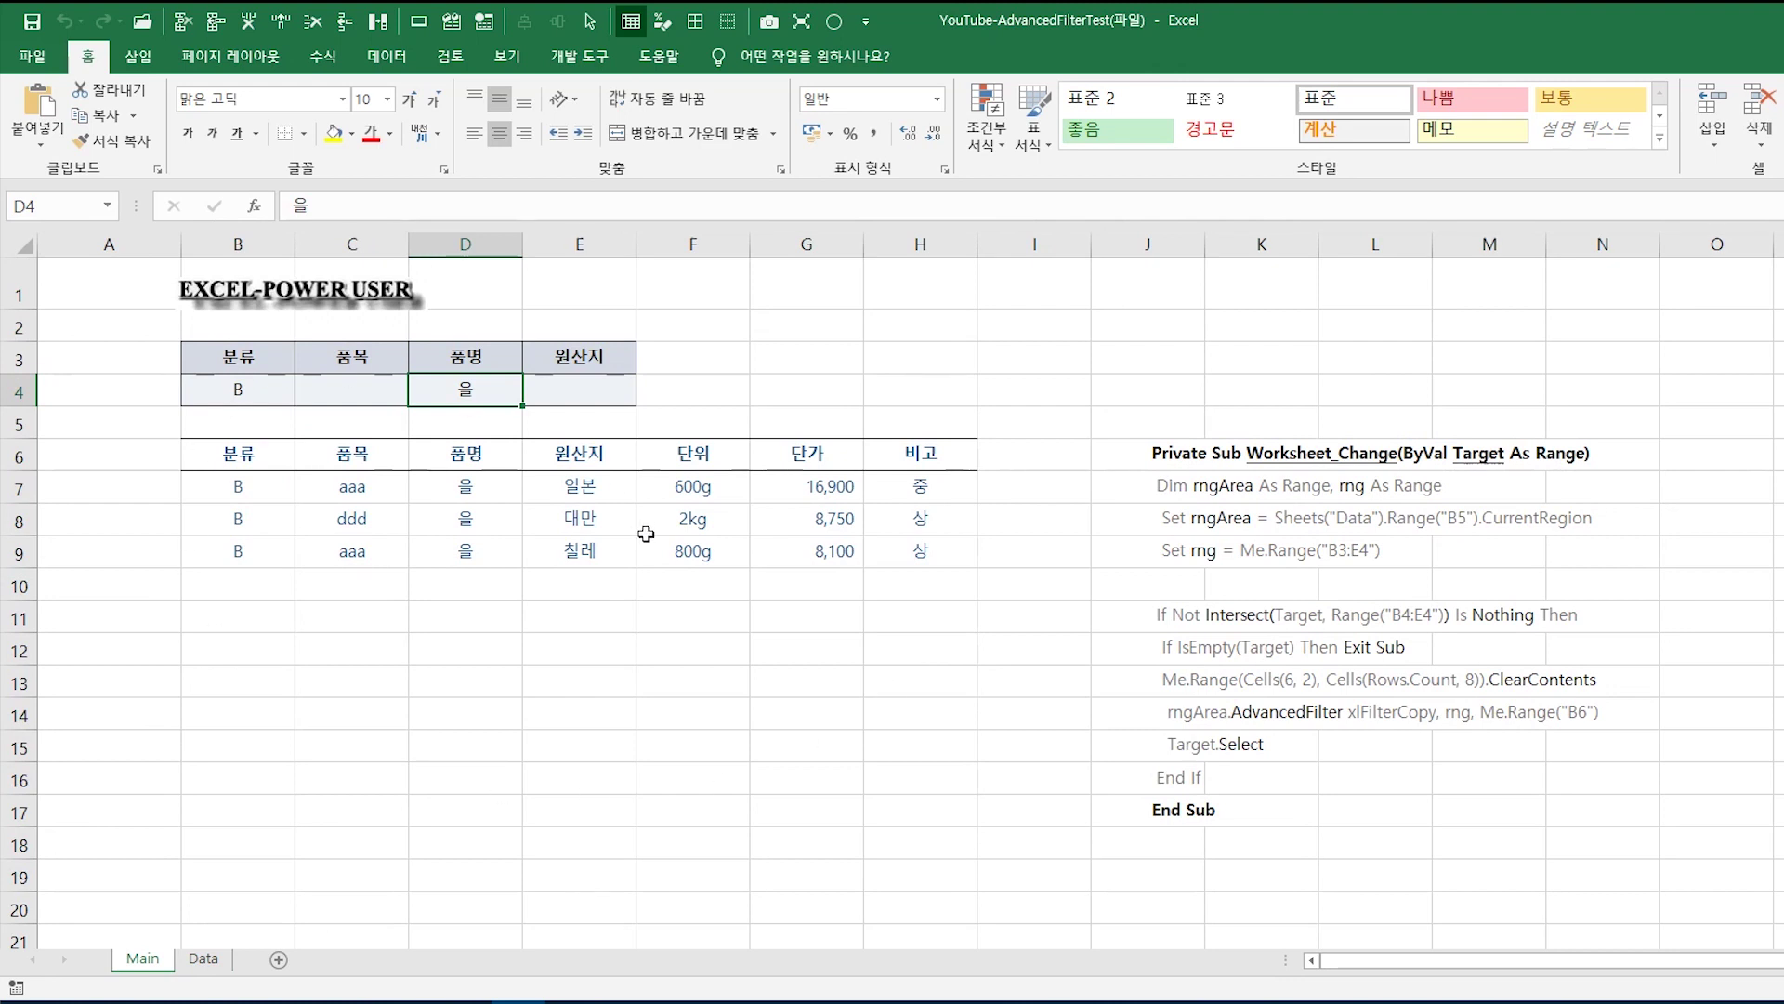
Step: Set 분류 to A in B4 and 원산지 to 미국 in E4, leaving two rows, and view the sheet's code
left_click(243, 401)
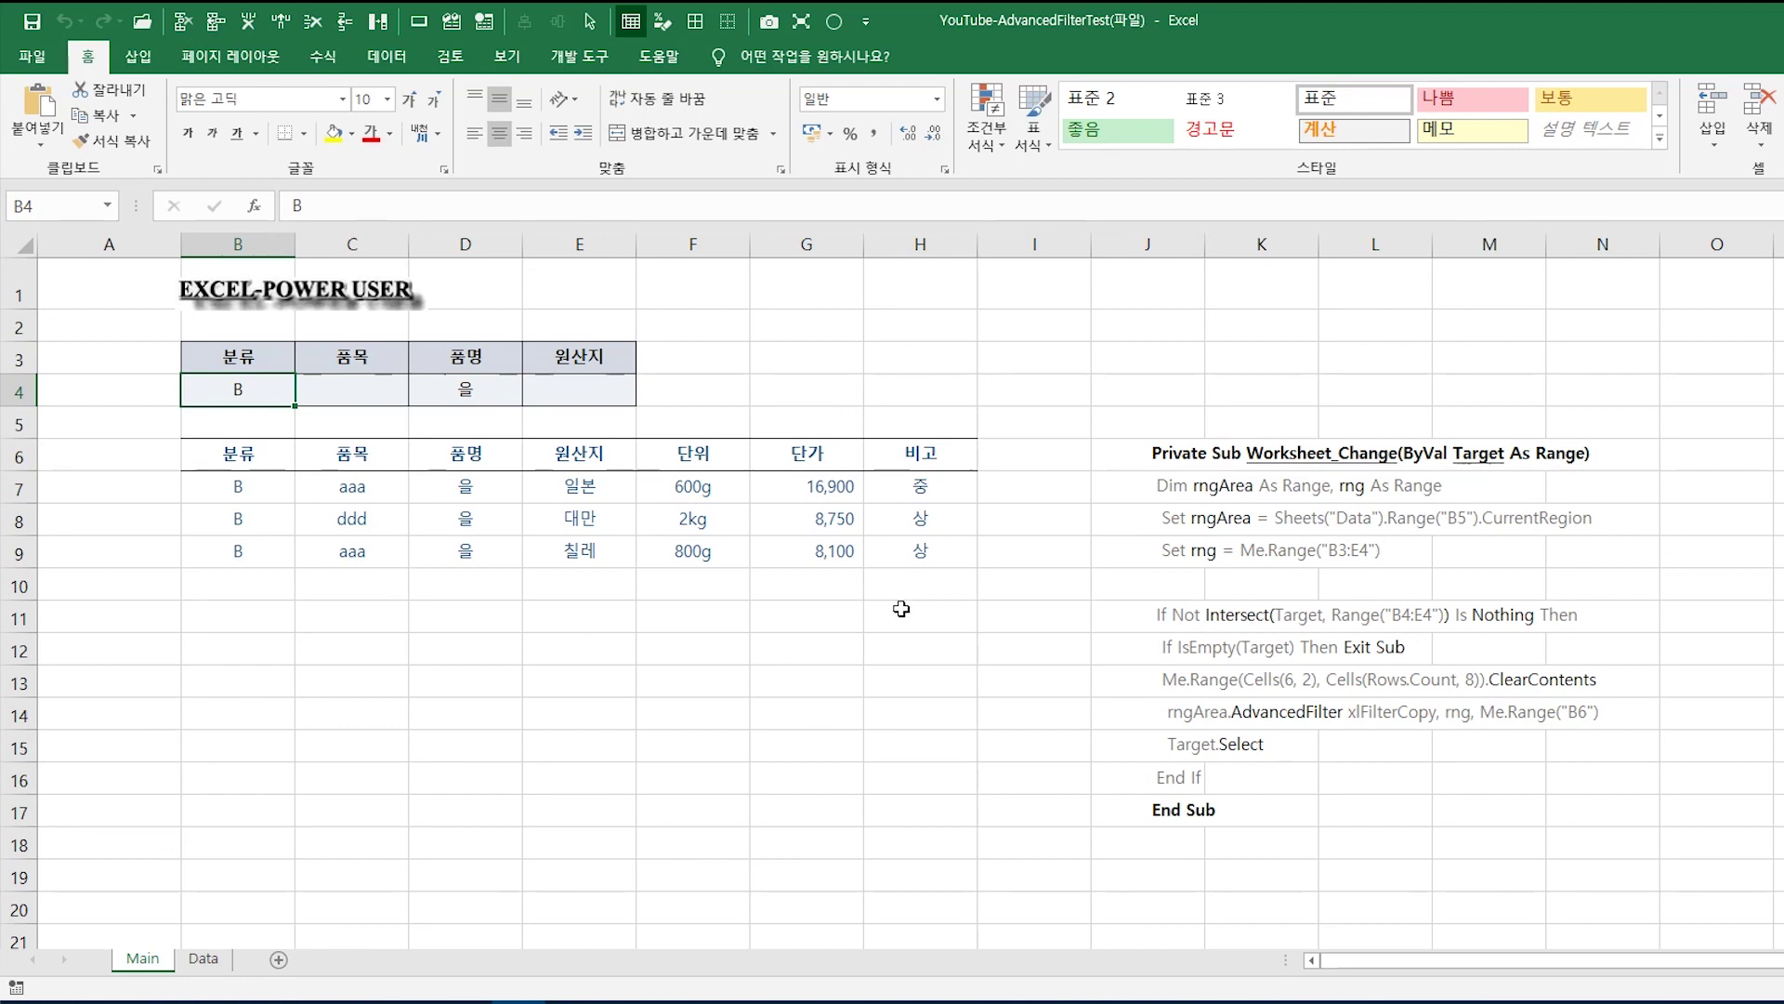
type("A")
key("Return")
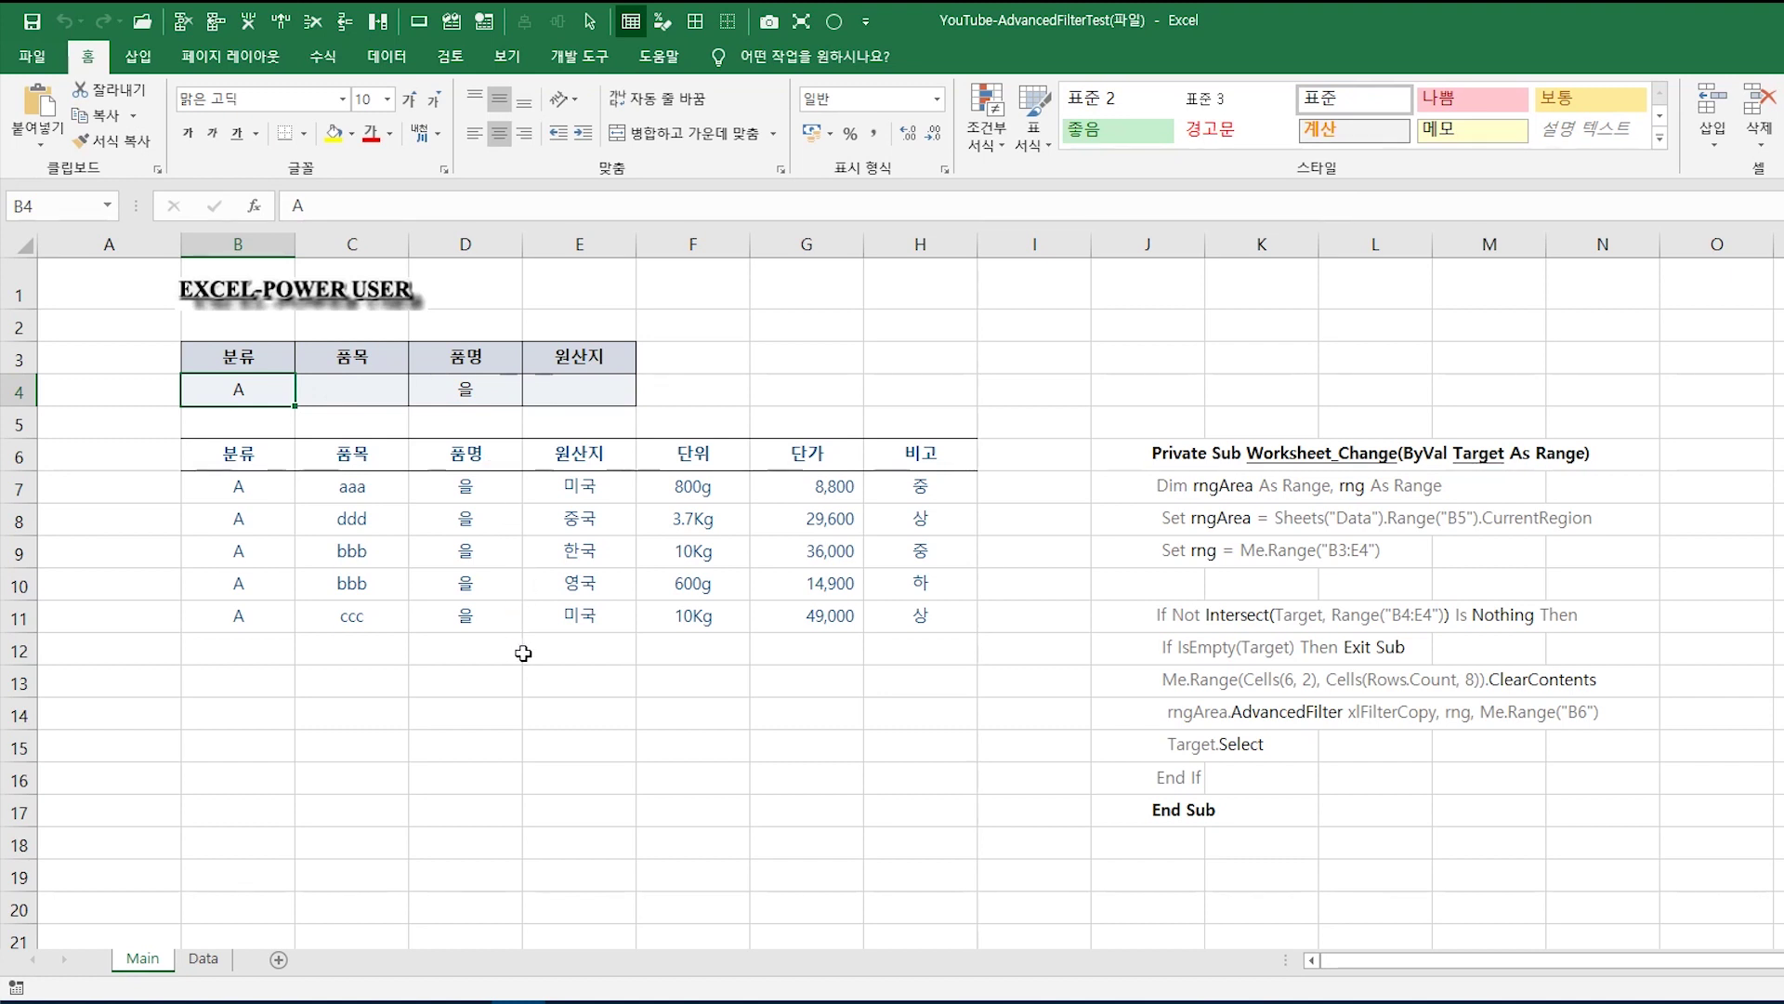
left_click(563, 395)
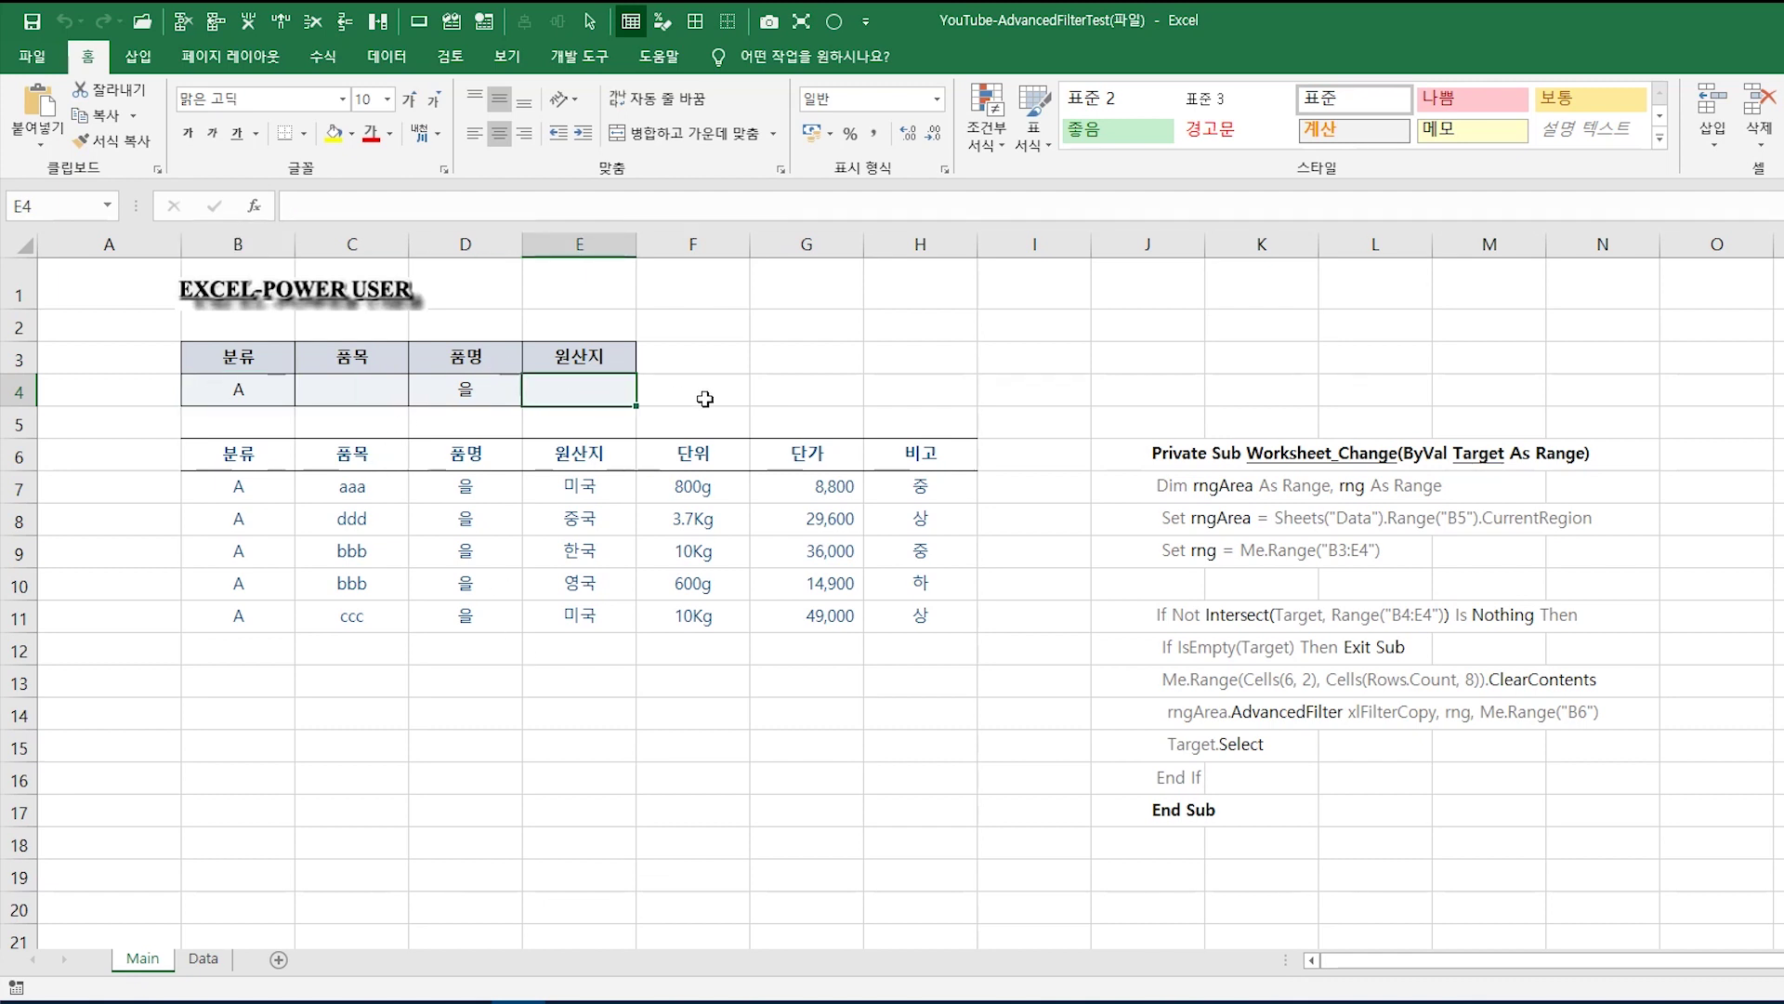
type("미국")
key("Return")
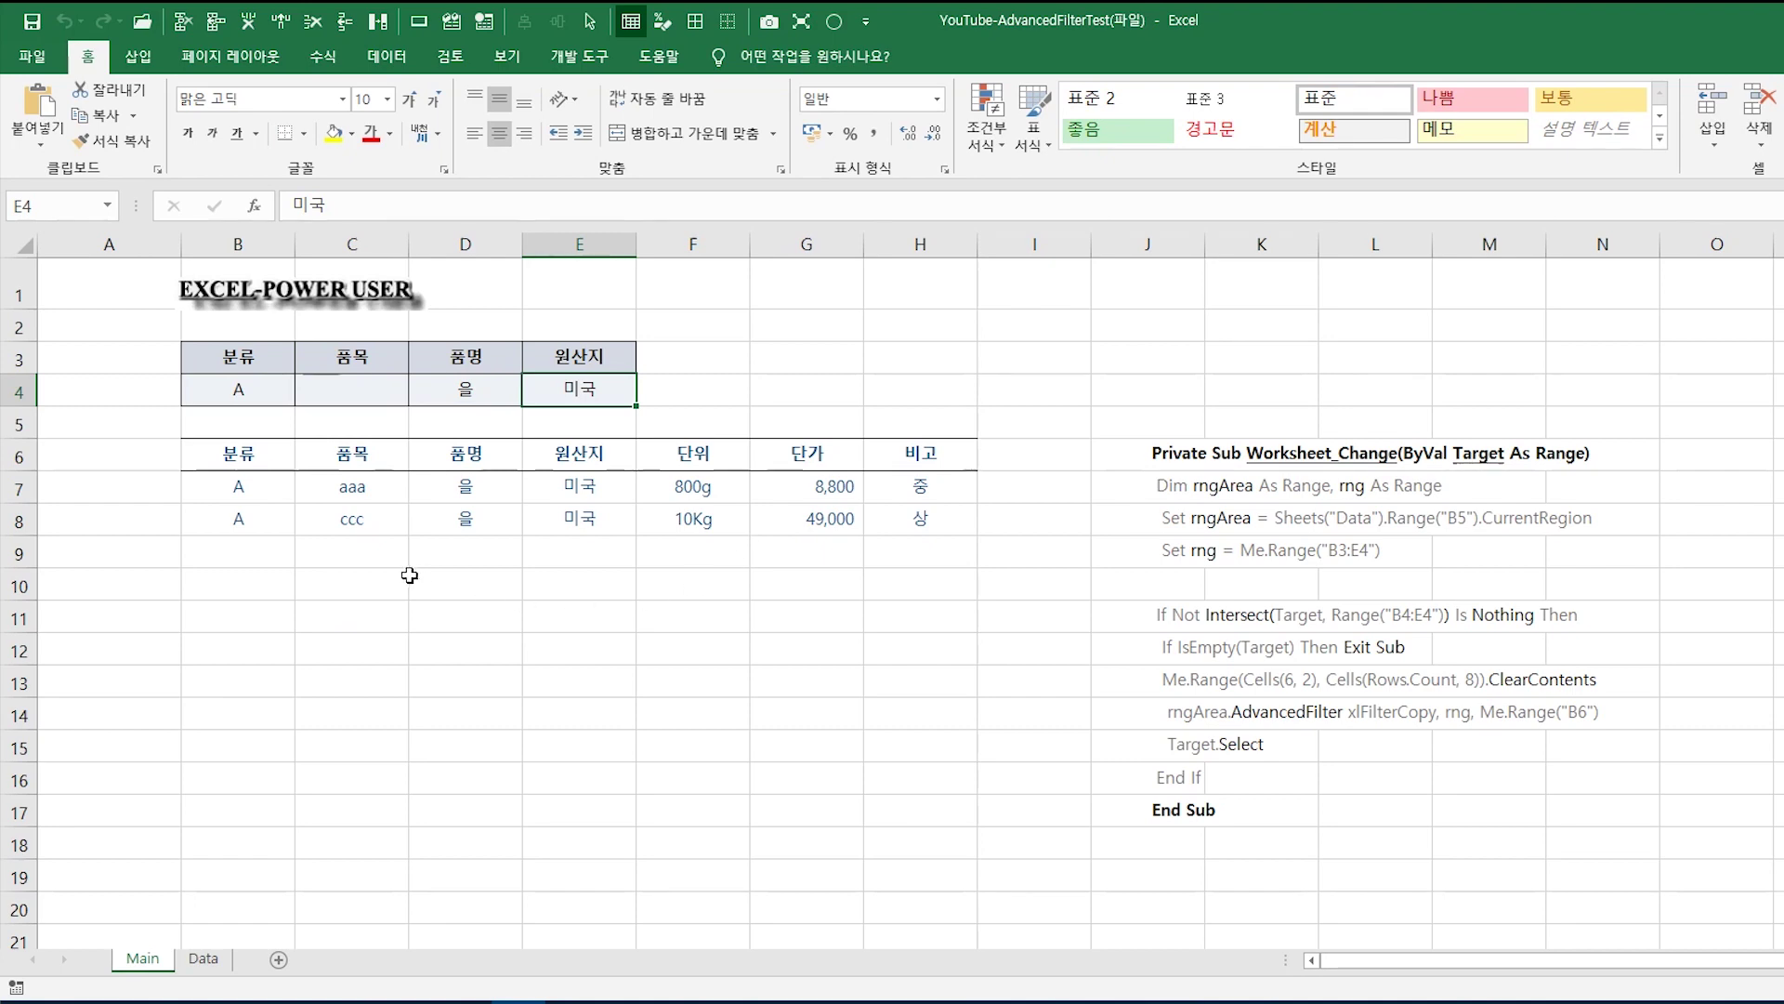
left_click(452, 20)
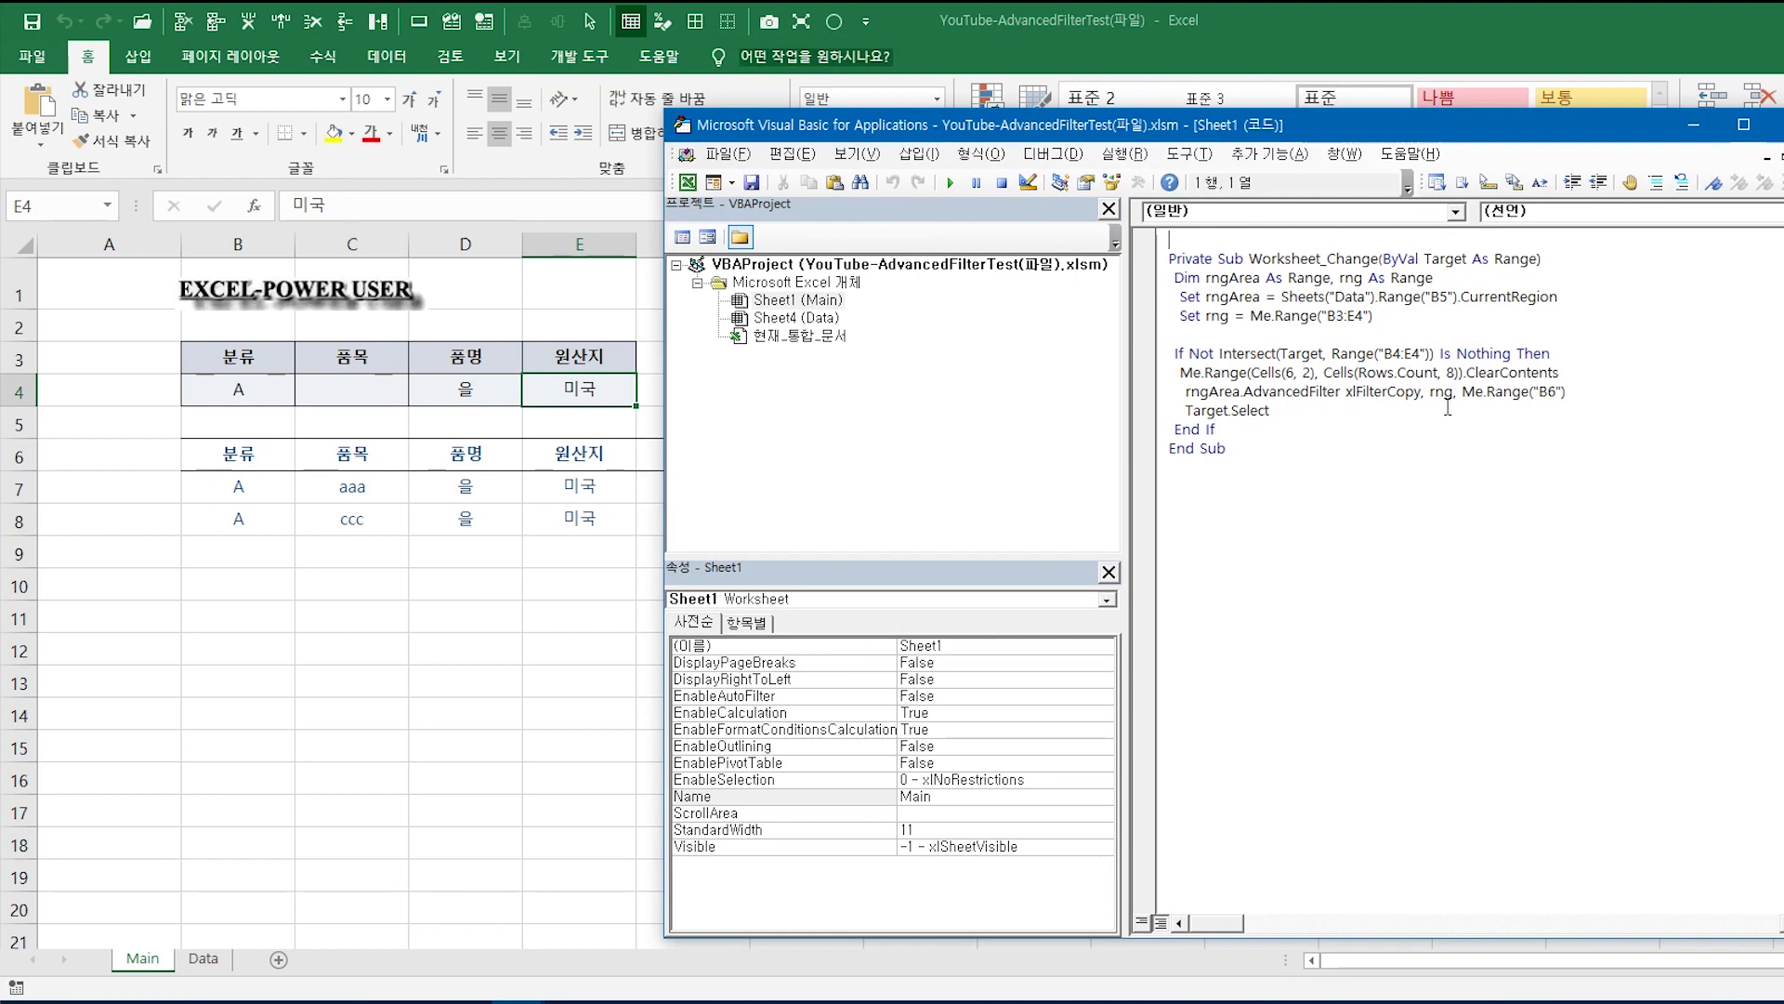
Step: Walk through the Worksheet_Change declaration, the rngArea and rng declarations, and the Set rngArea line
left_click_drag(1171, 259, 1540, 259)
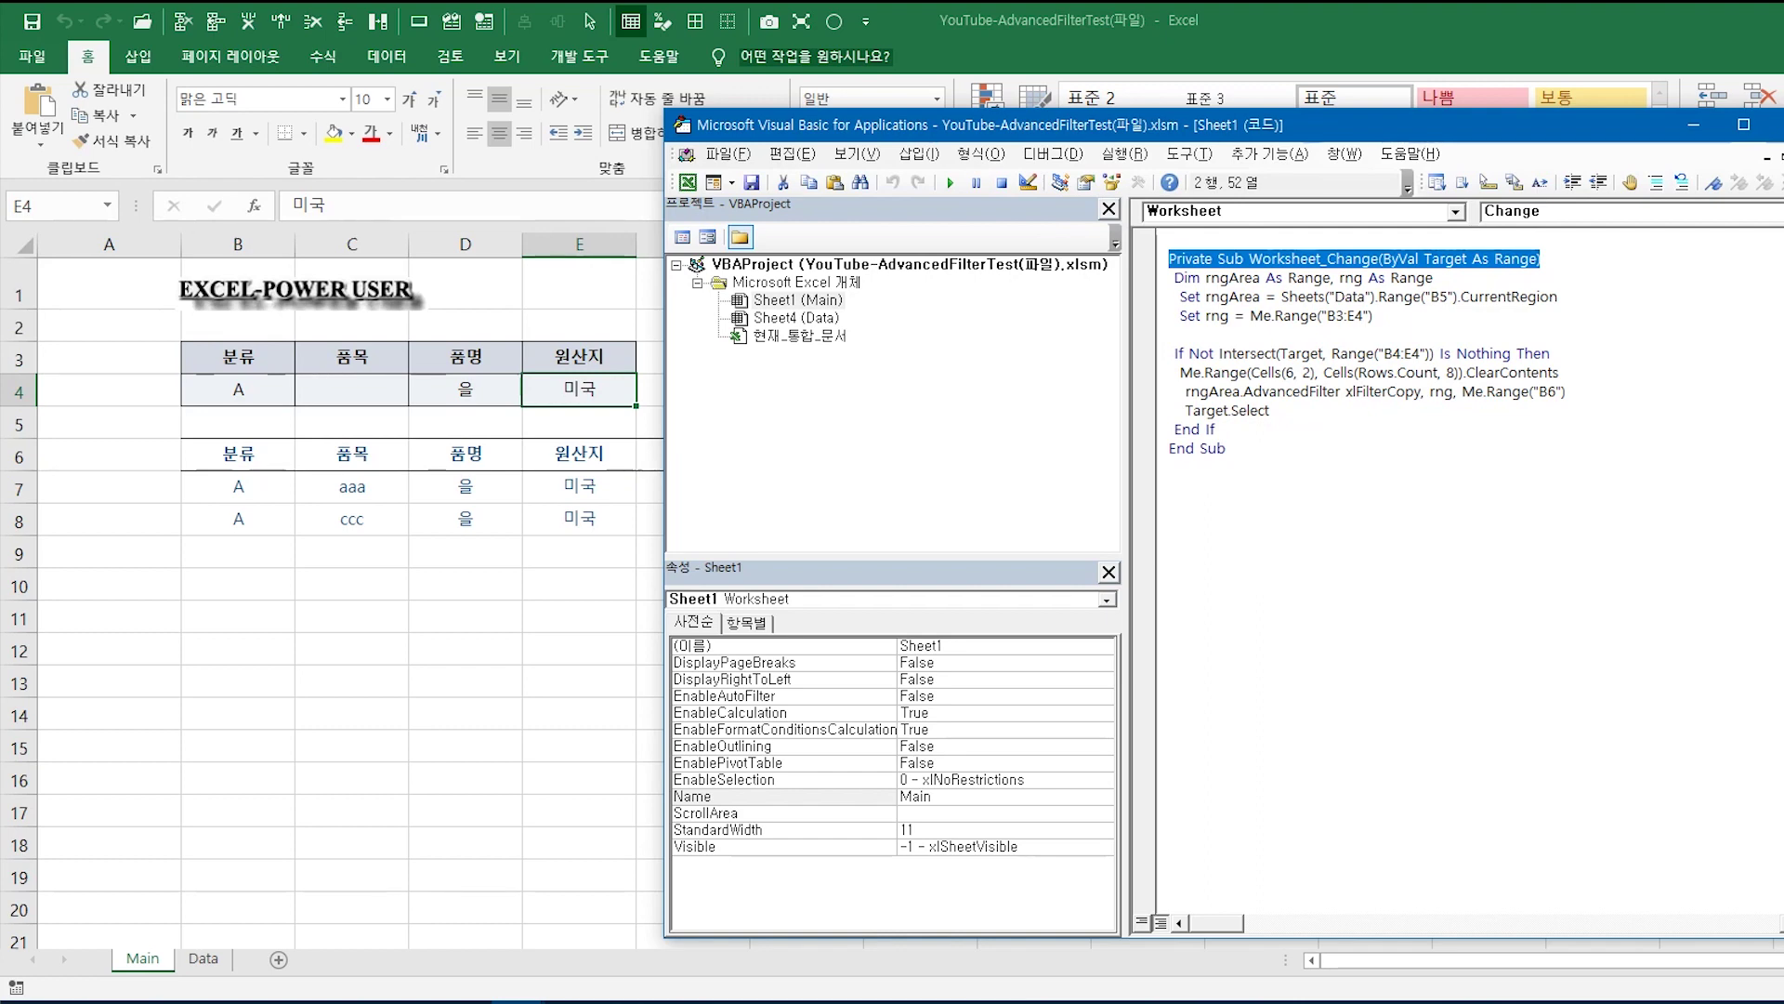
left_click_drag(1173, 278, 1292, 425)
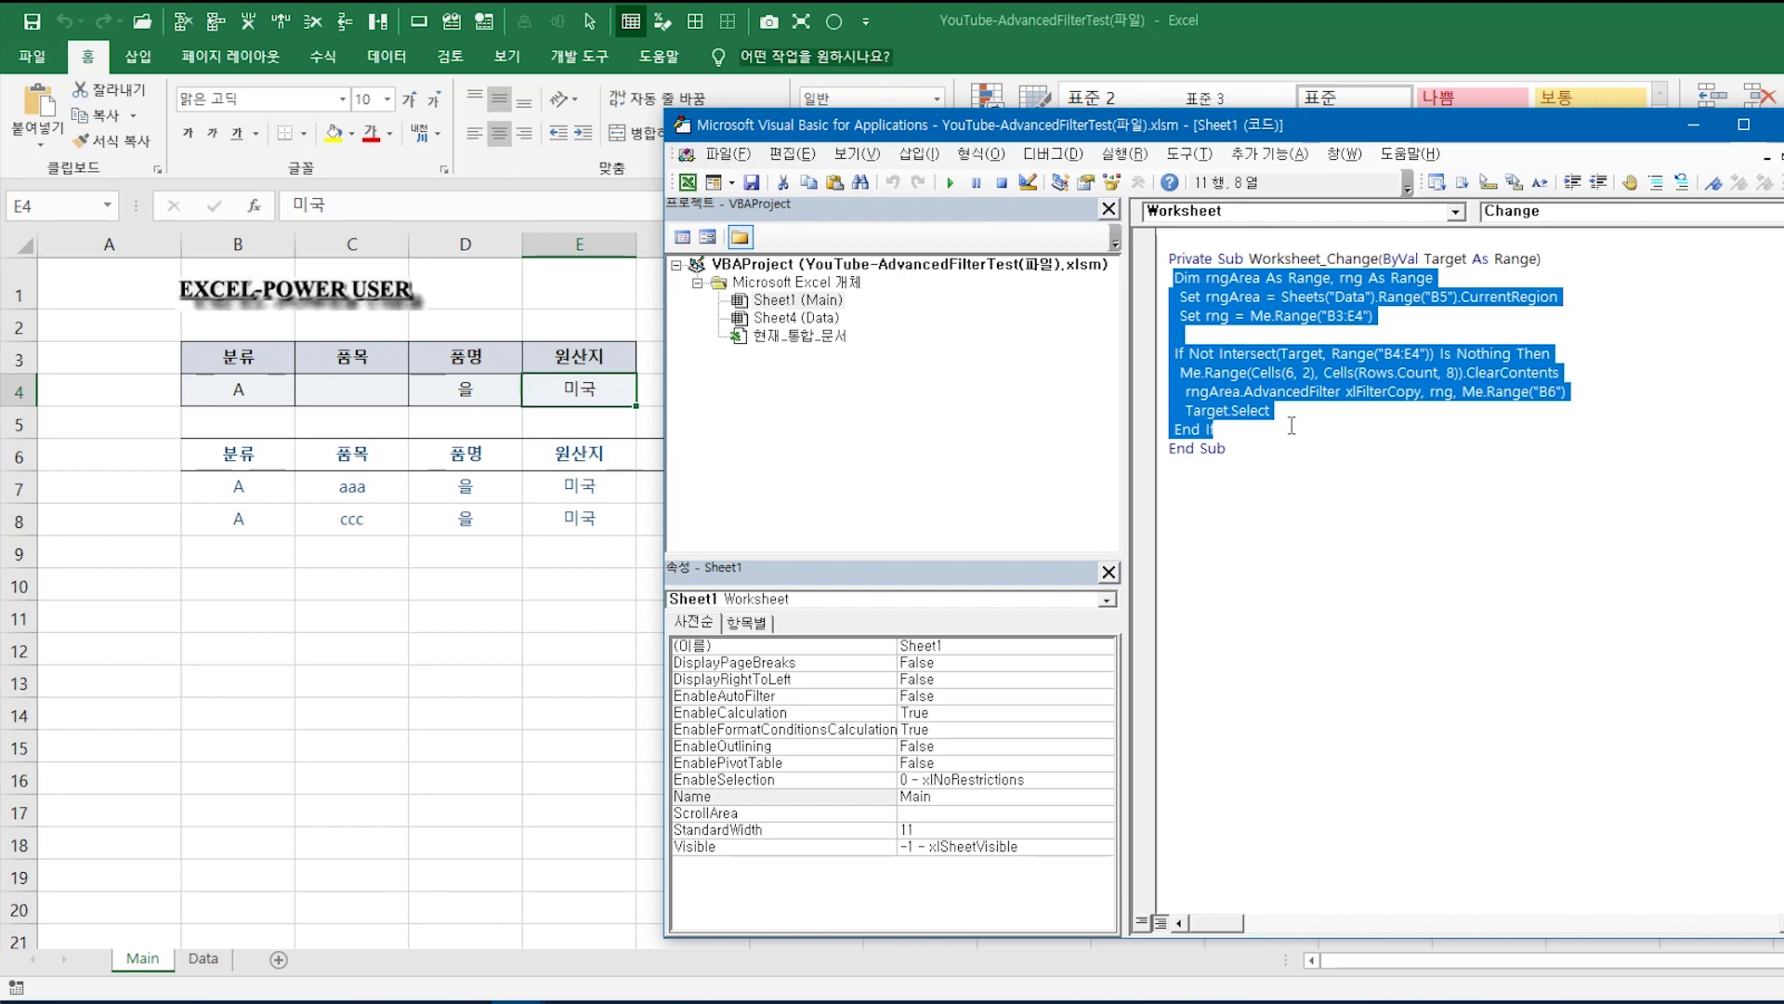
left_click(1210, 304)
left_click_drag(1174, 278, 1433, 278)
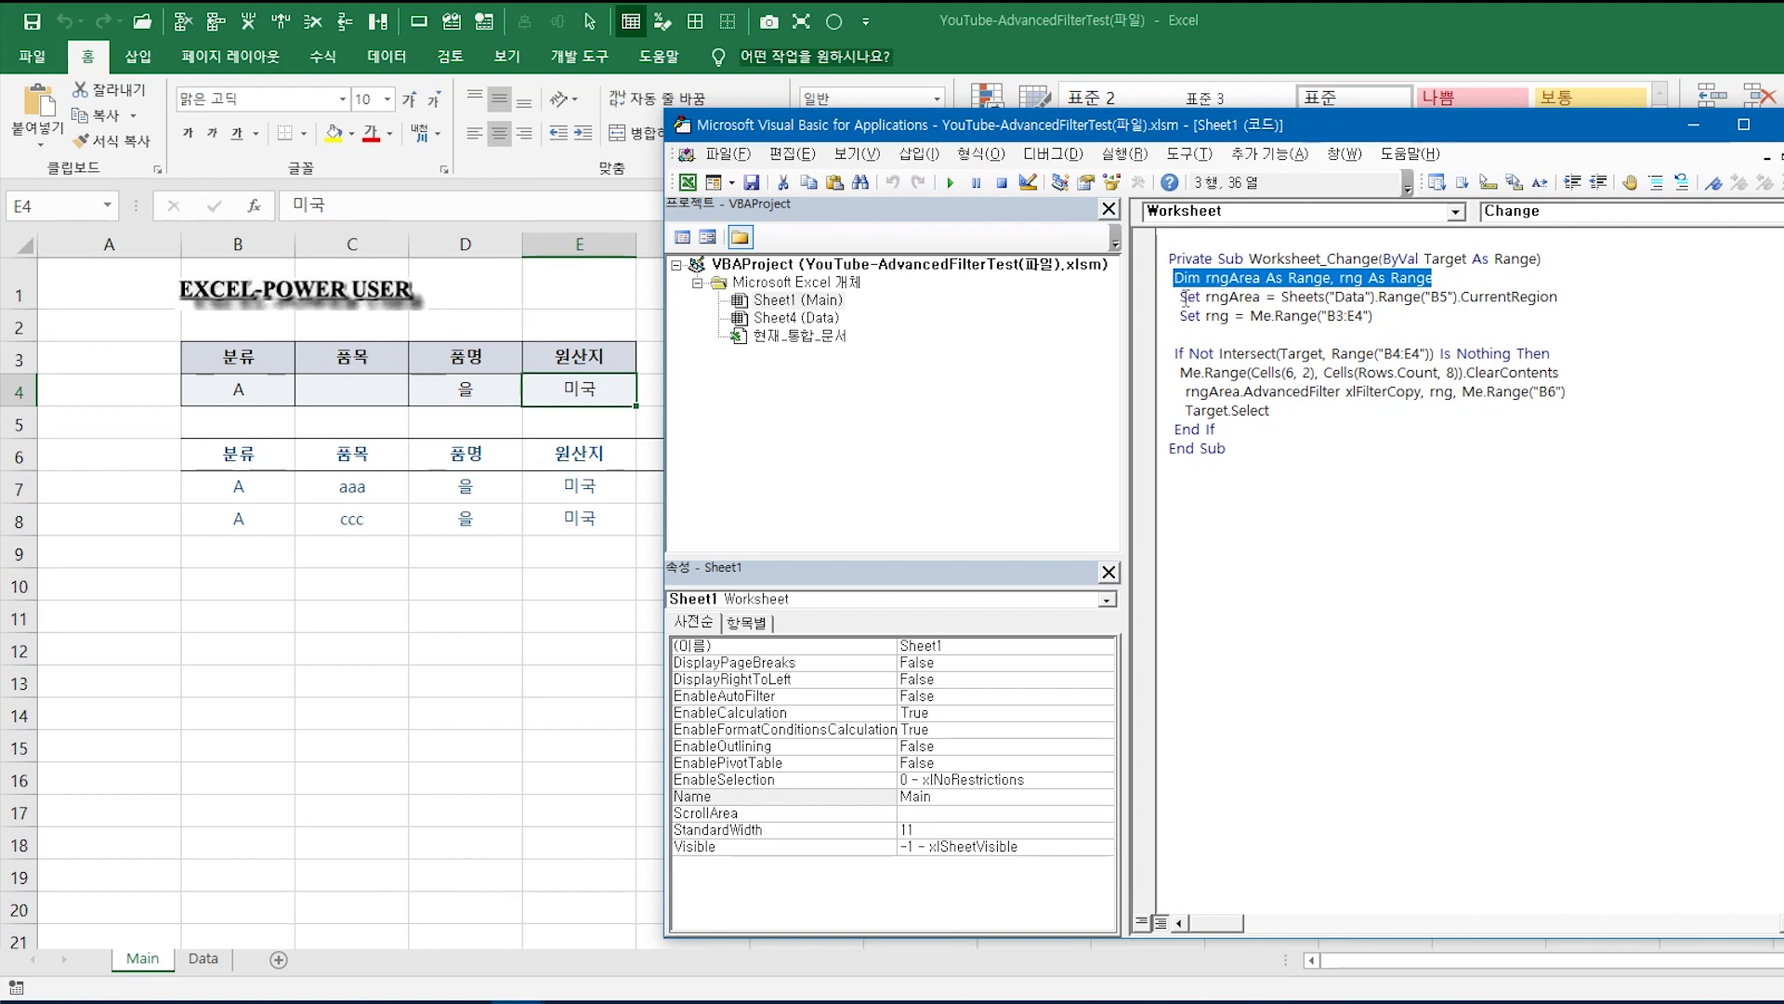
left_click_drag(1178, 296, 1578, 289)
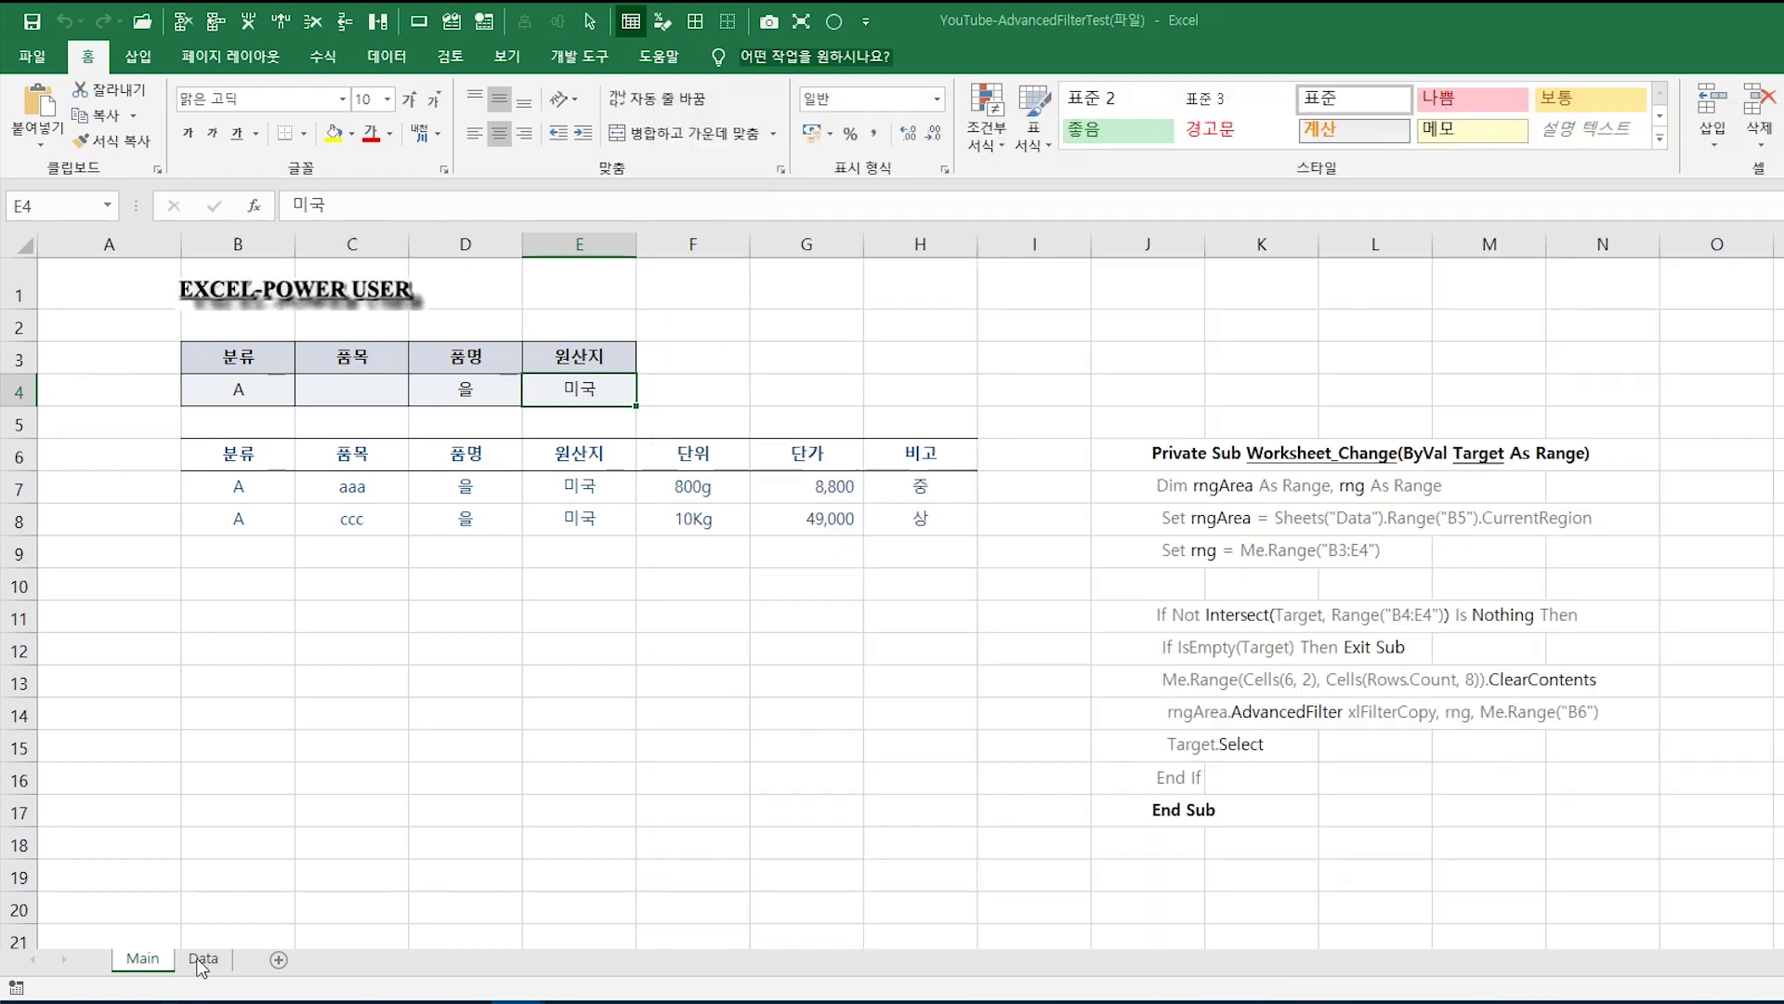
Step: Highlight the Data sheet's table from header B5 down to show its extent
left_click(199, 966)
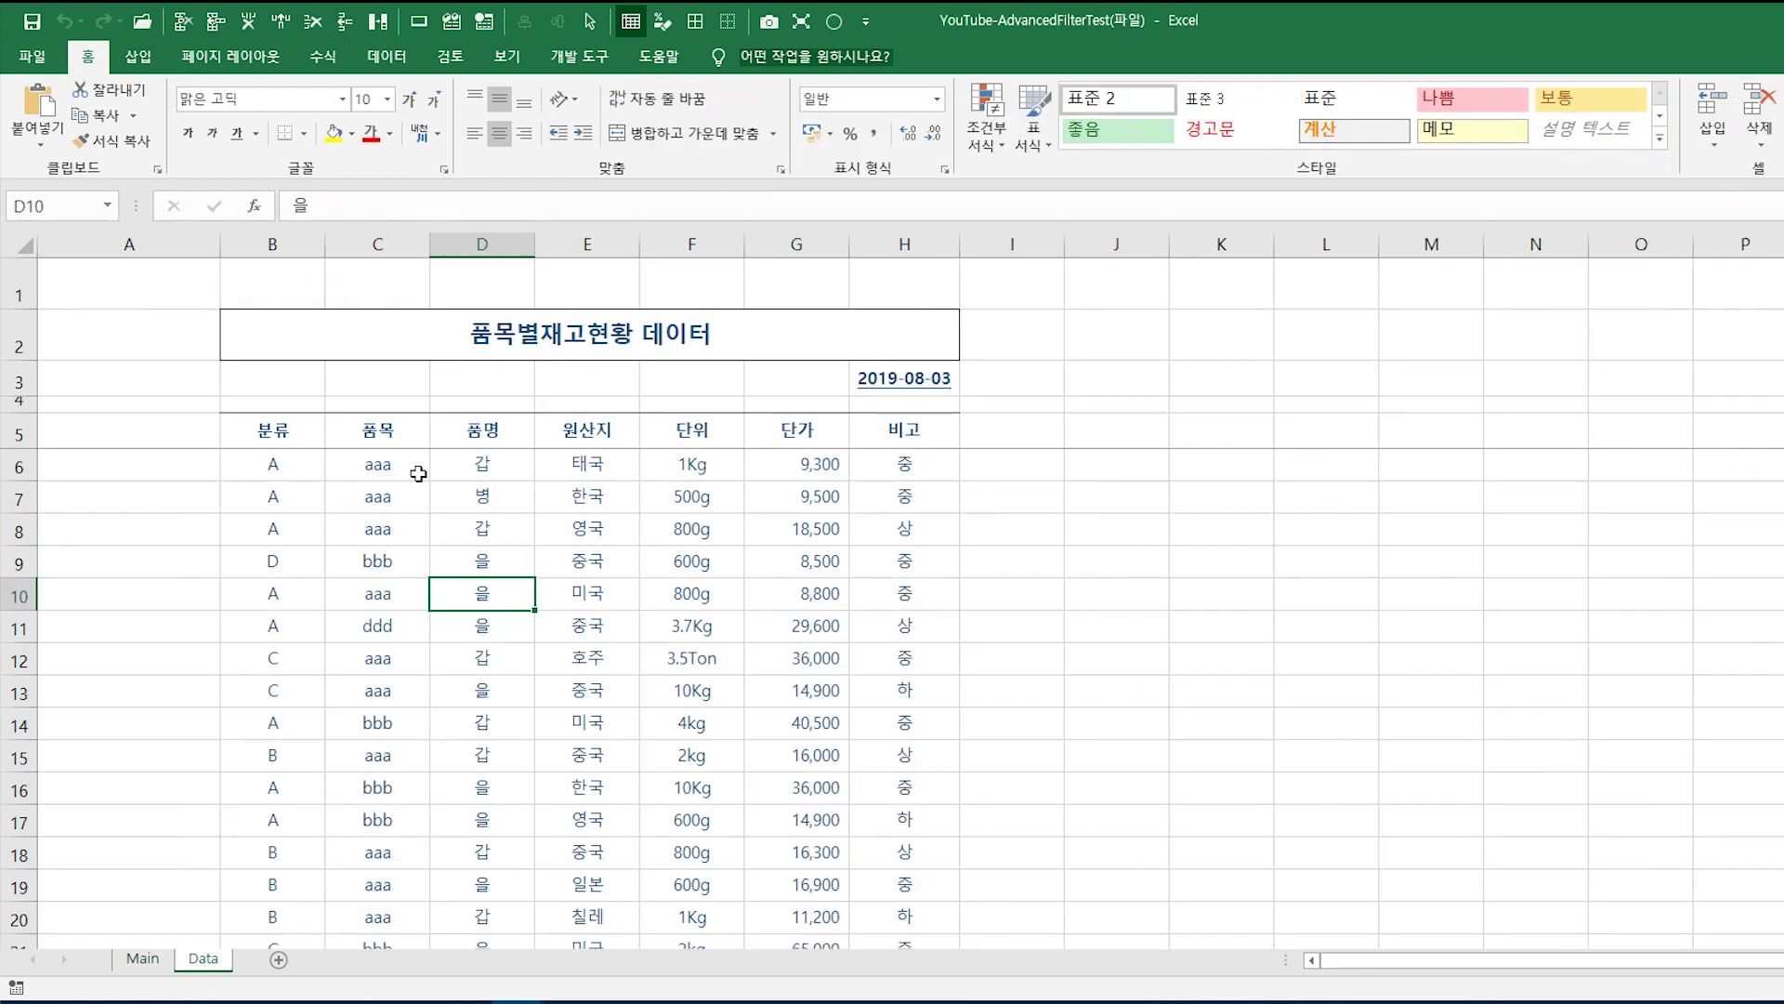
left_click(277, 430)
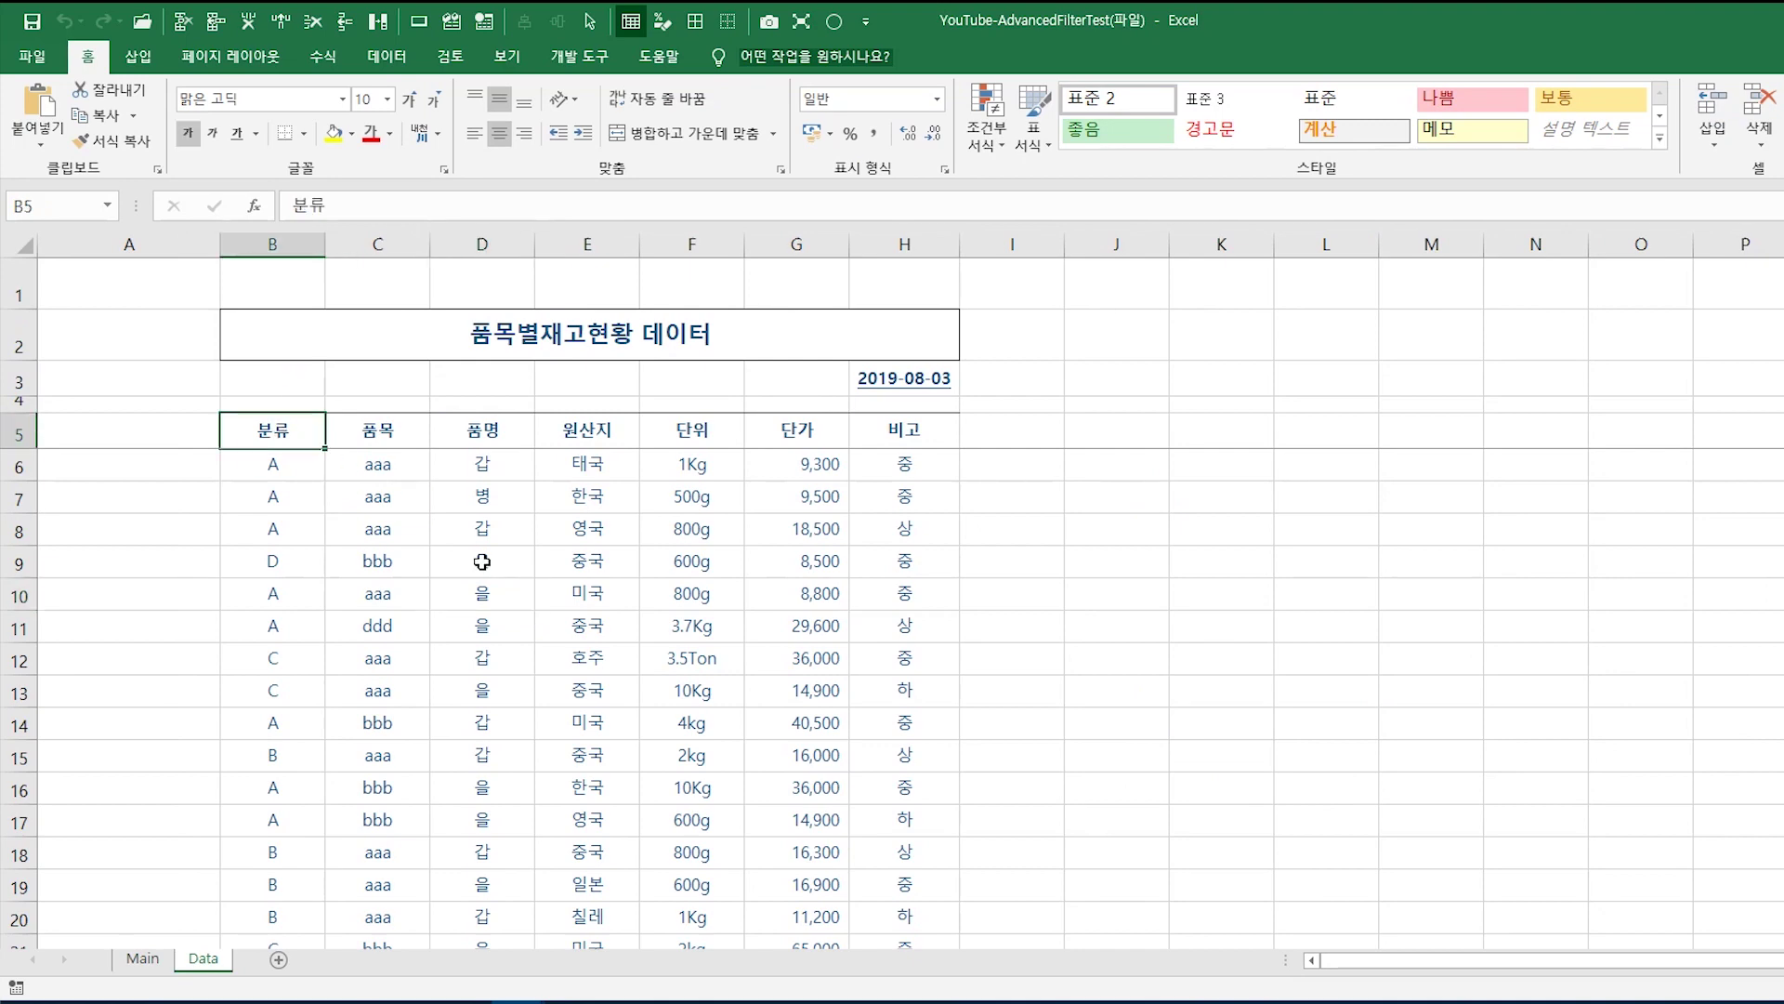
mouse_move(288, 430)
left_mouse_down()
mouse_move(805, 632)
mouse_move(906, 957)
left_mouse_up()
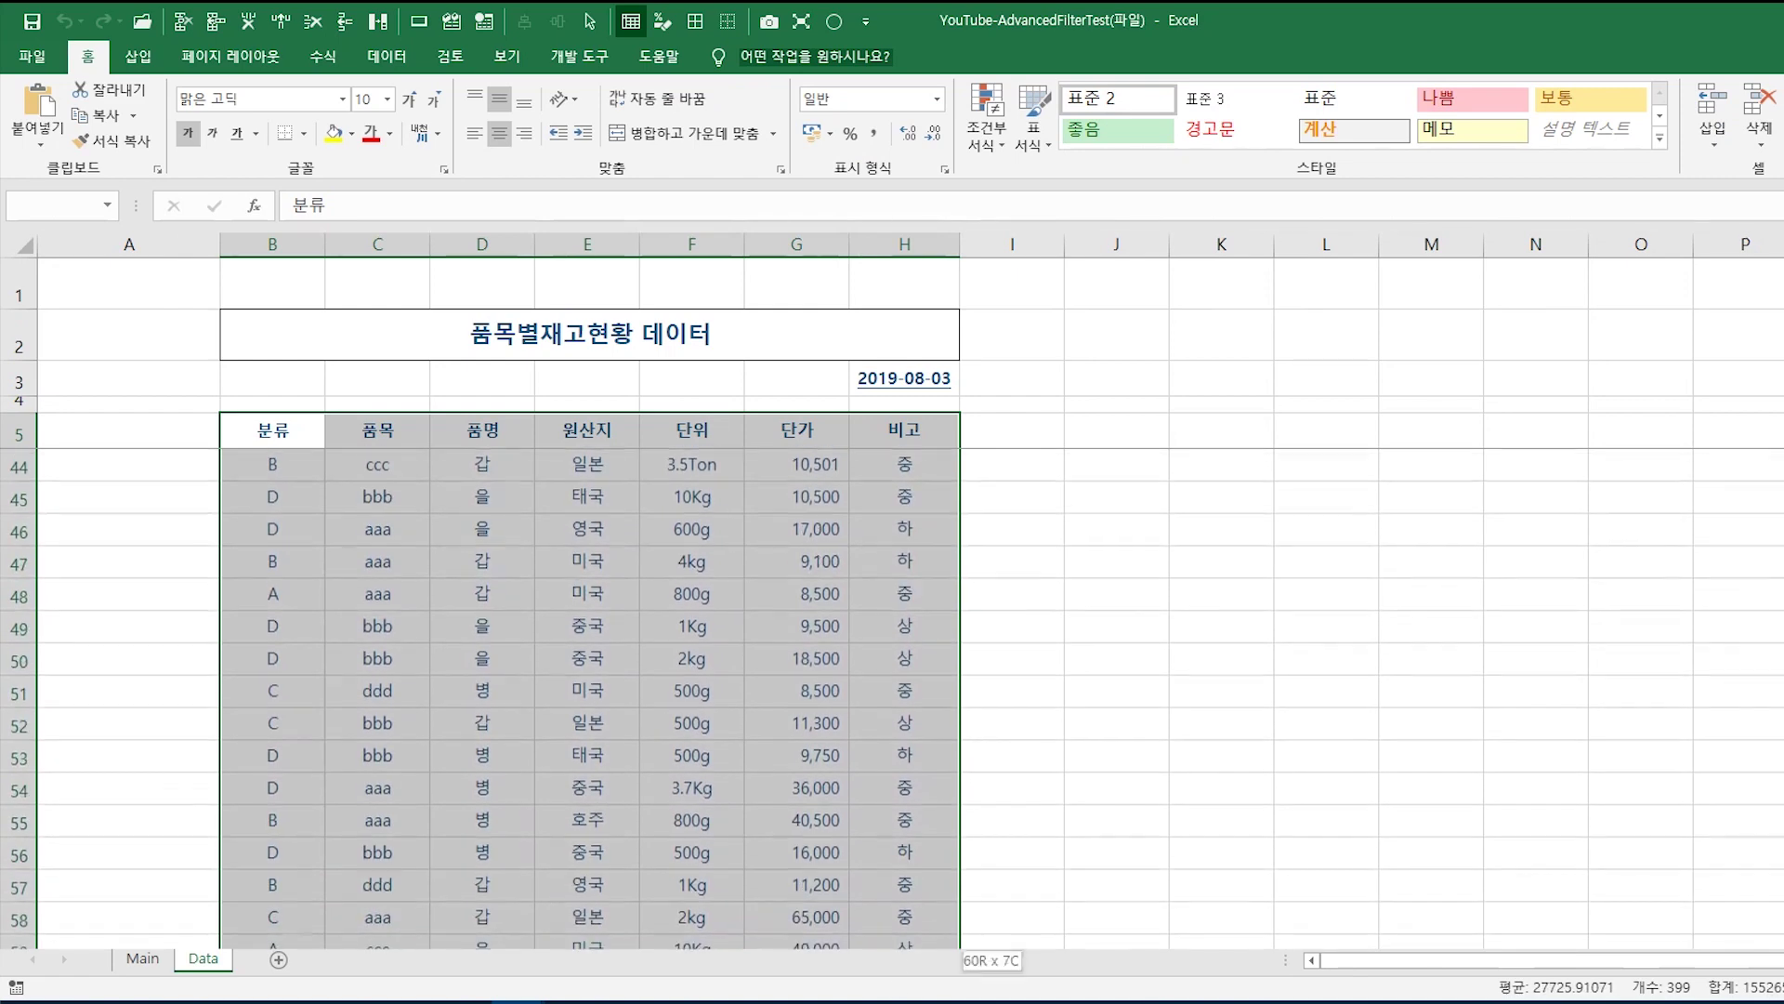
scroll(1098, 790, "up", 7)
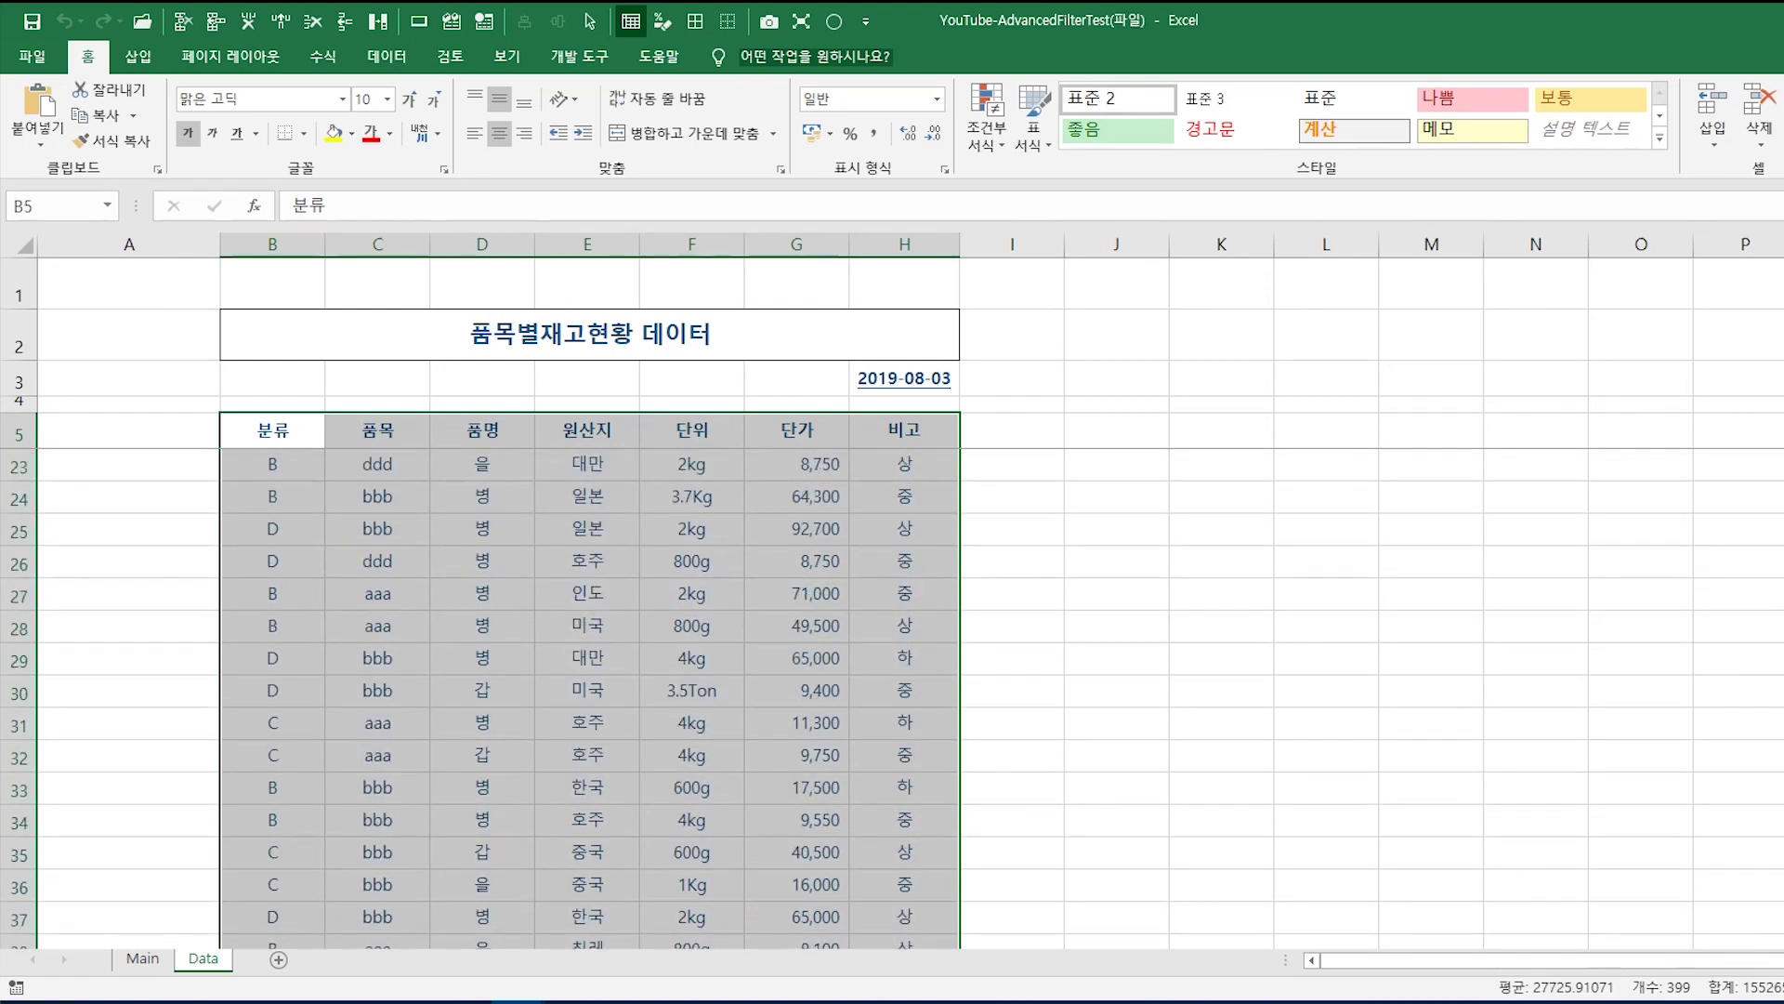
left_click(452, 20)
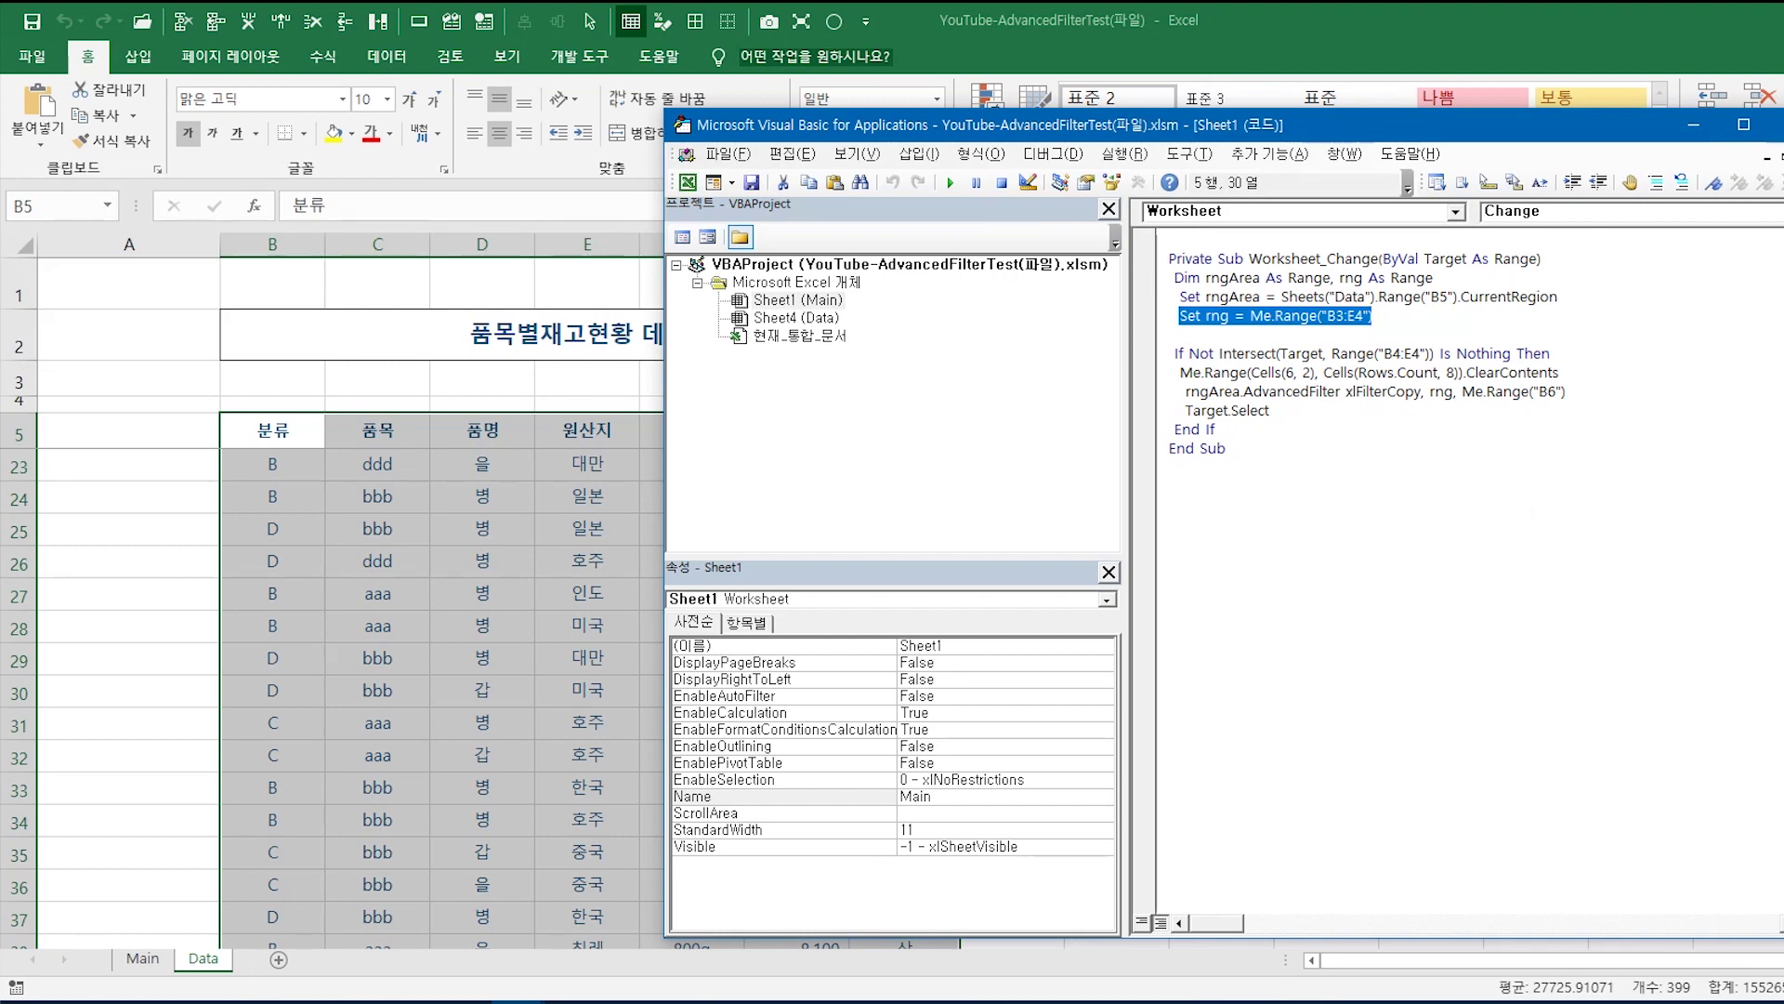
Step: Select the B3:E4 criteria range named Criteria on the Main sheet
left_click(149, 963)
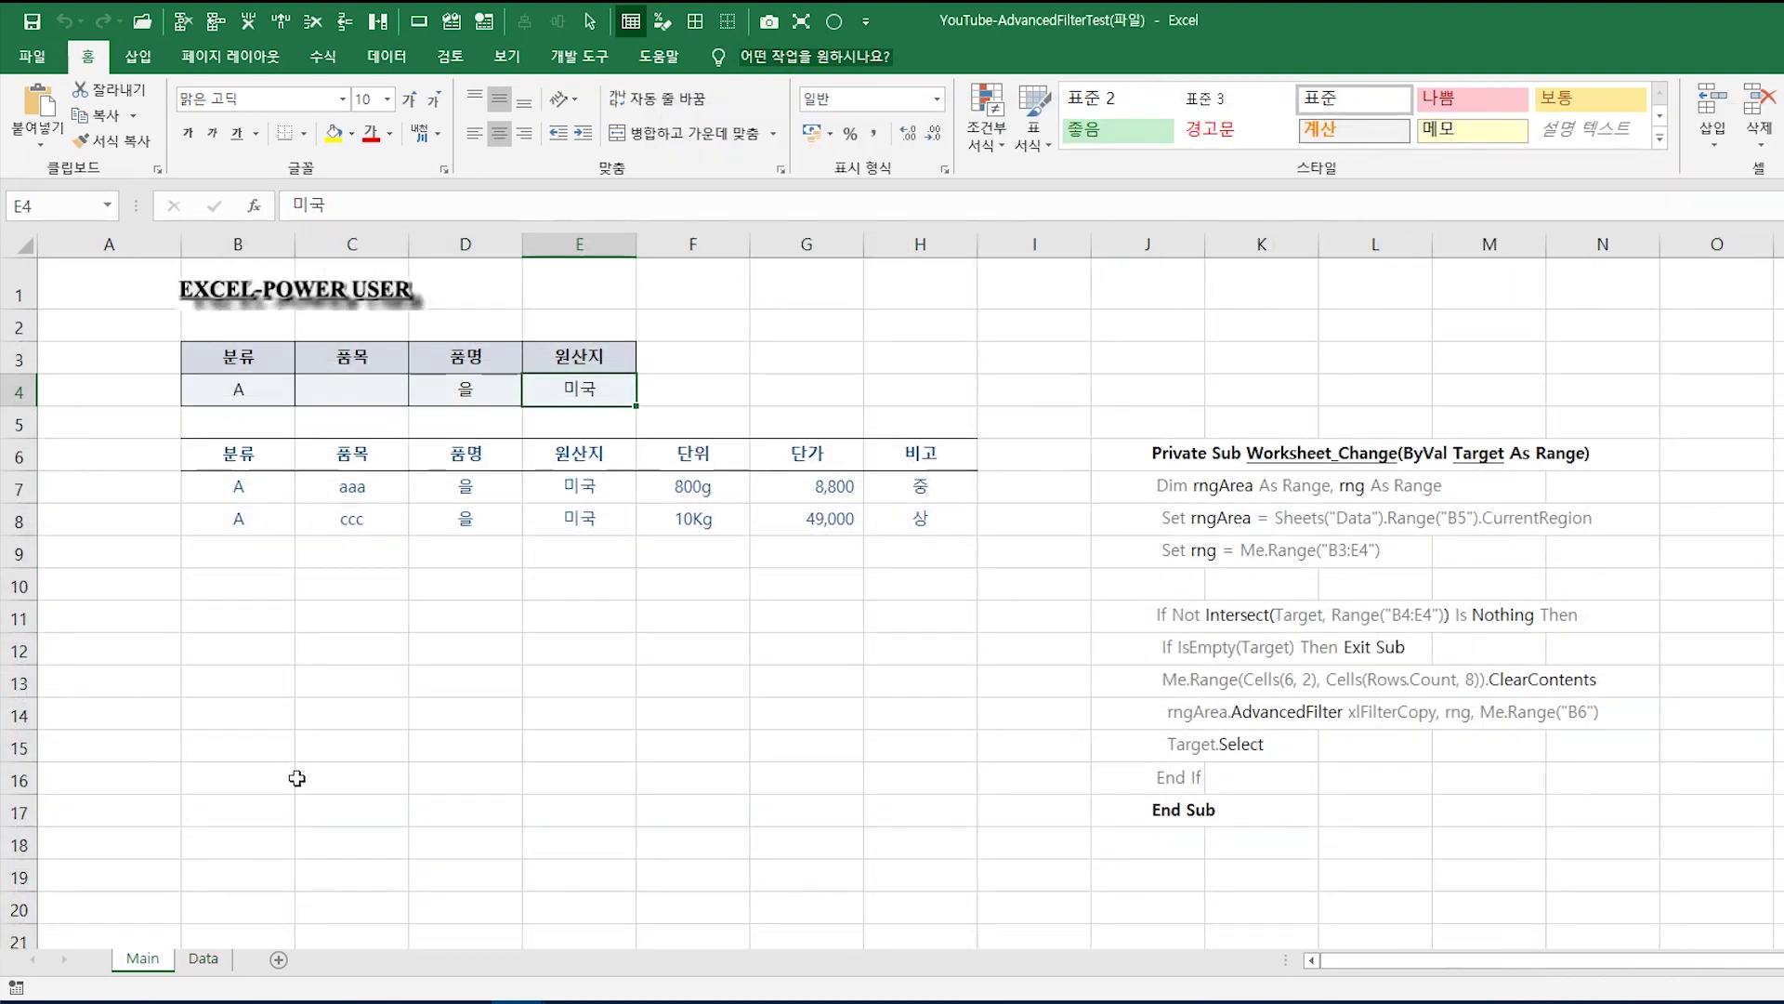
left_click(243, 360)
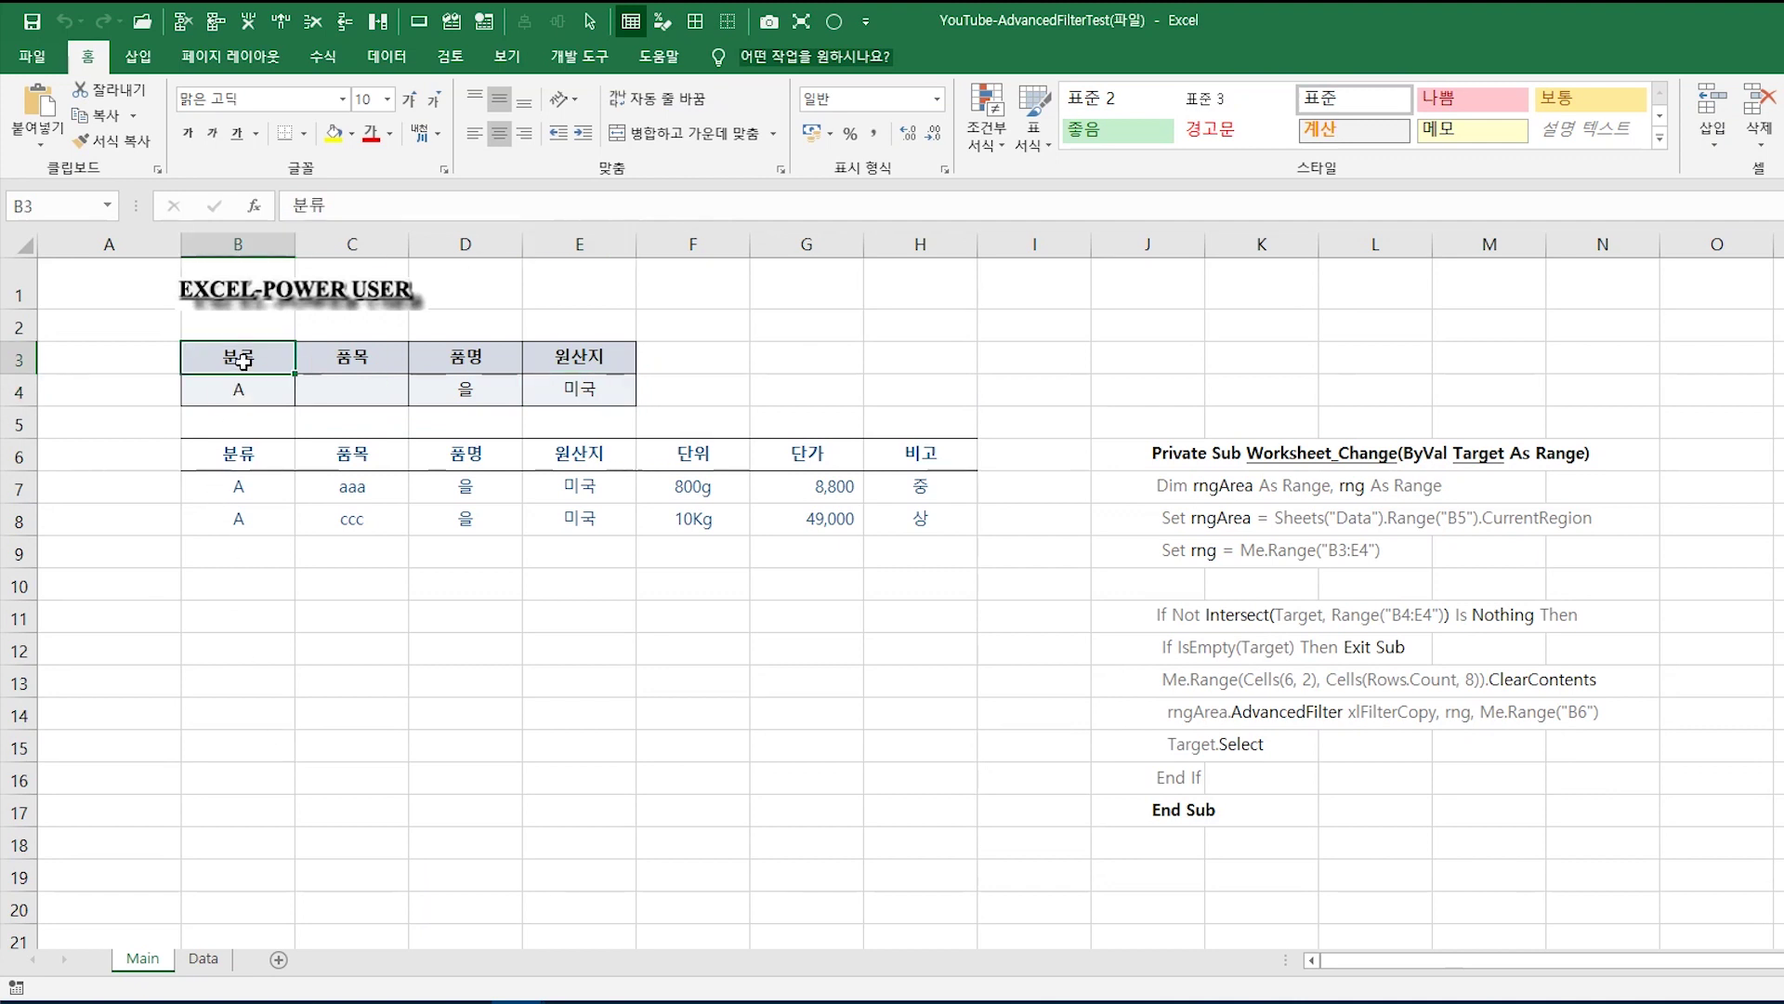
left_click_drag(244, 360, 581, 379)
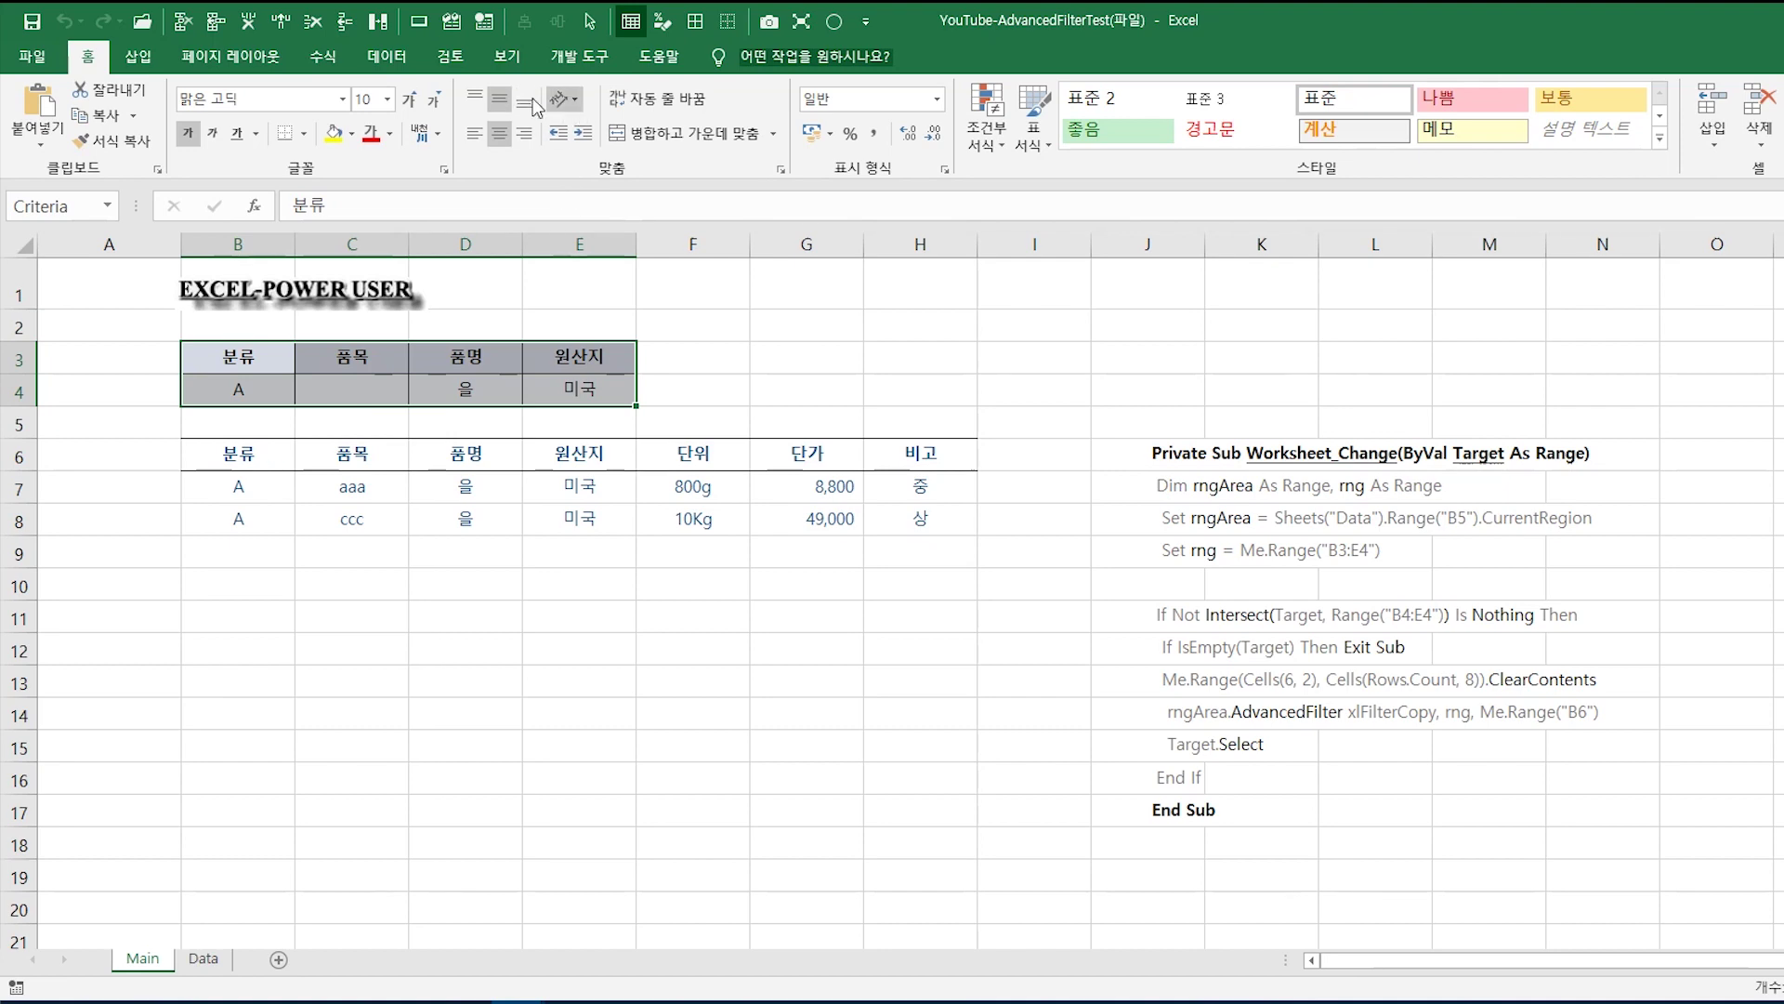
left_click(451, 21)
Step: Review the If Not Intersect line against the row 4 criteria cells on Main
left_click_drag(1170, 358, 1586, 357)
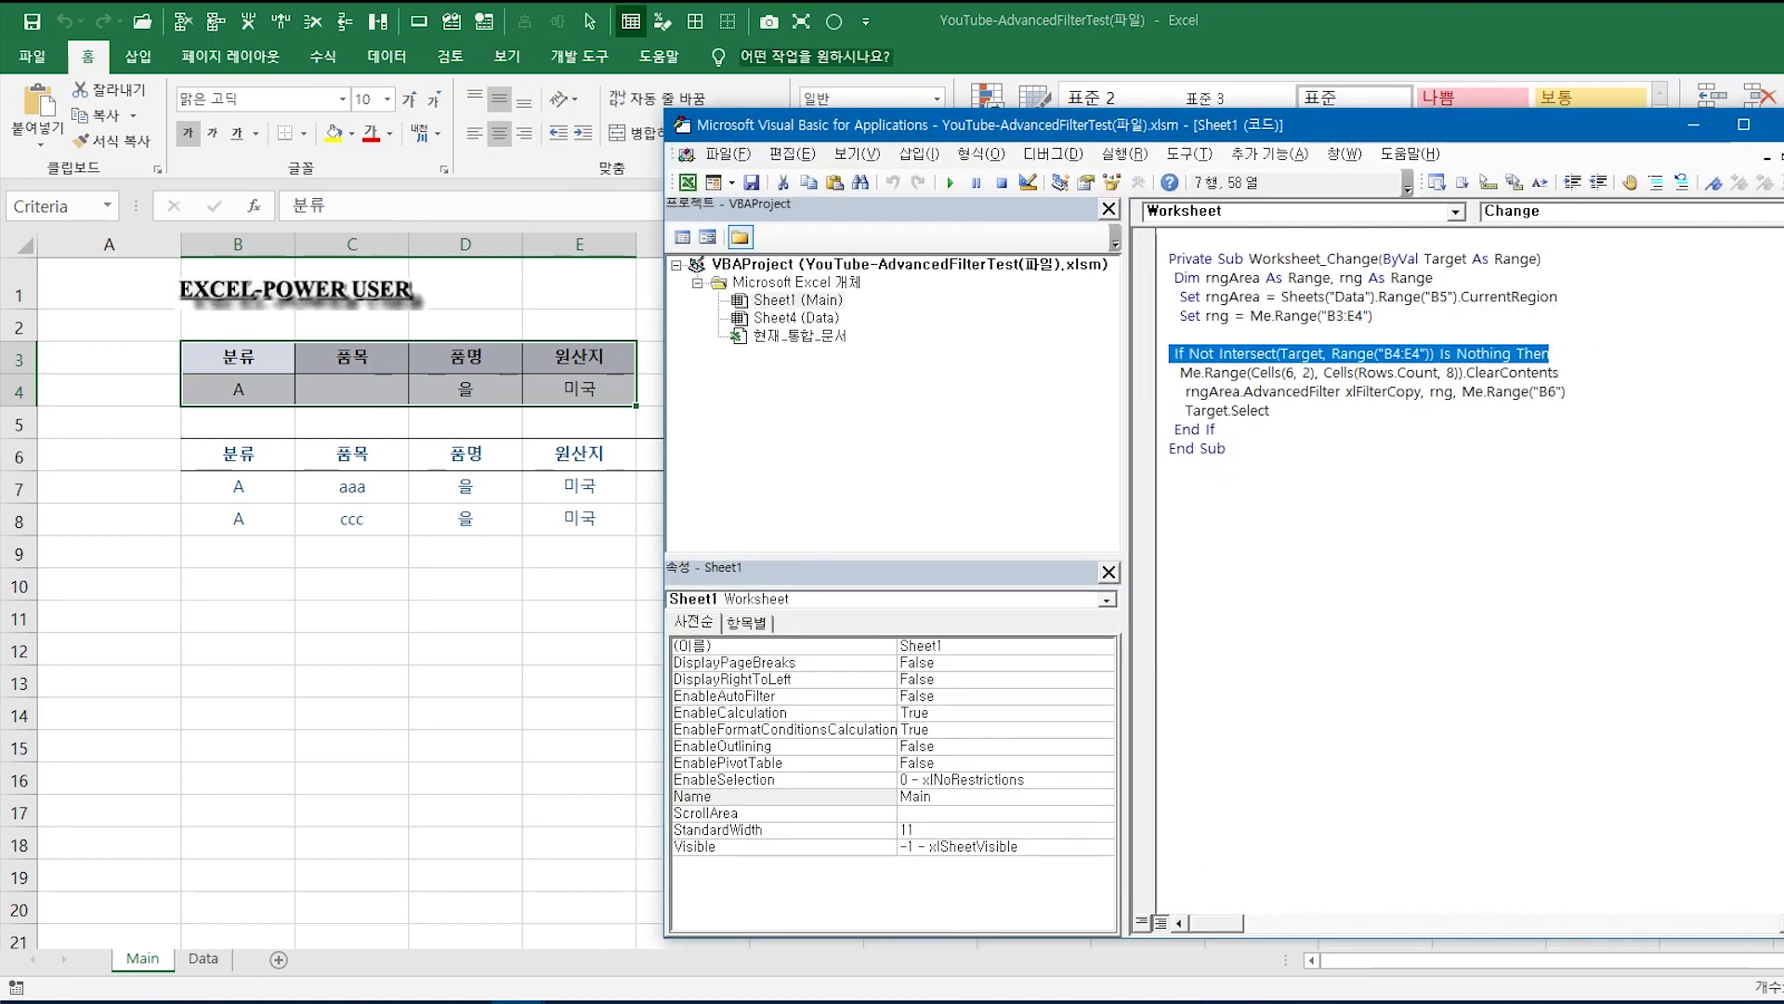
left_click(579, 615)
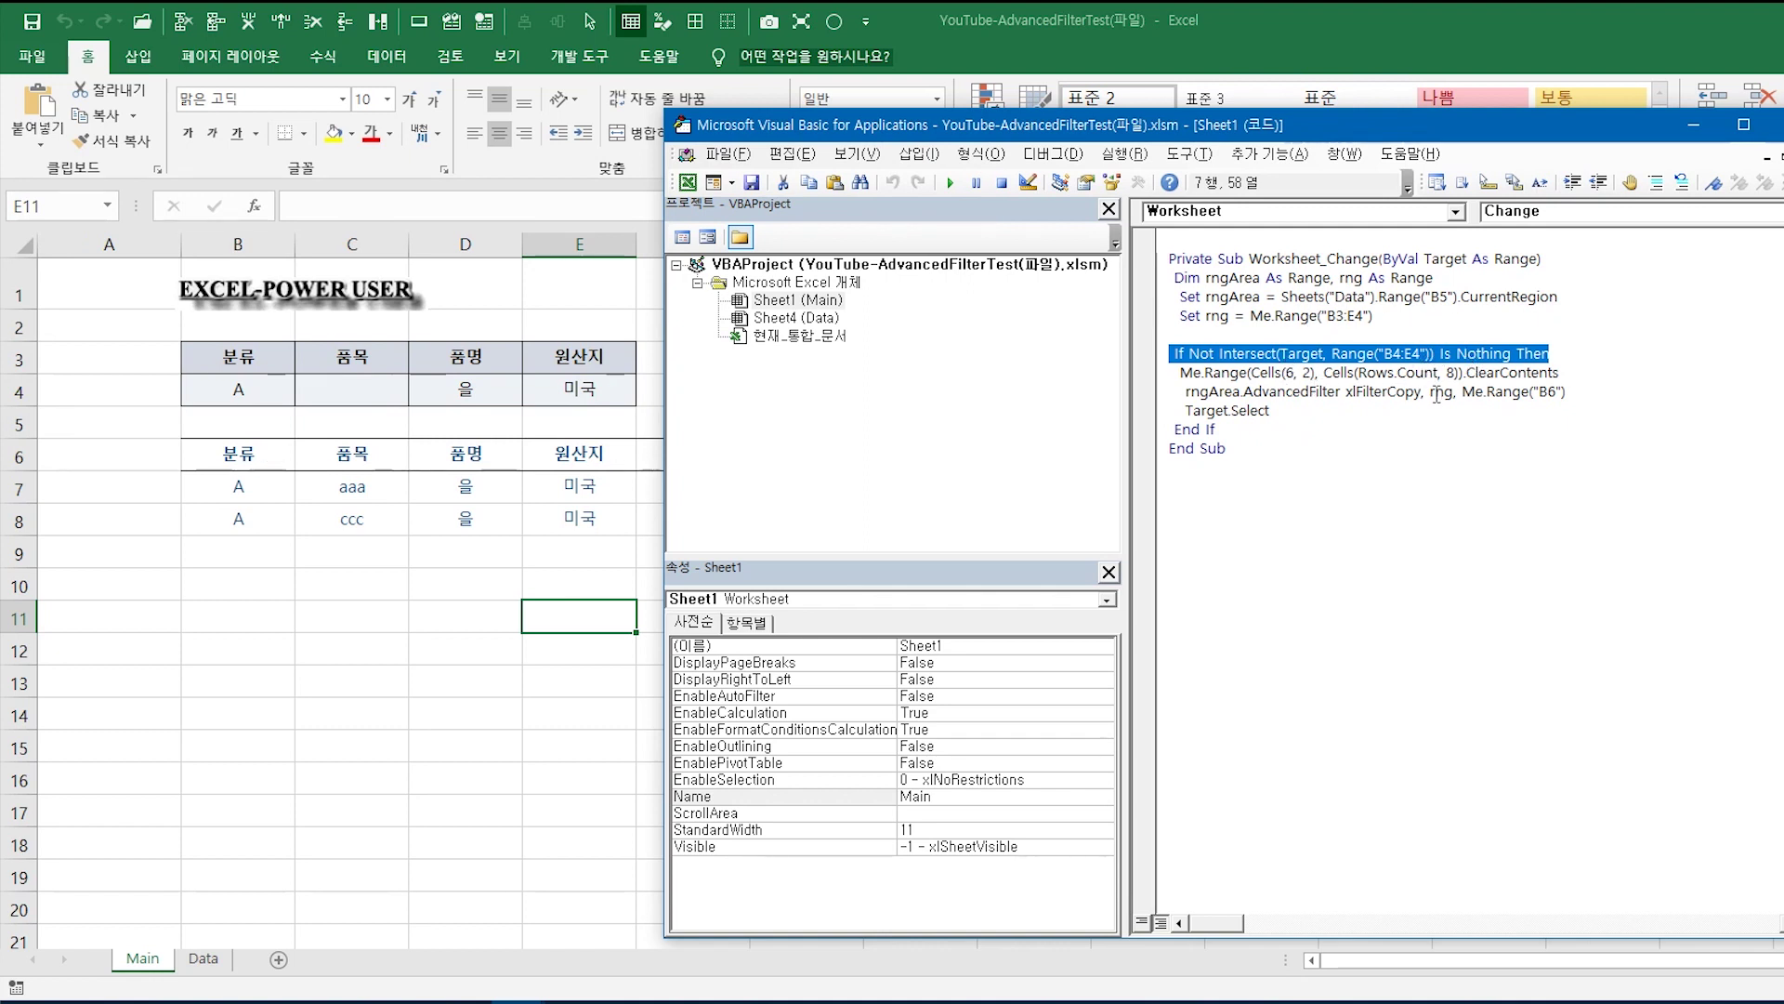
left_click_drag(251, 391, 564, 377)
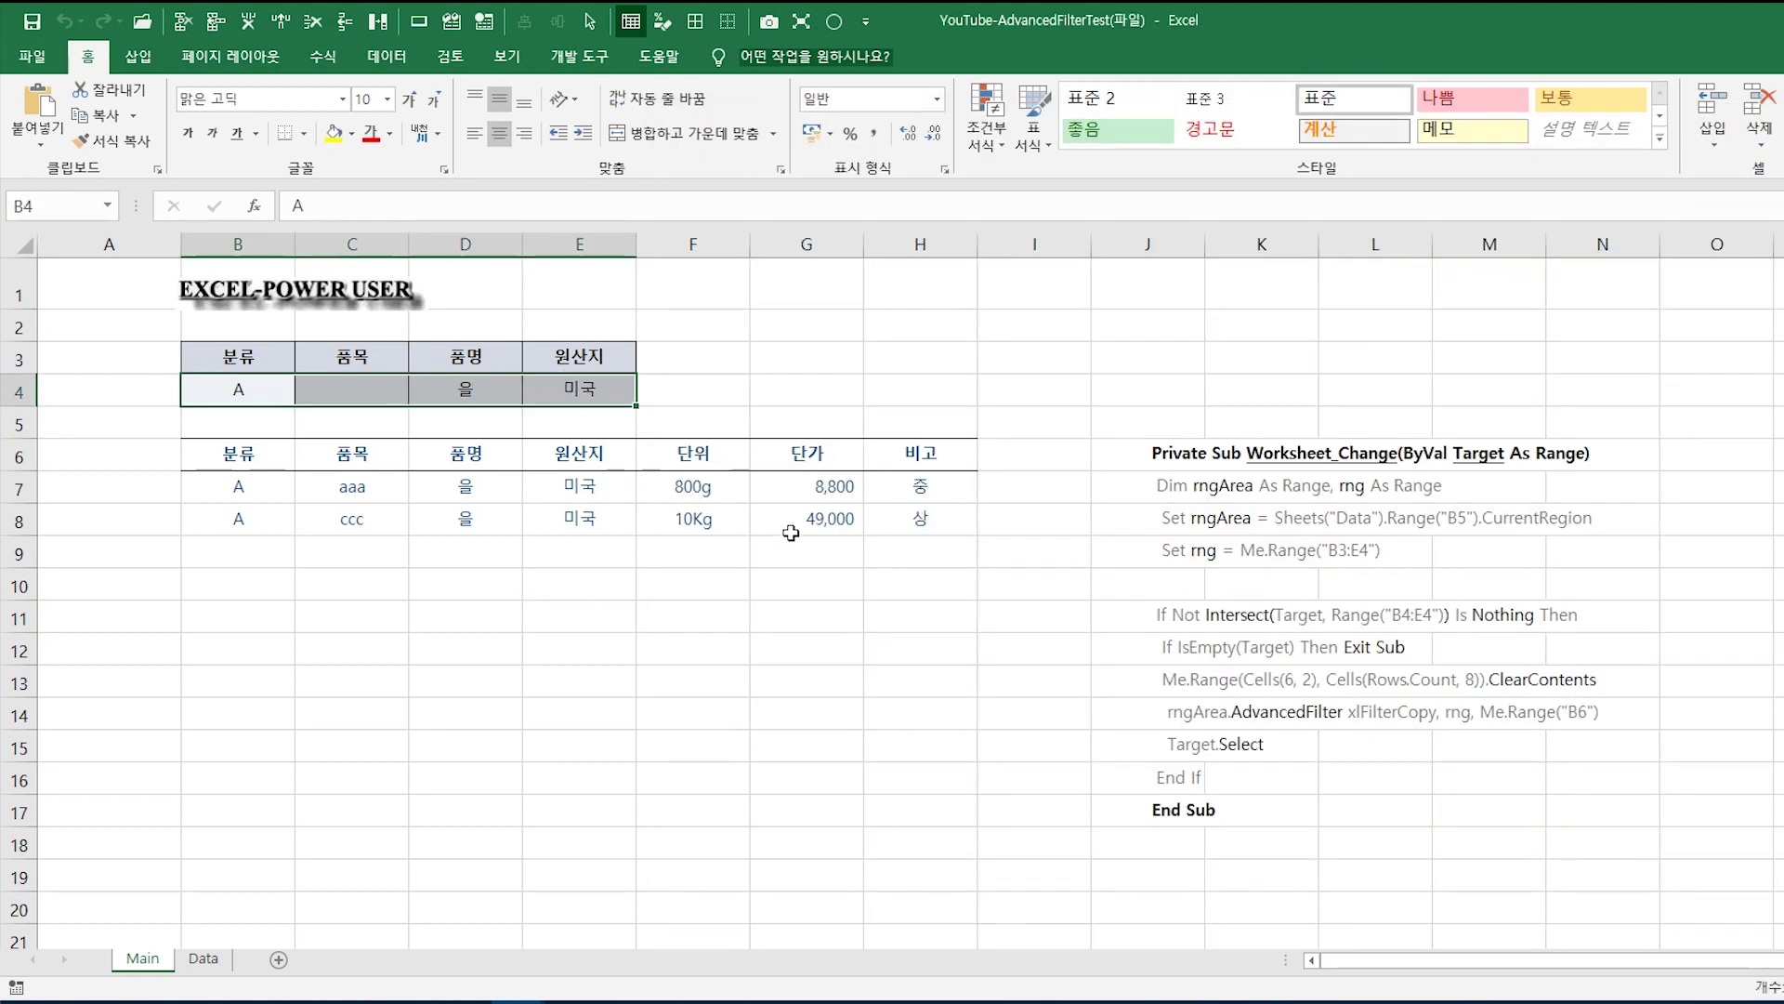
left_click(452, 21)
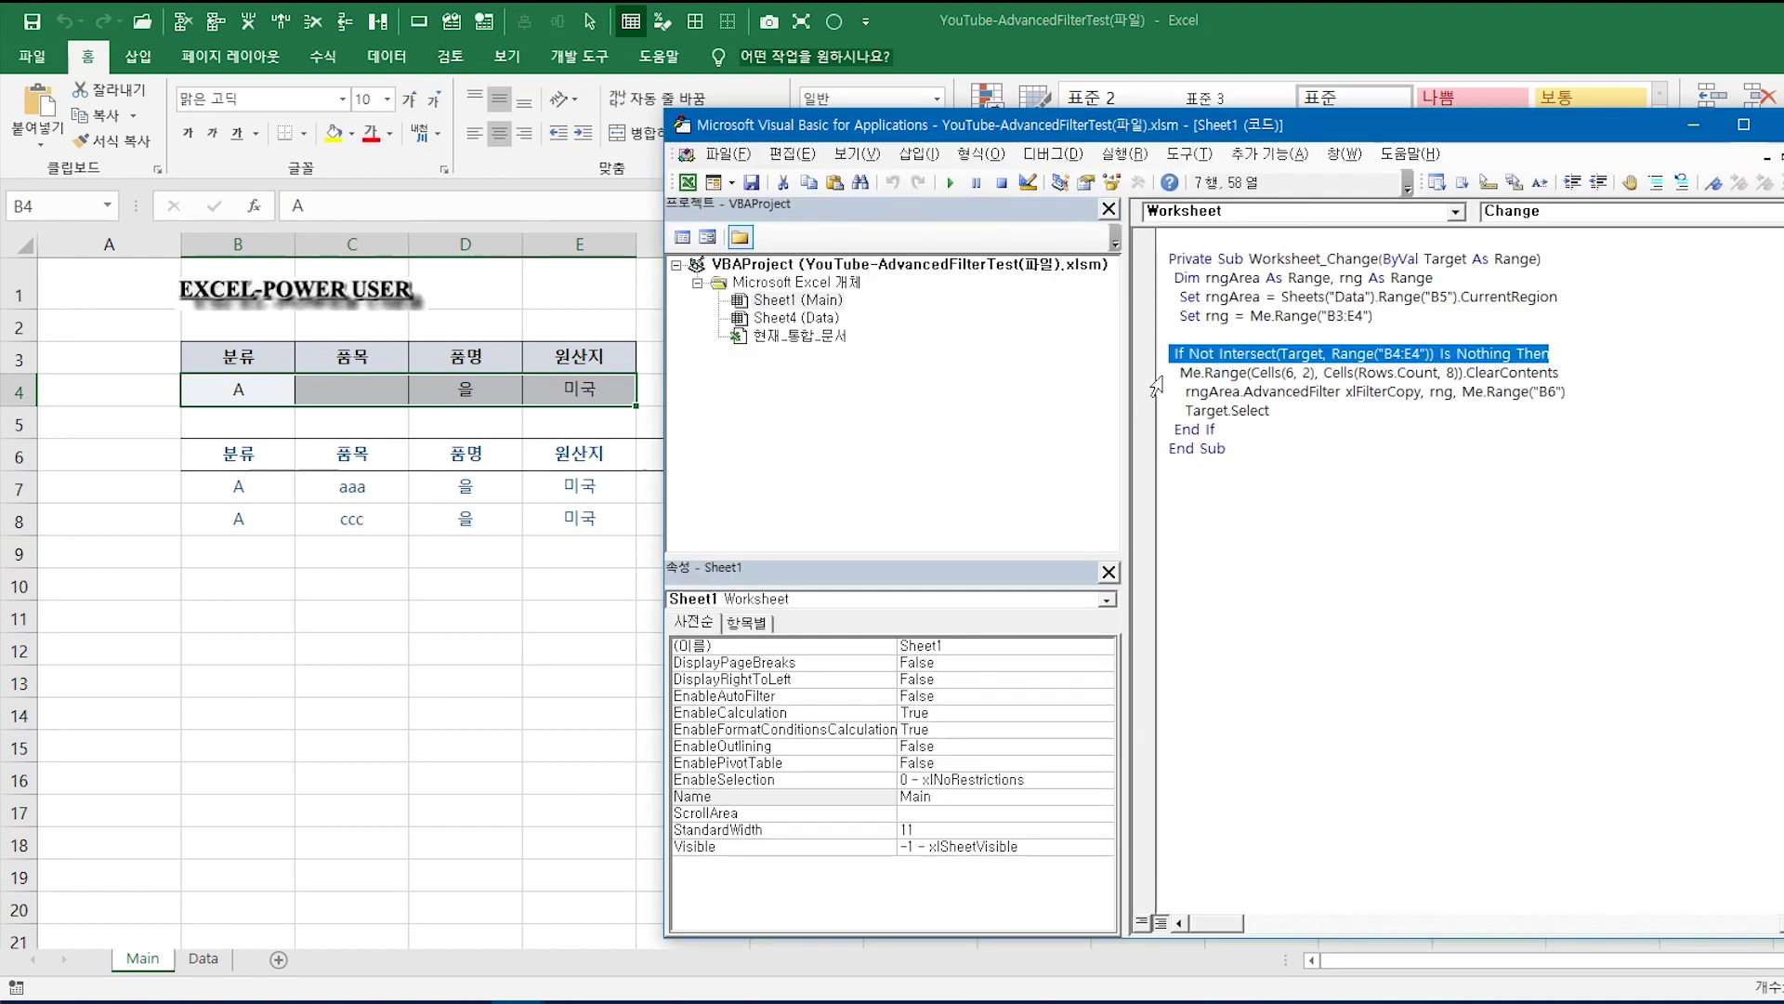
Step: Delete the previous filter results in B6:H8, matching the ClearContents line
left_click_drag(1158, 374, 1170, 413)
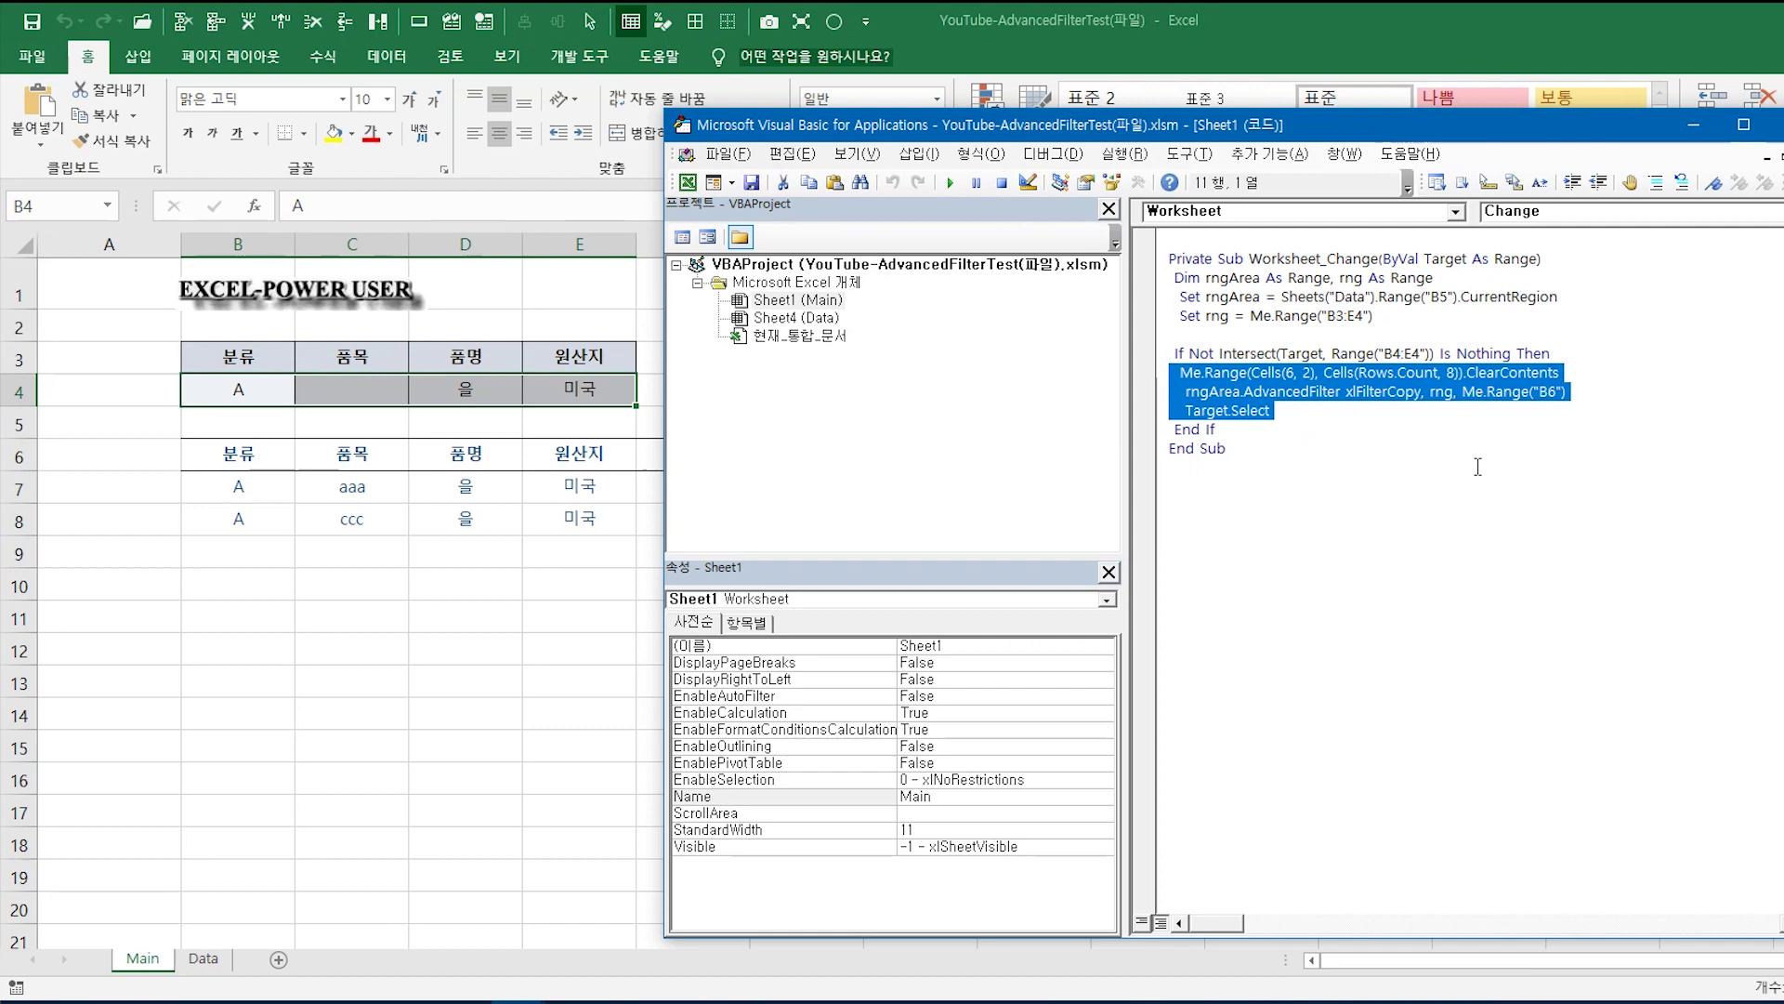
left_click(1437, 473)
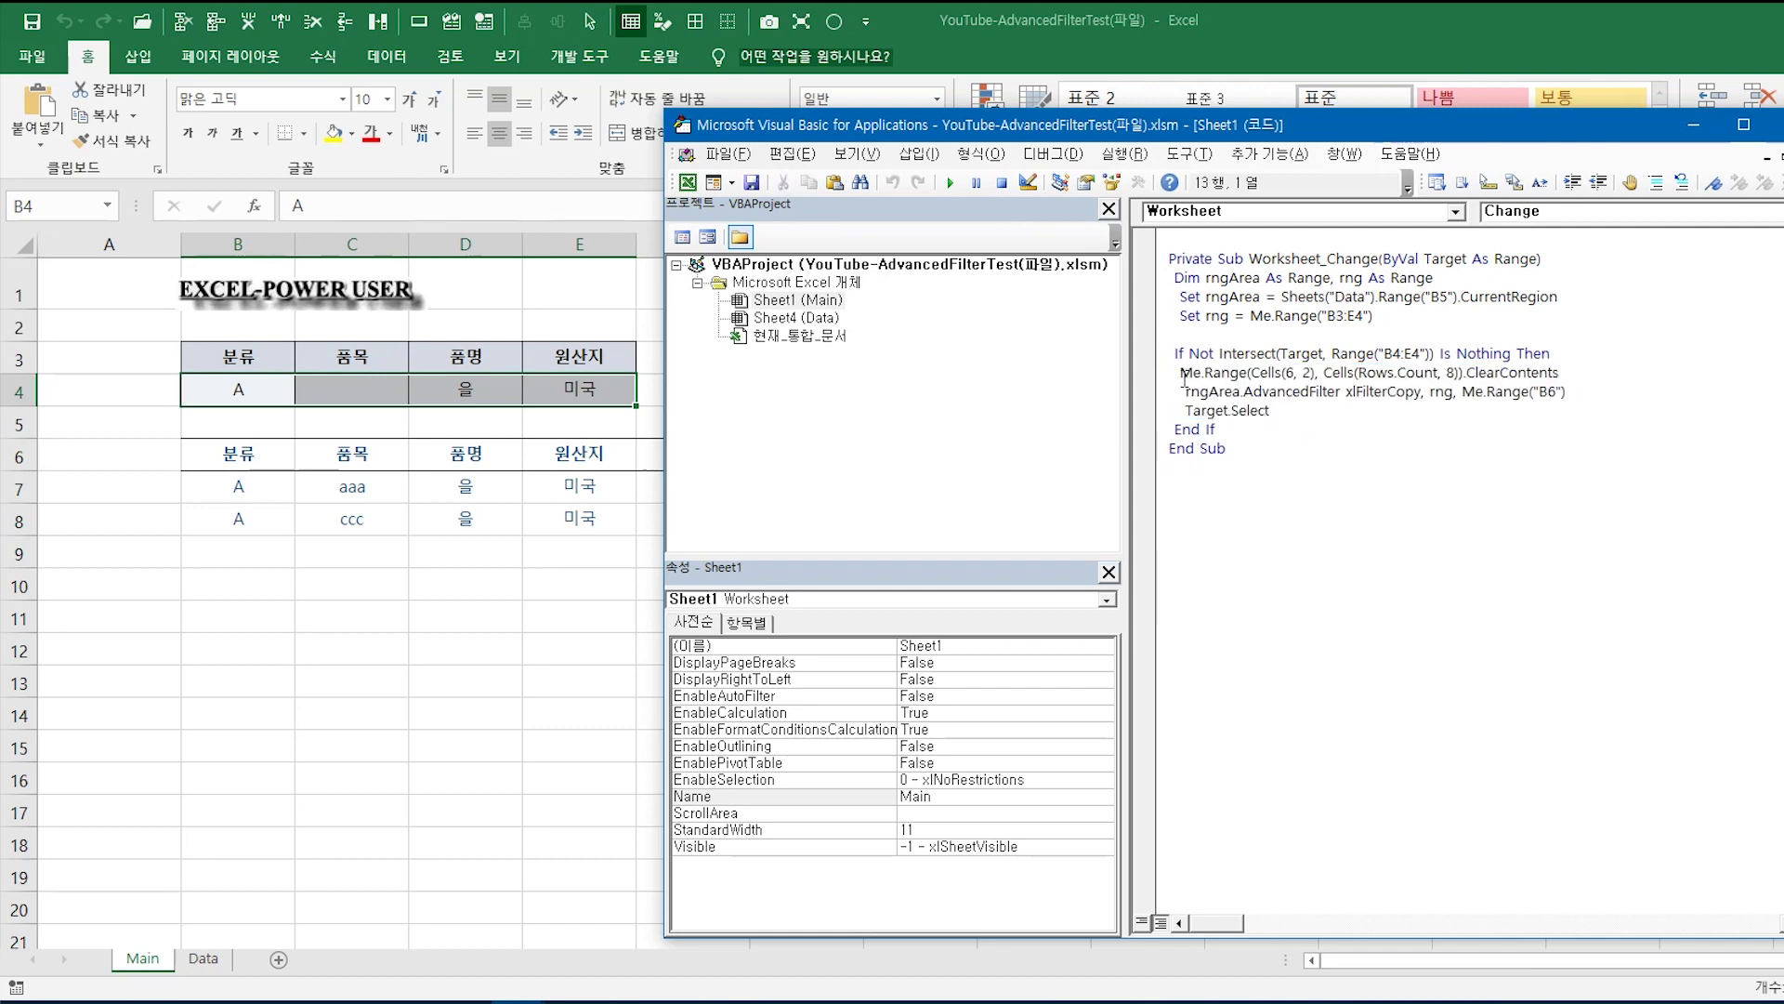
left_click_drag(1180, 373, 1578, 370)
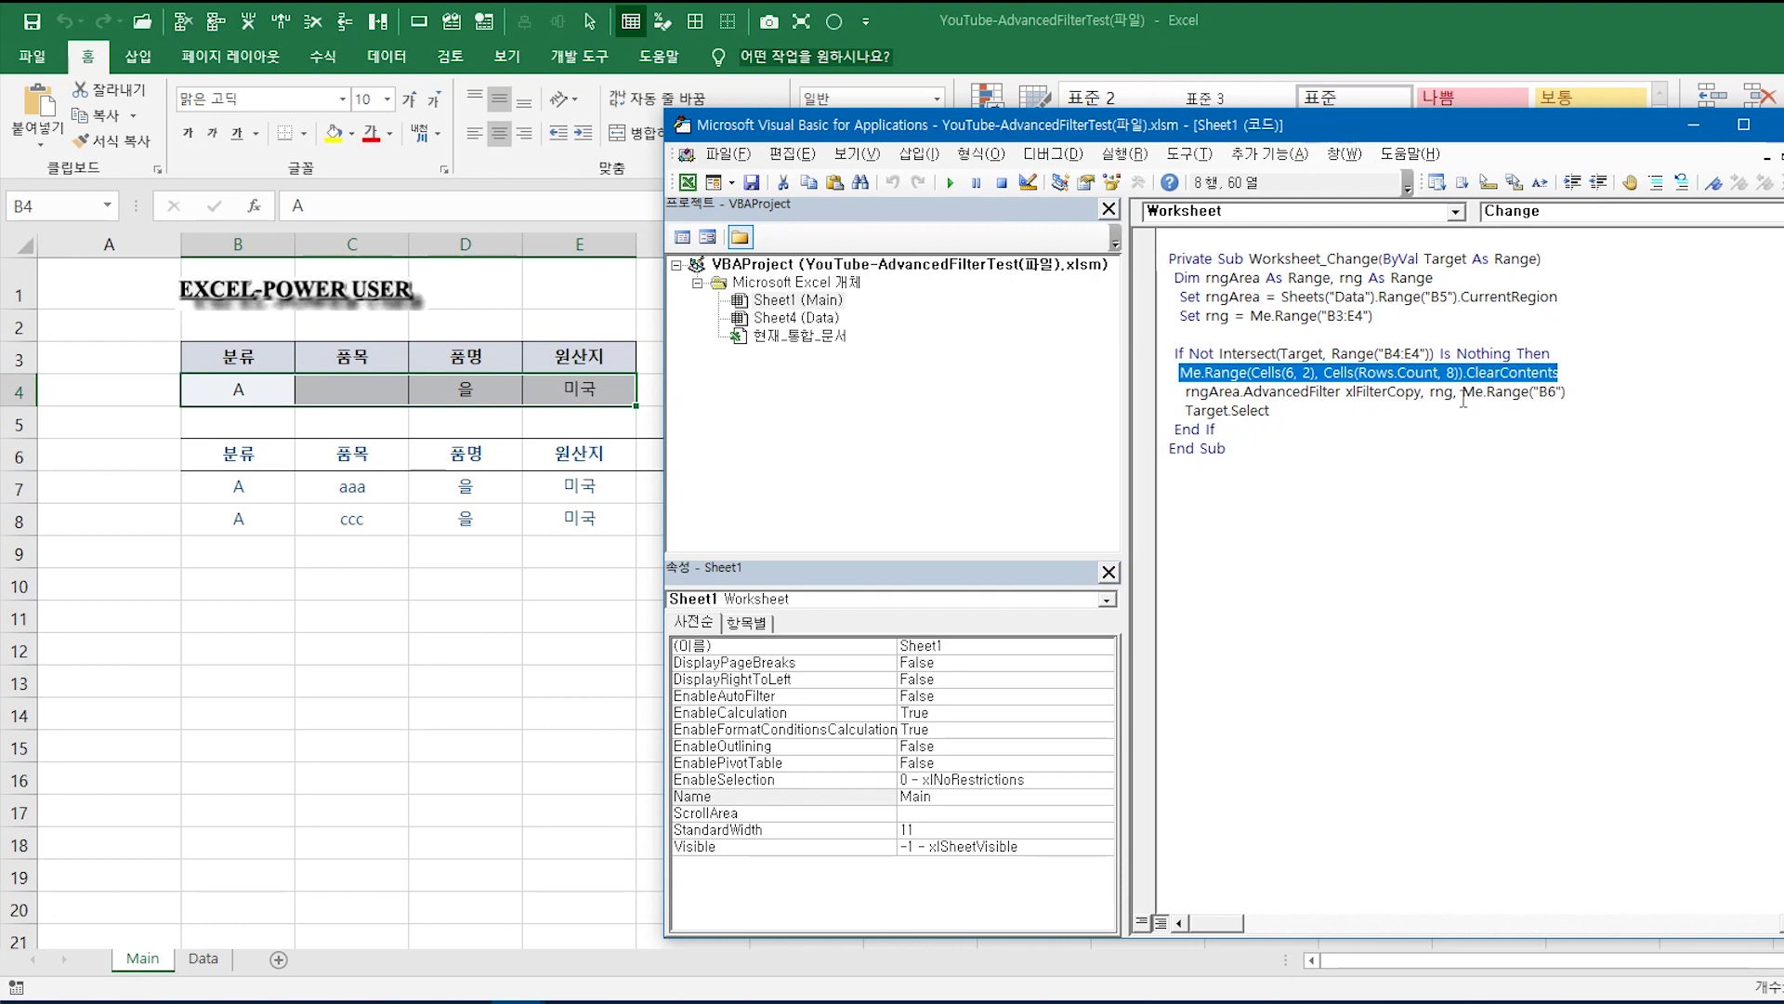
left_click(244, 455)
mouse_move(243, 455)
left_mouse_down()
mouse_move(840, 490)
mouse_move(877, 501)
mouse_move(876, 520)
left_mouse_up()
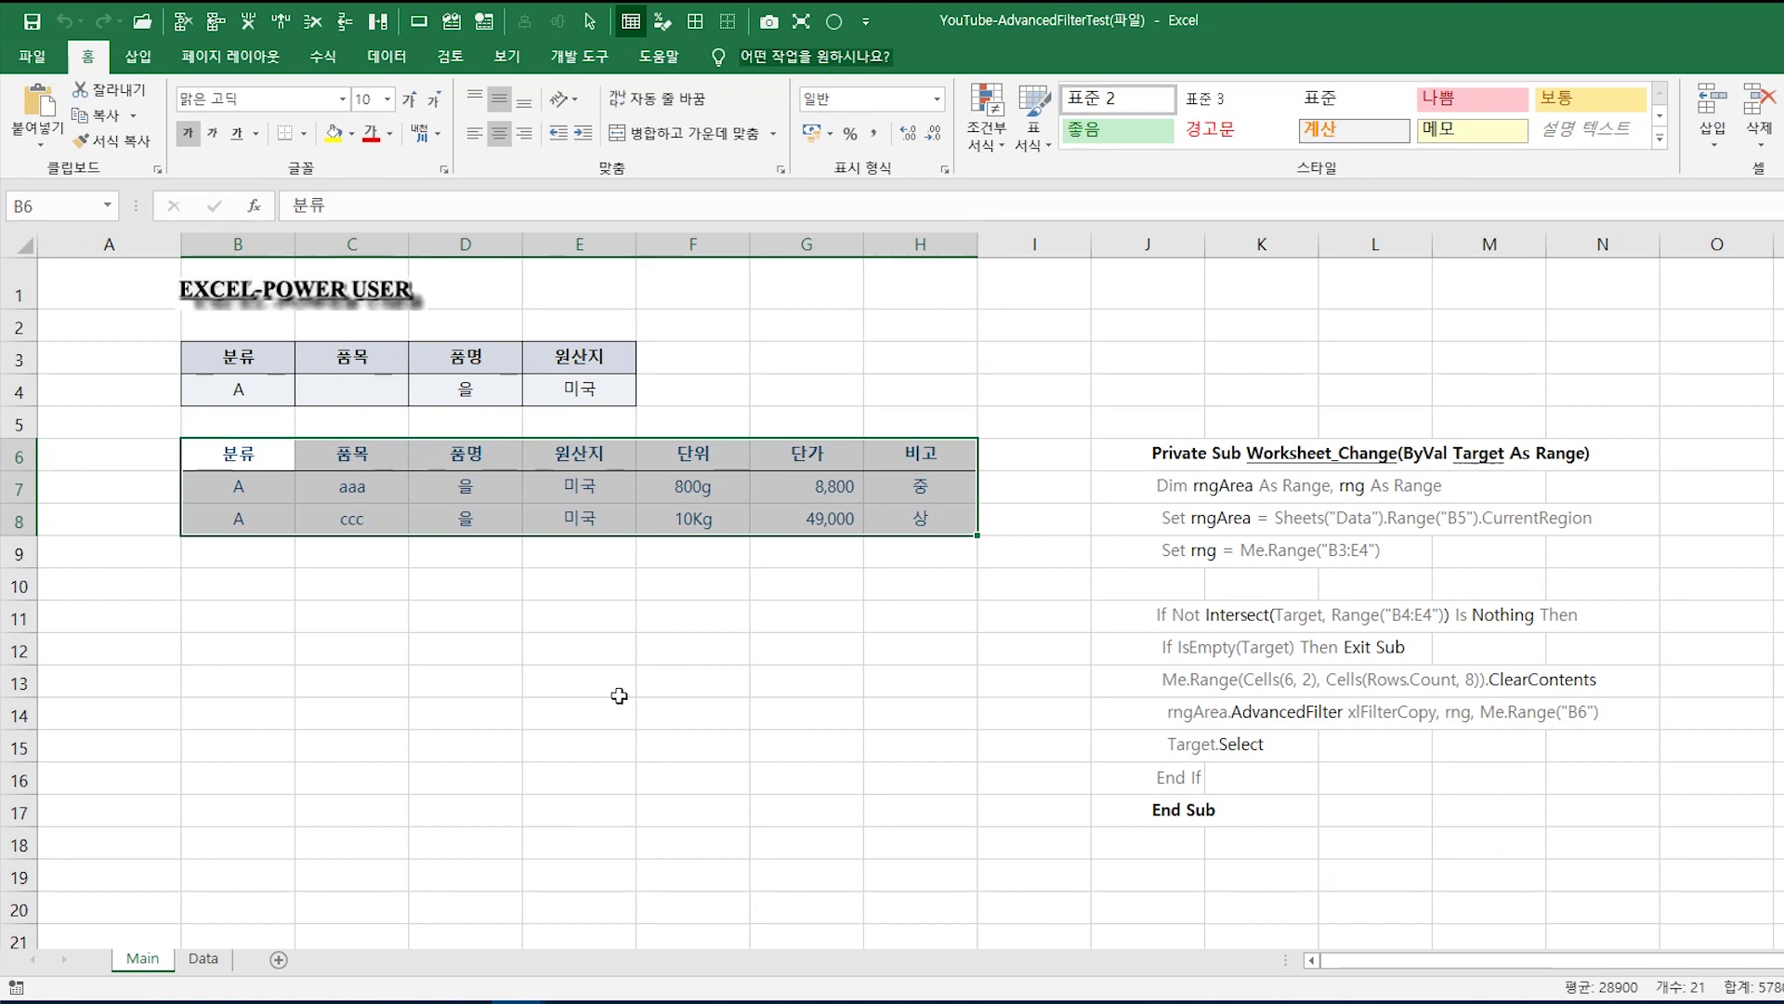
key("Delete")
Step: Review the AdvancedFilter line and show the Data sheet's source table
left_click(452, 21)
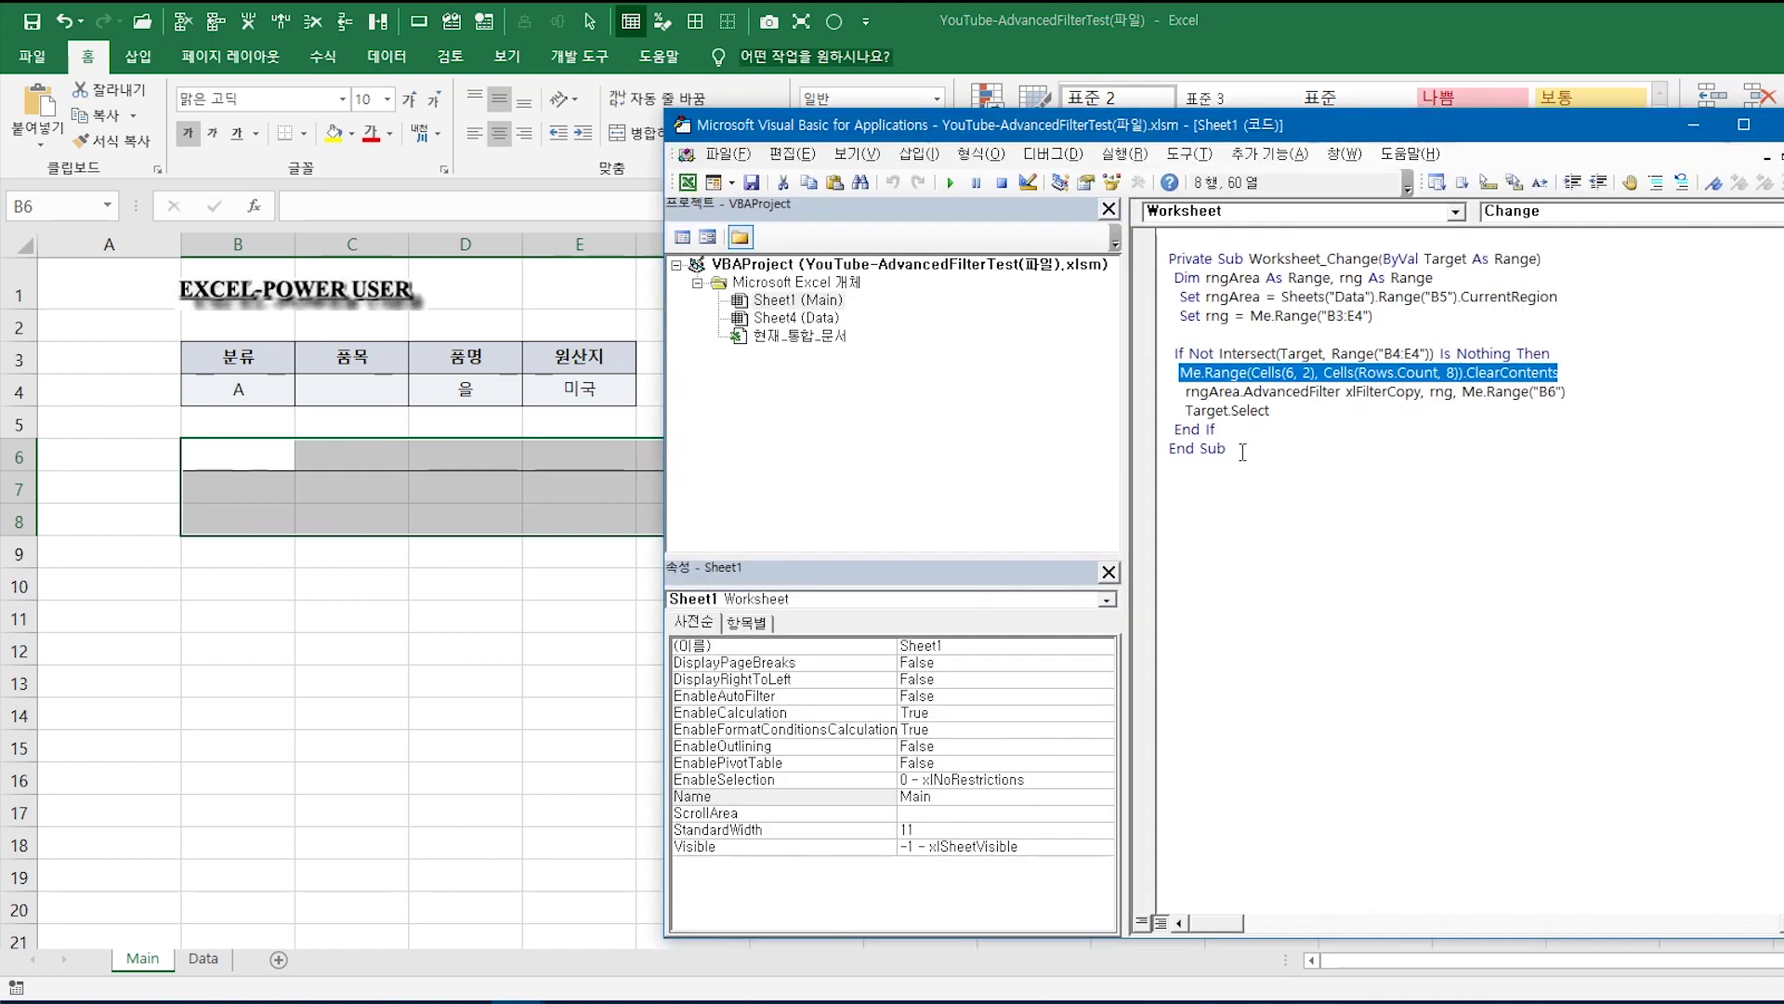
left_click_drag(1185, 391, 1572, 392)
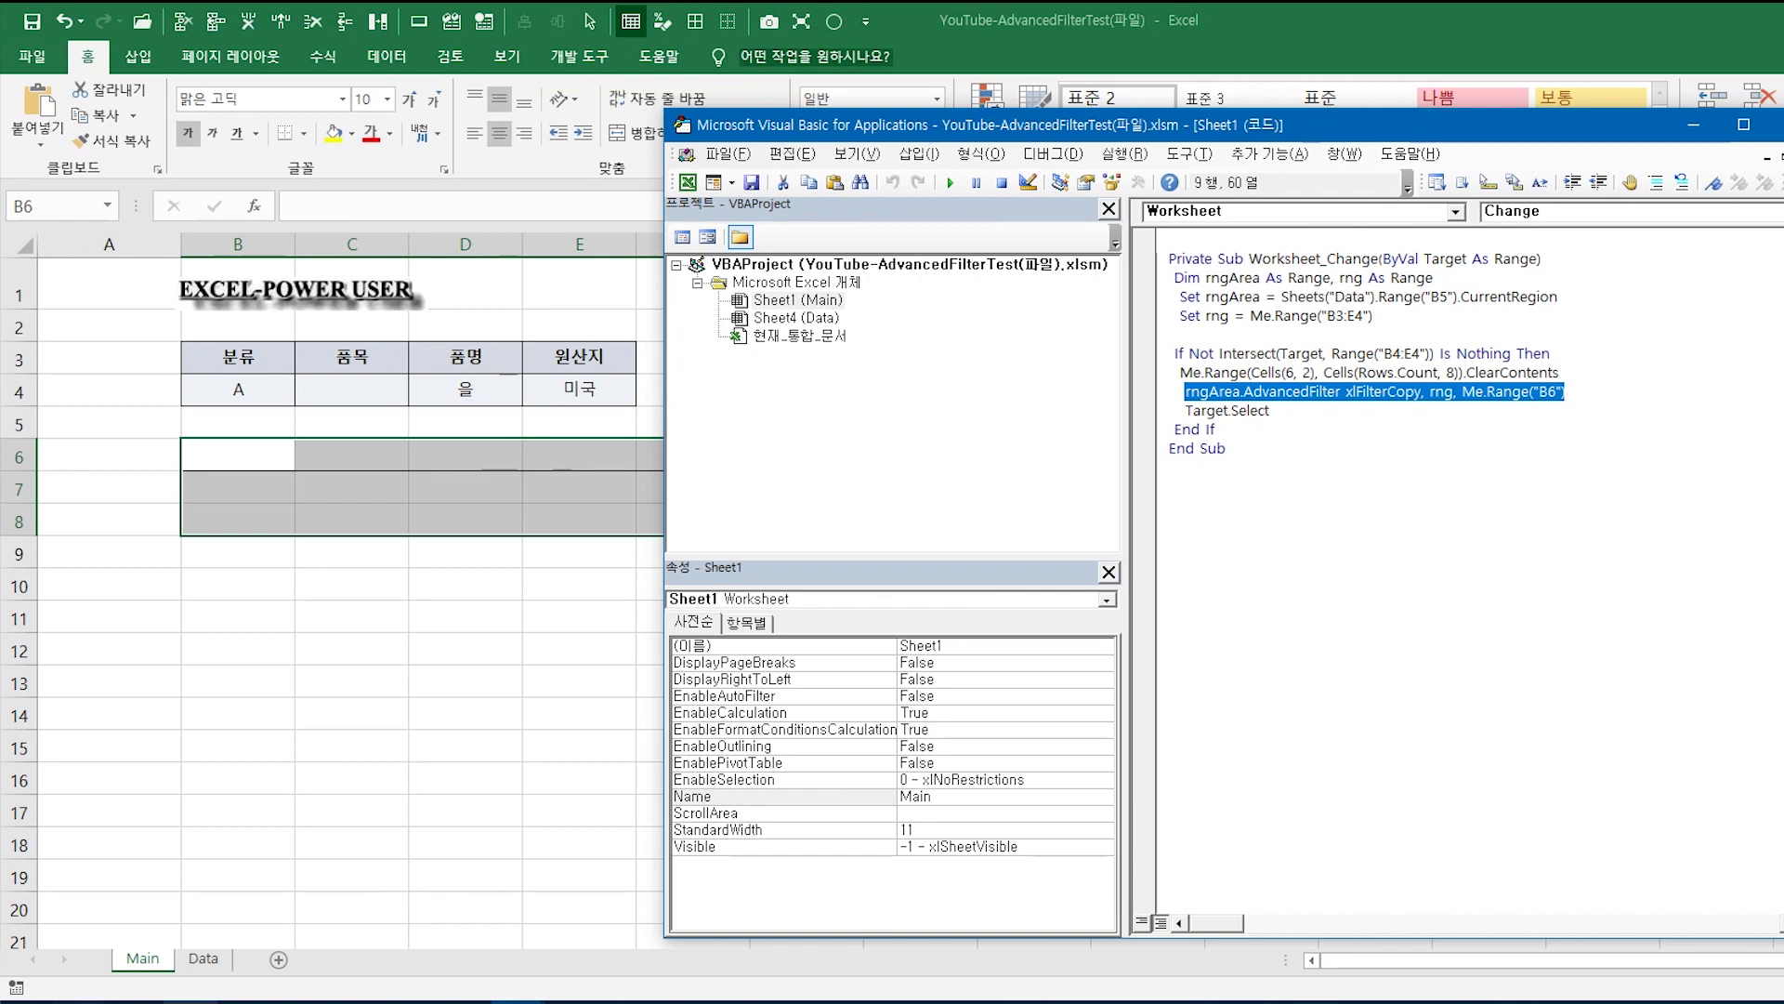
left_click(203, 958)
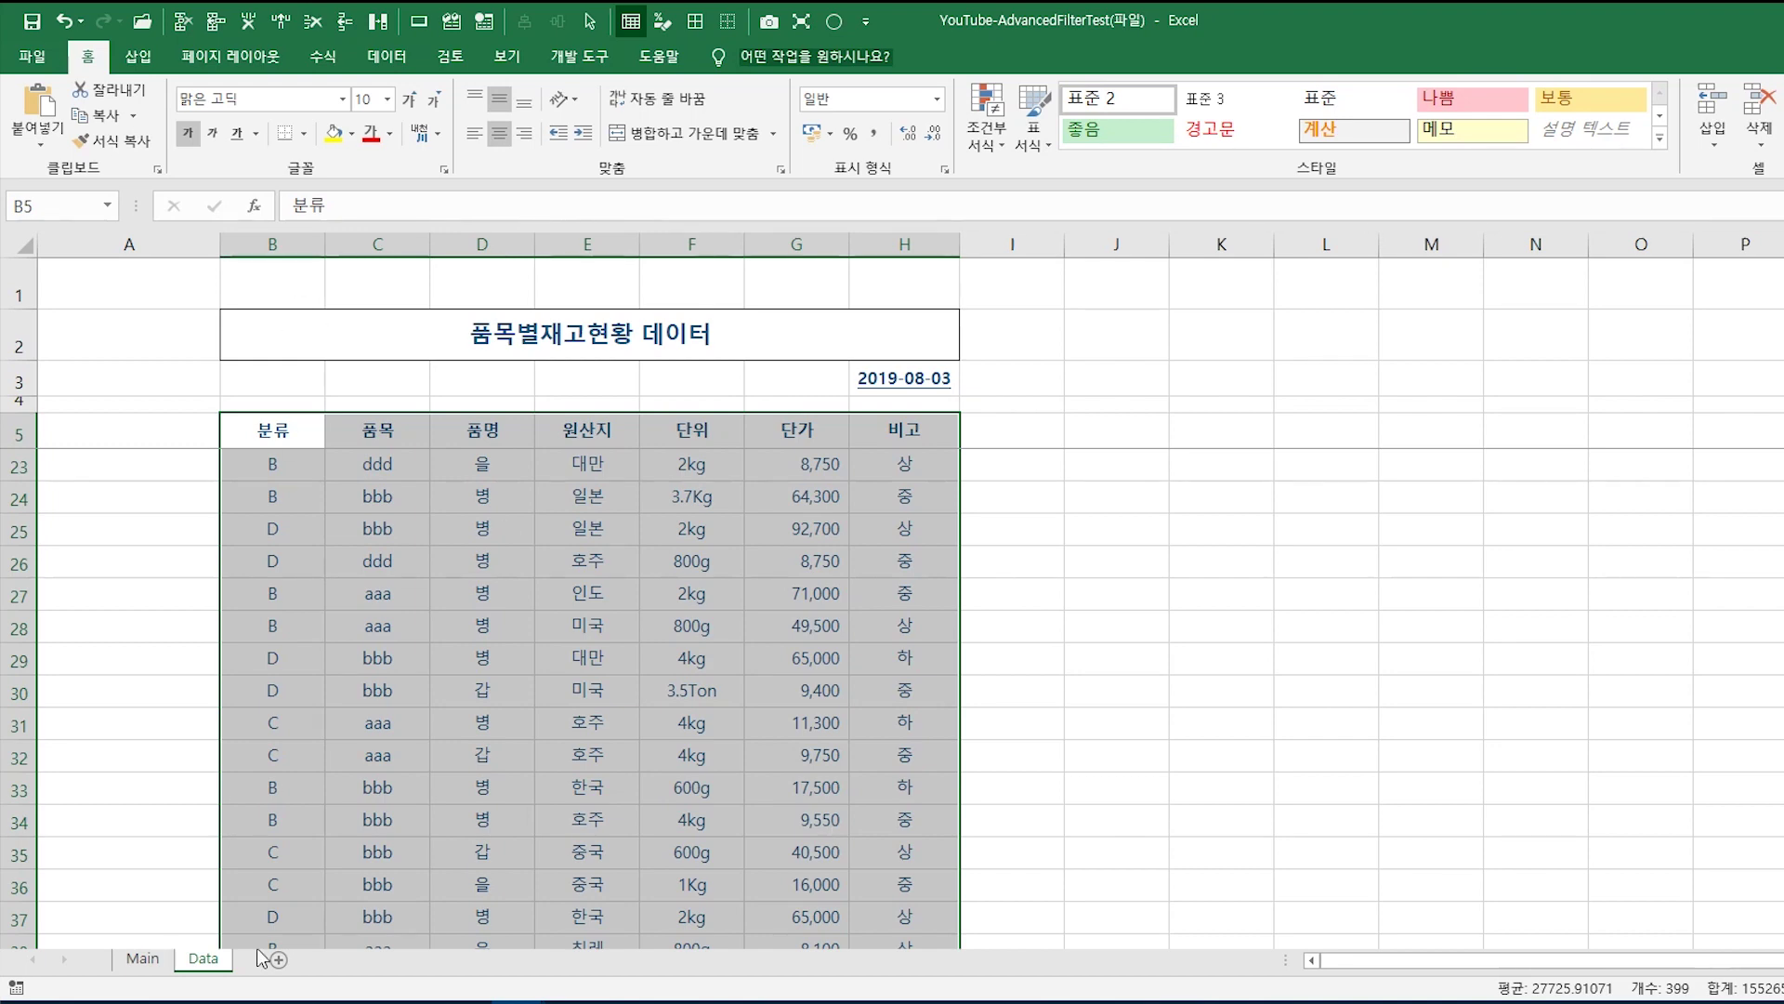
Step: Select criteria B3:E4 and output cell B6 on Main, then highlight Target.Select in the code
left_click(149, 960)
left_click_drag(231, 366, 581, 384)
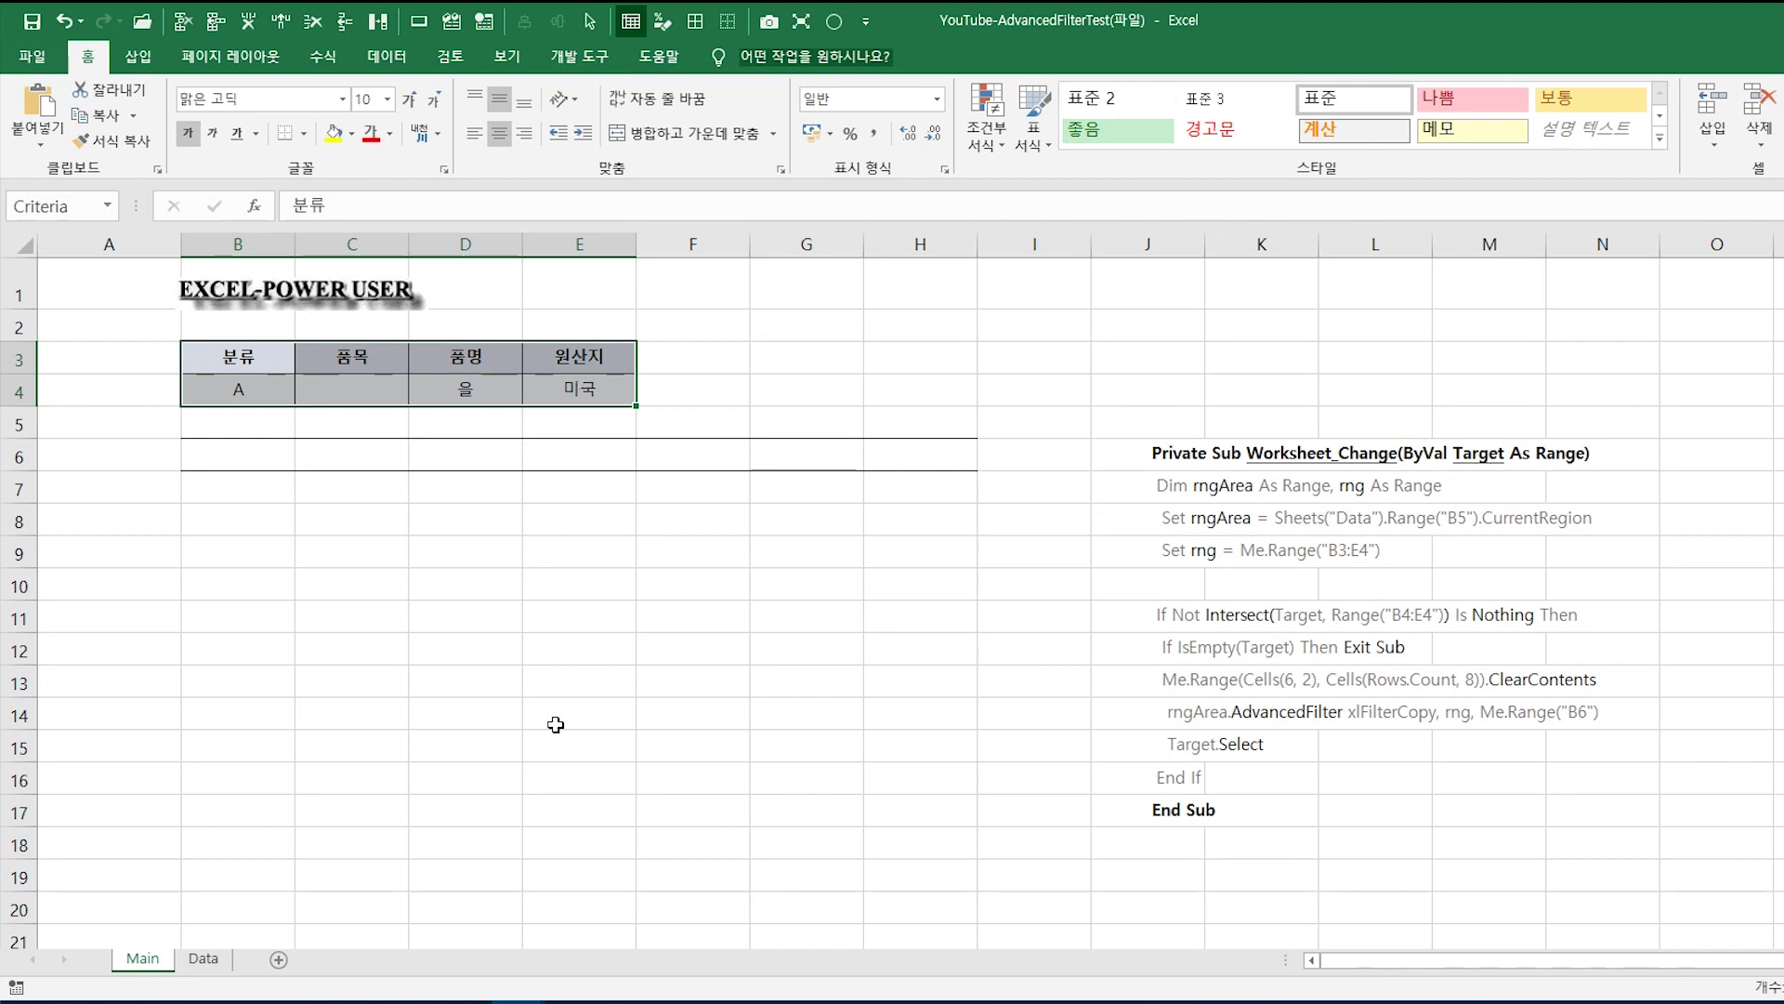
left_click(260, 462)
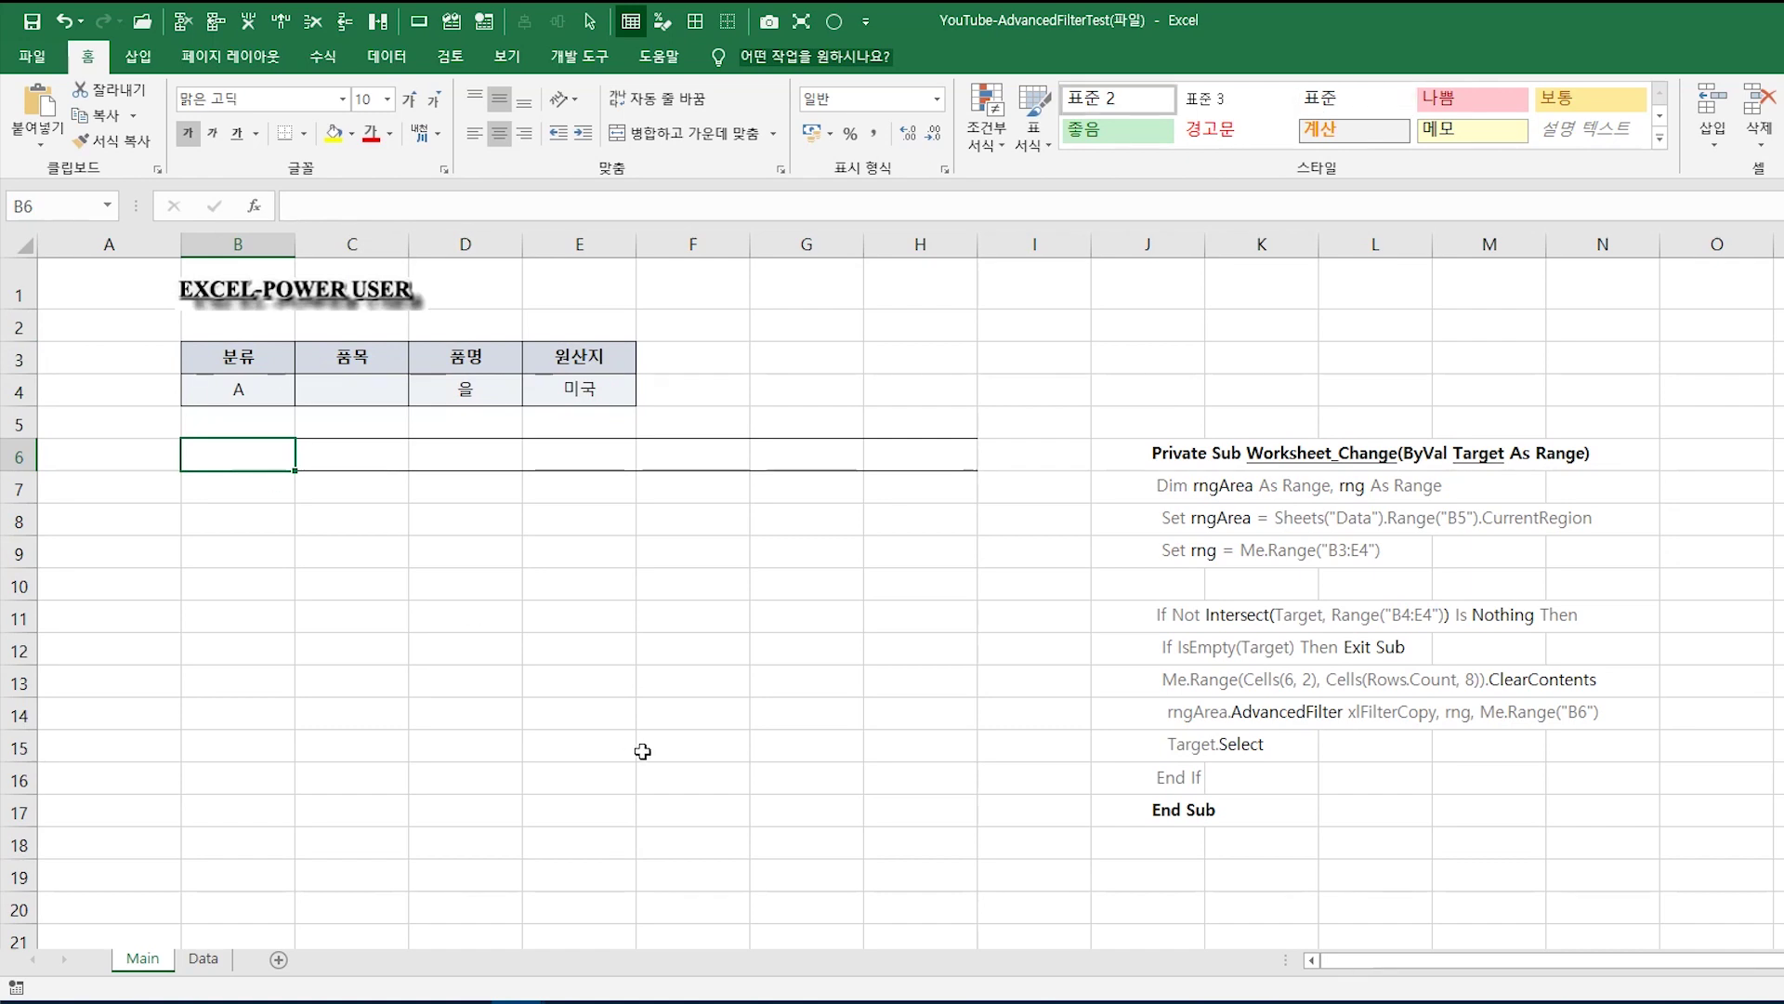
key("alt+F11")
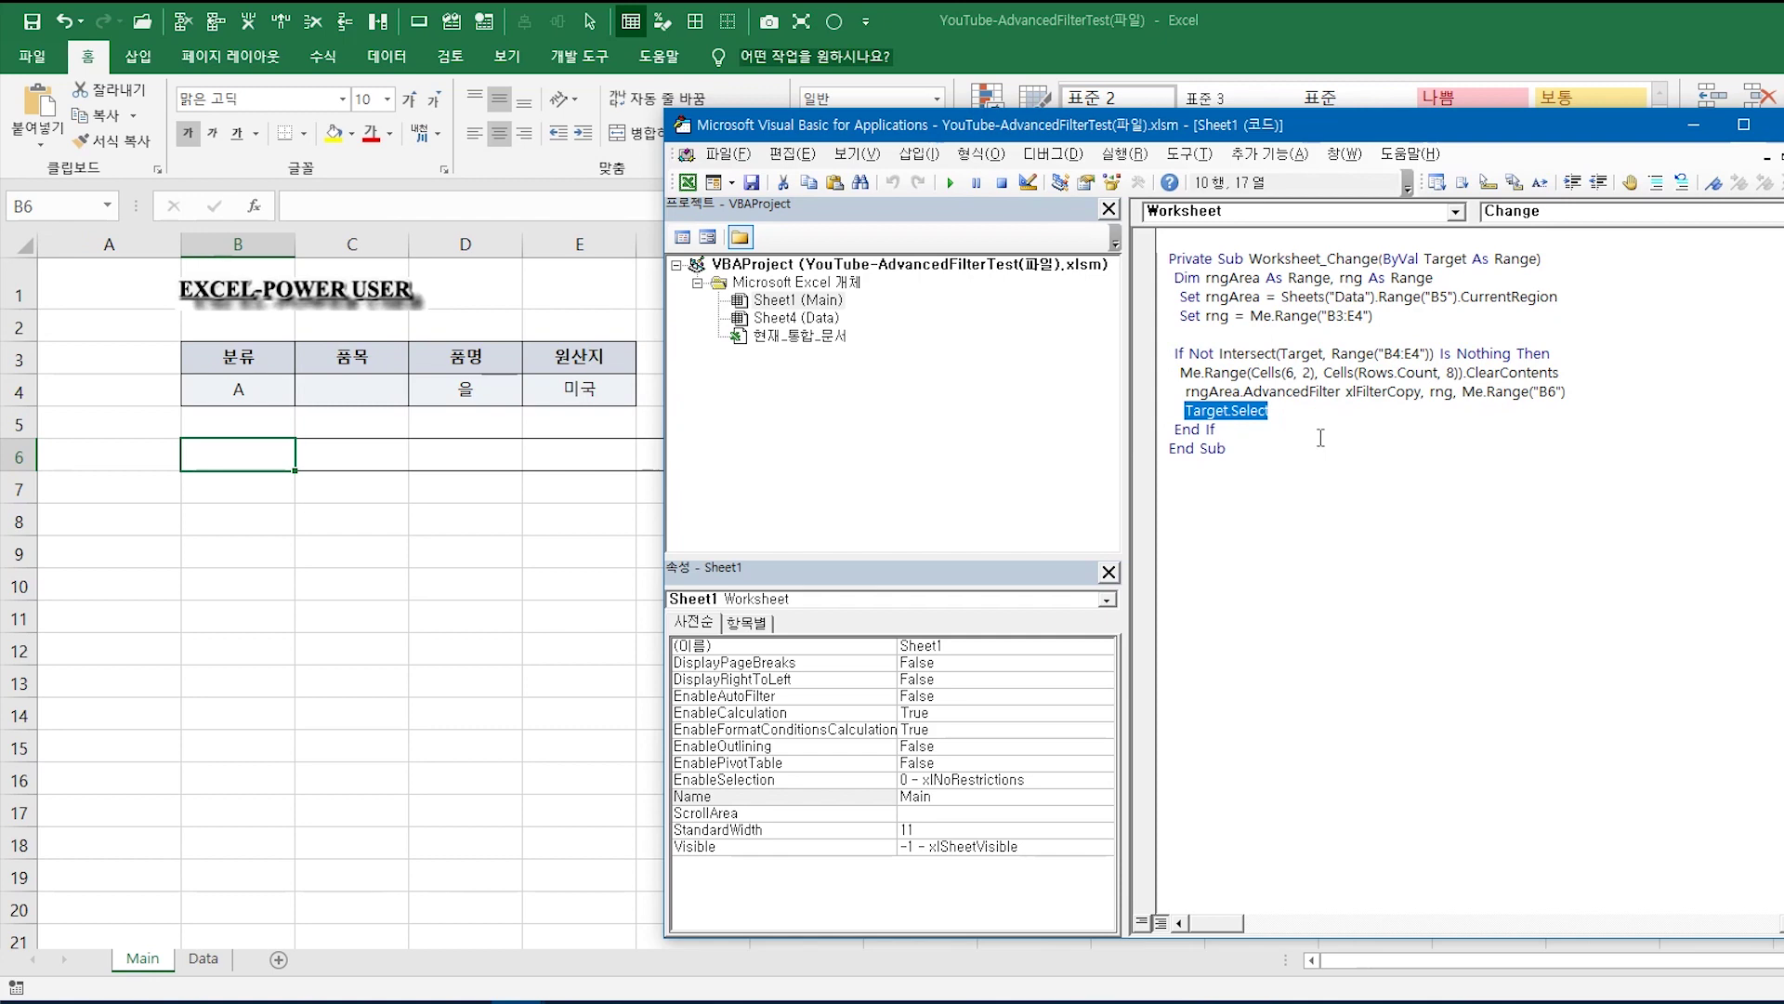
left_click(1250, 414)
double_click(1250, 410)
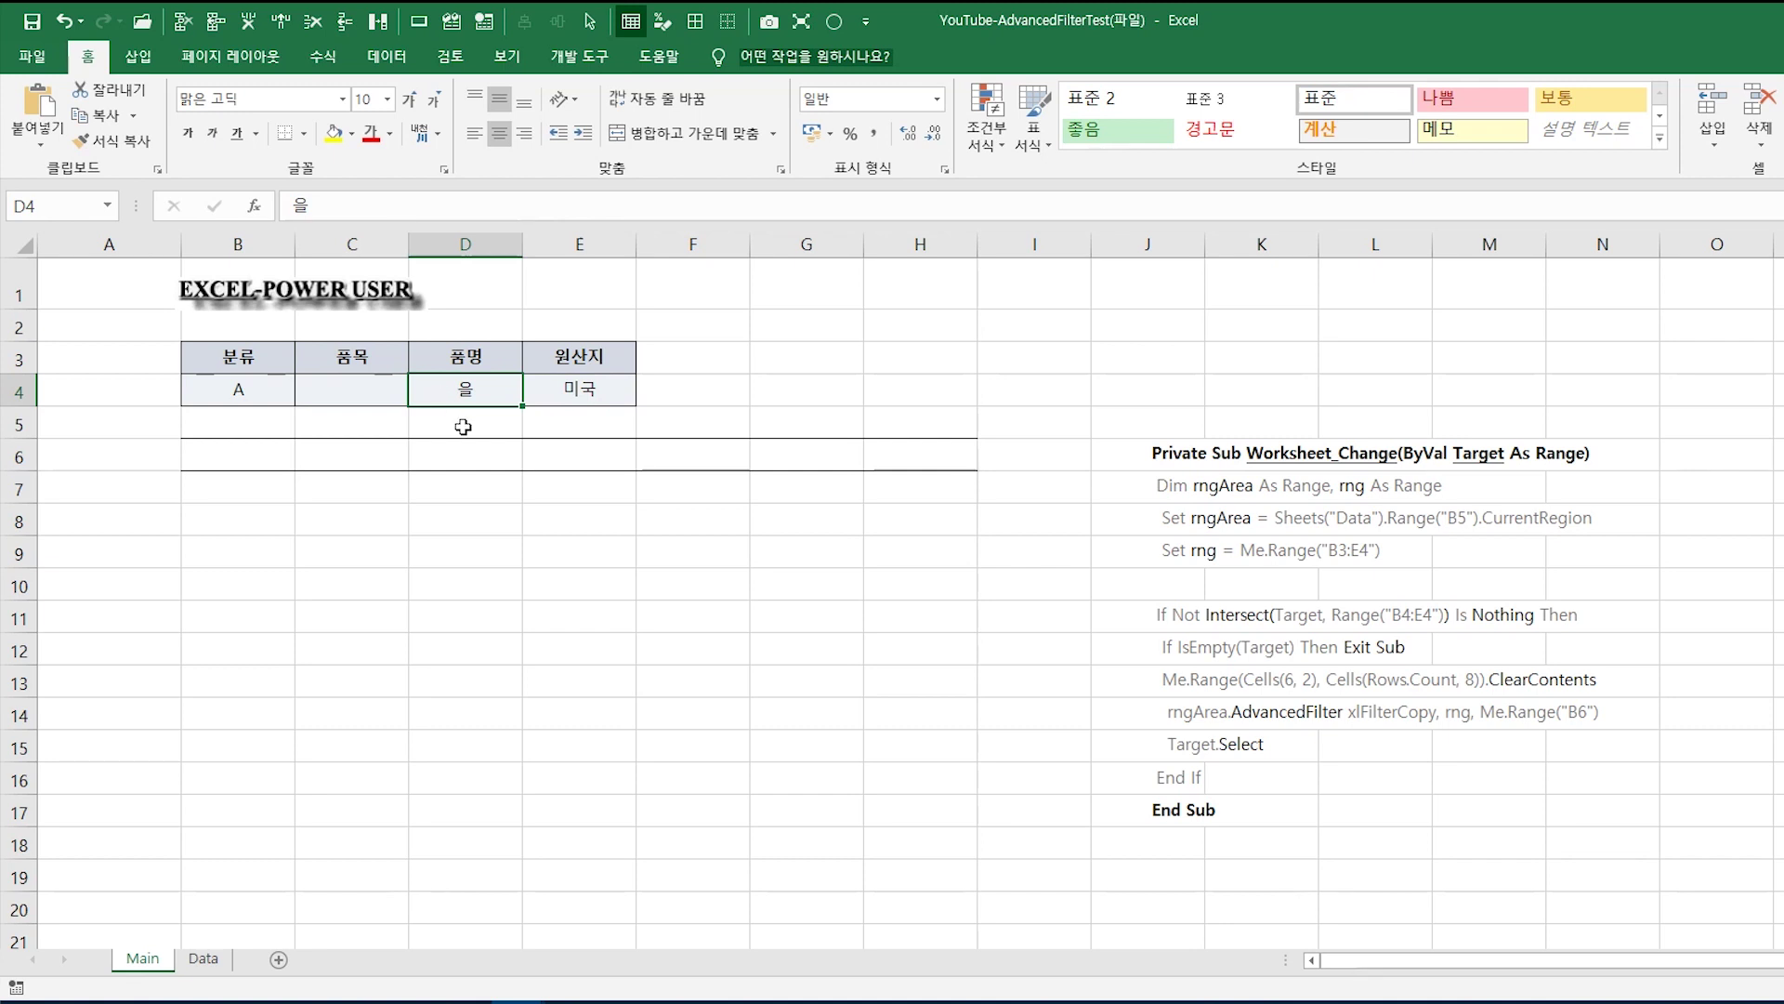
Step: Select D5 and then criteria cell D4, and reopen the macro code editor
left_click(463, 418)
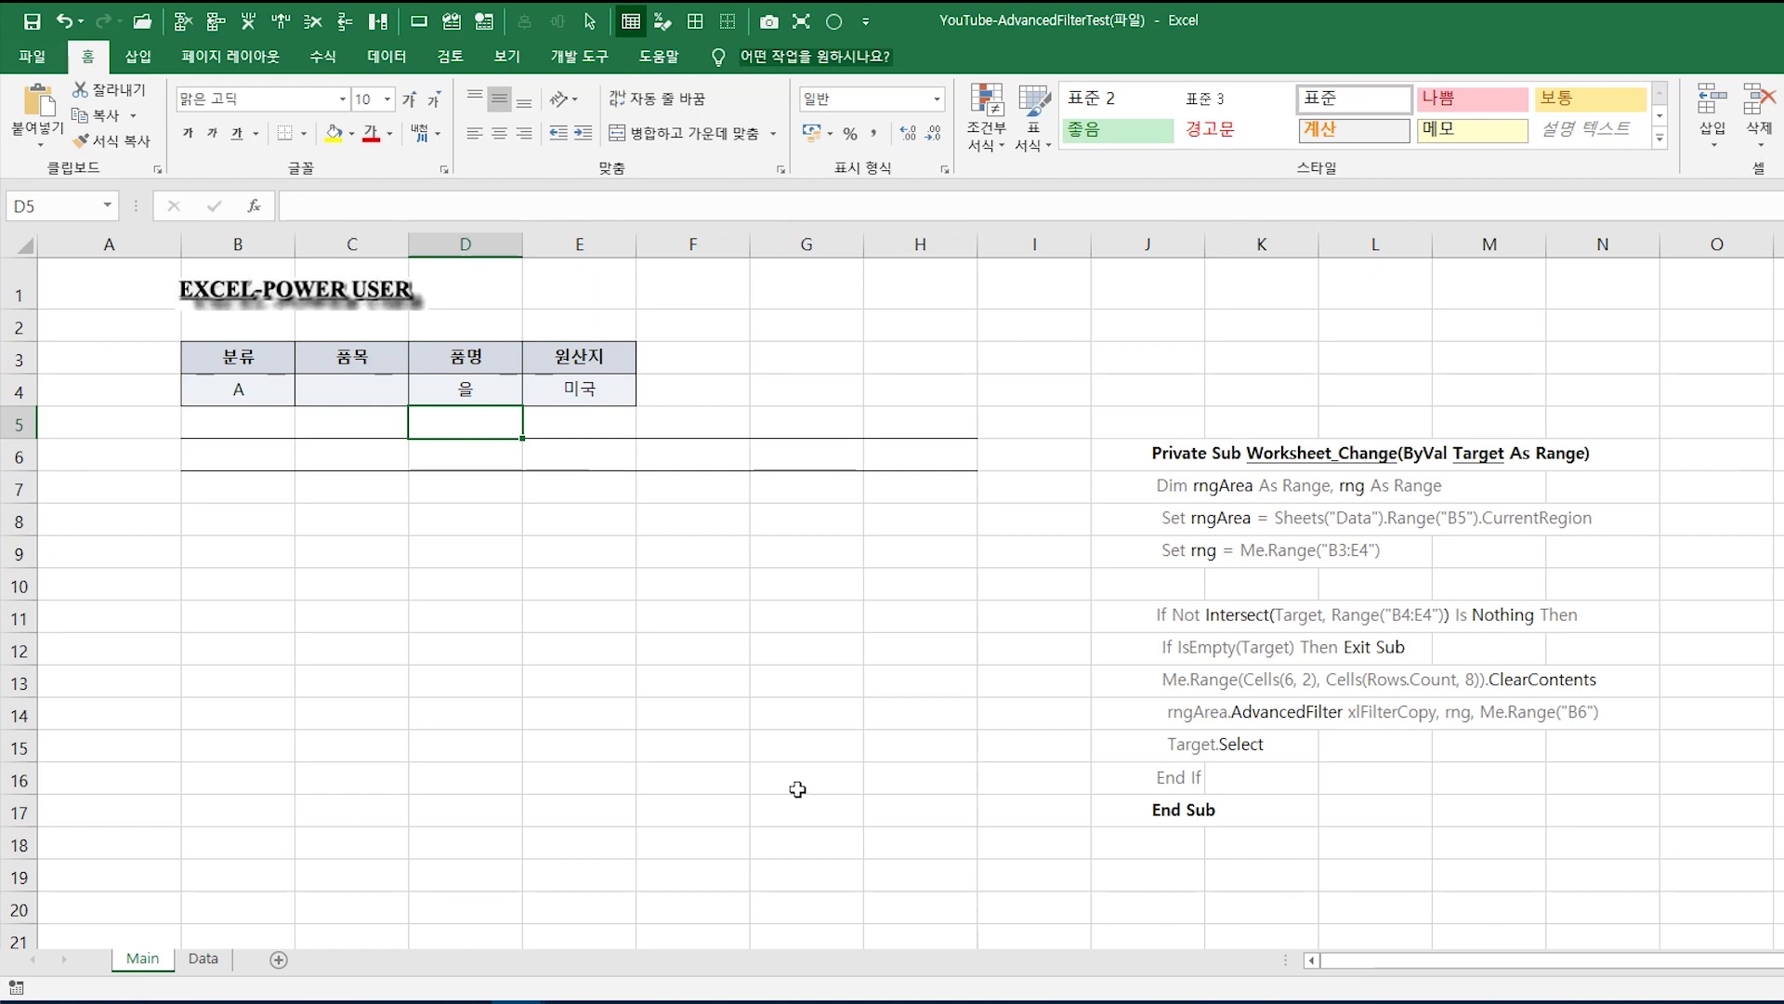
left_click(464, 387)
type("을")
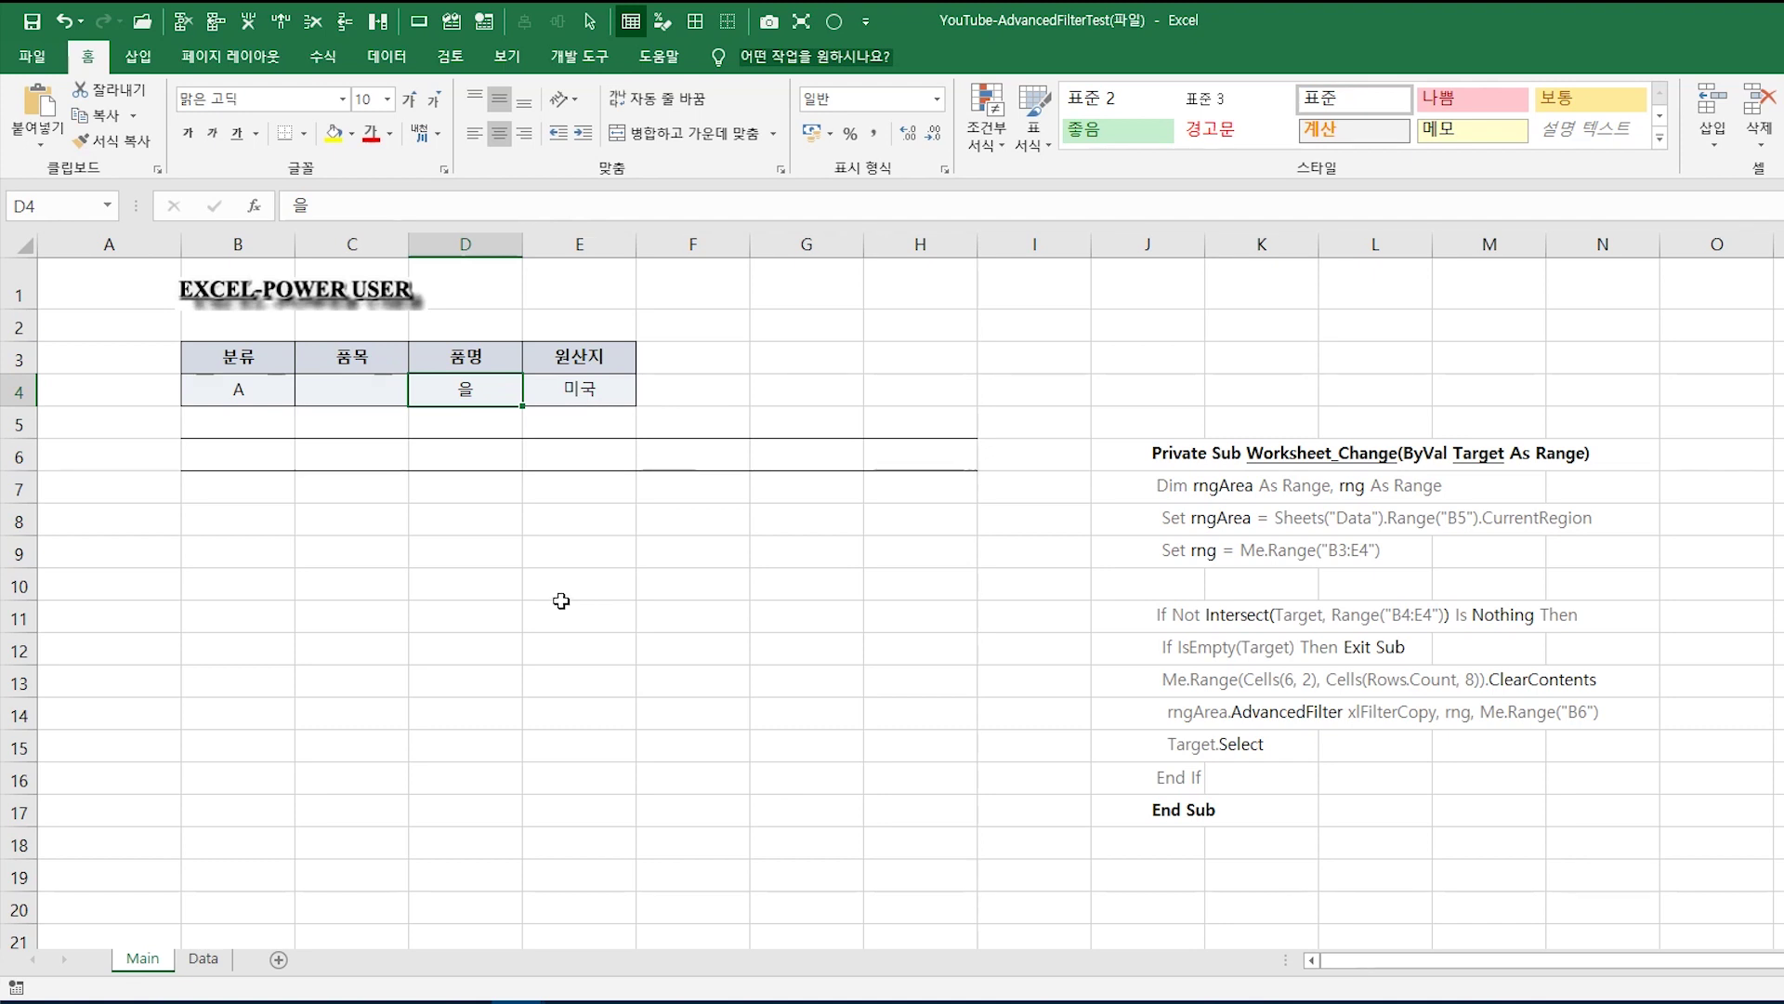
key("alt+F11")
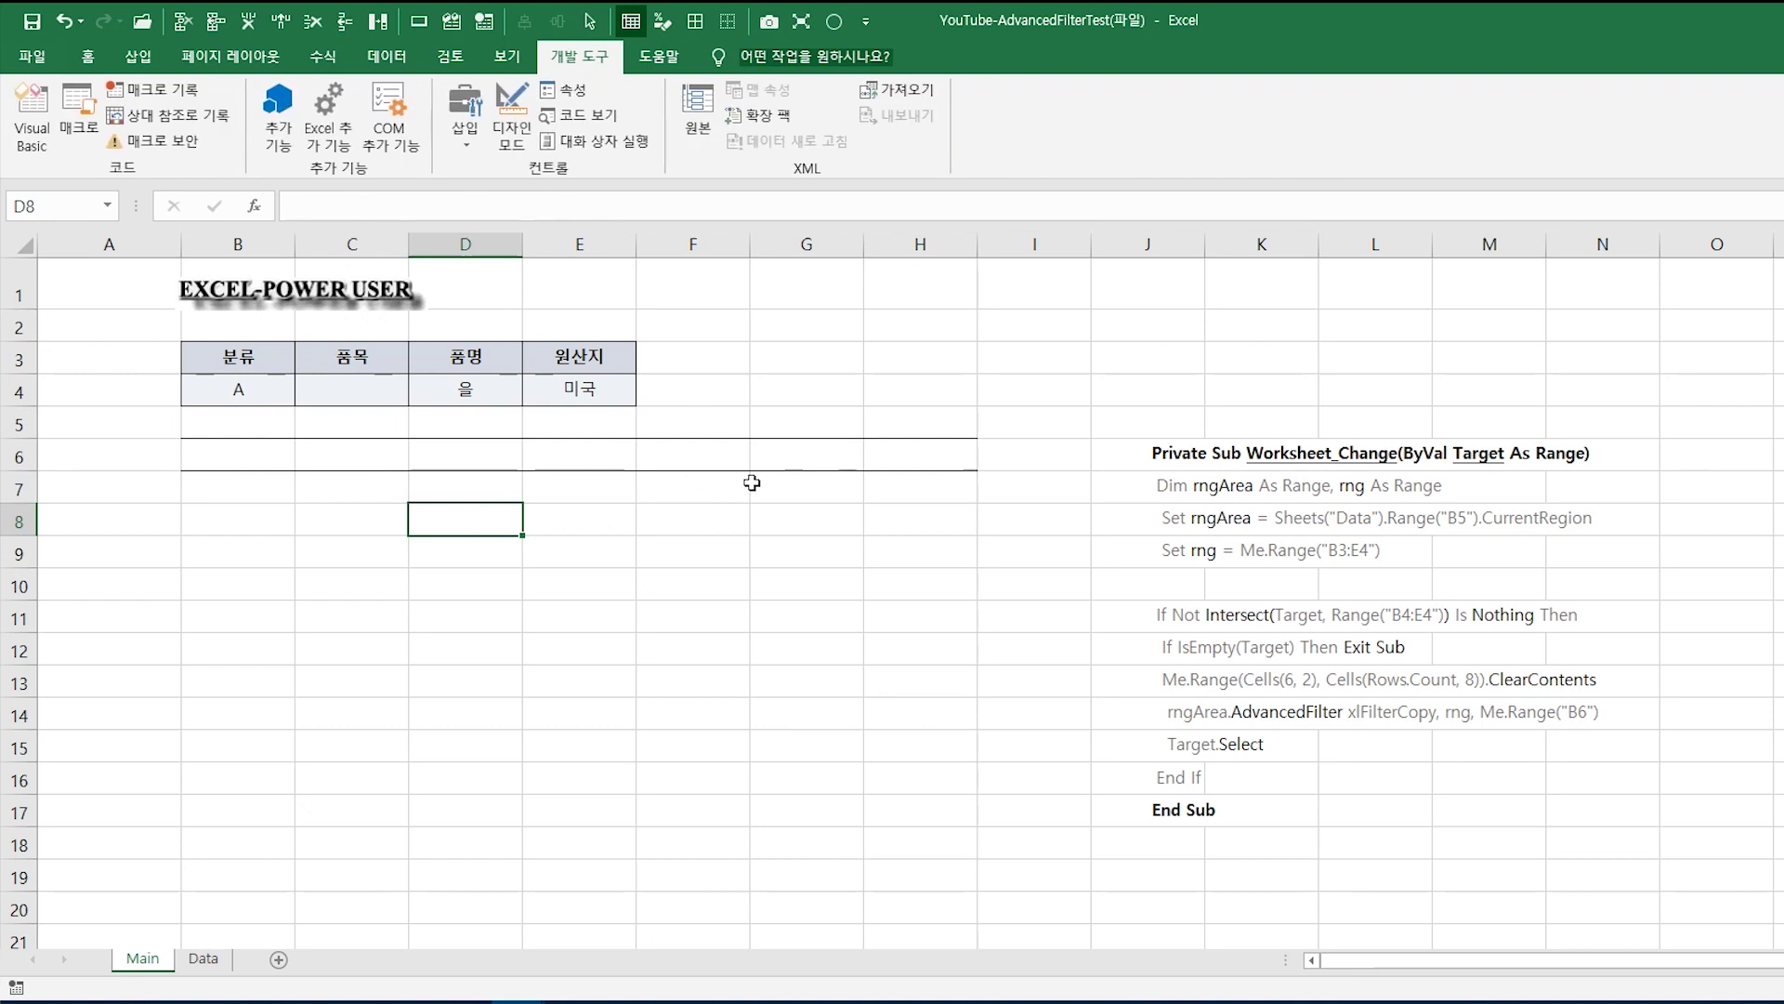
Step: Start recording a new macro and select the output area B6:H15
left_click(163, 93)
left_click(893, 484)
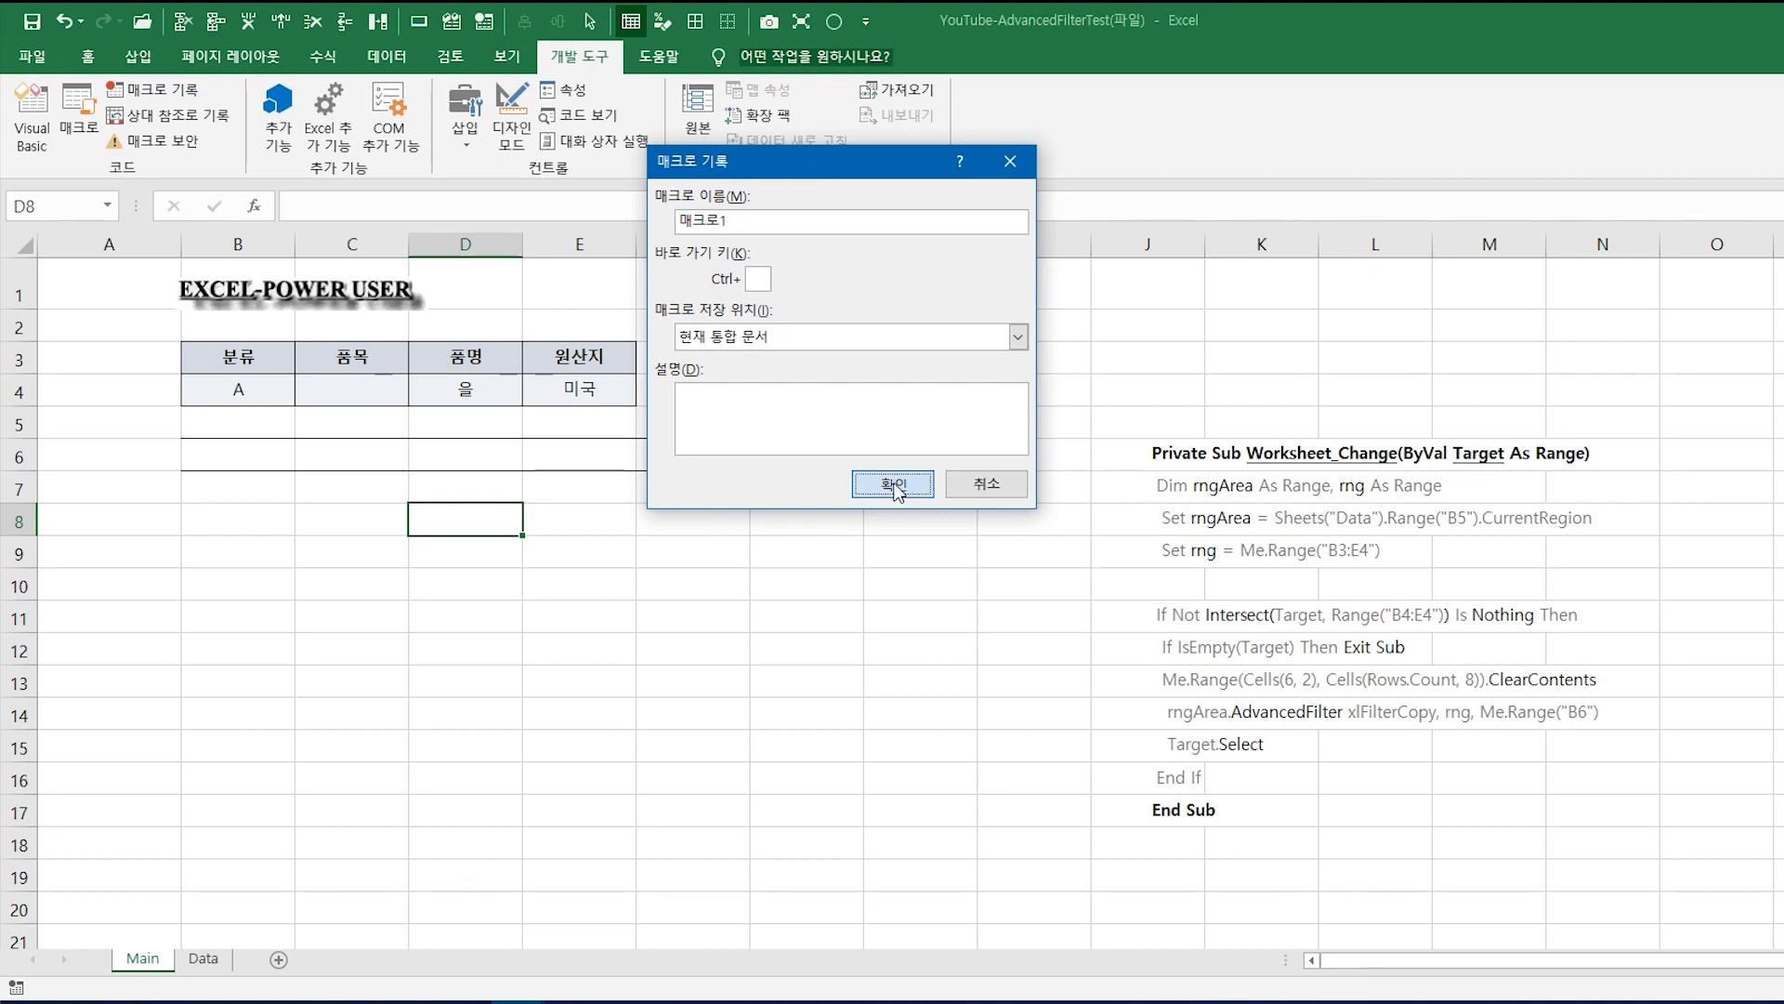
left_click(223, 451)
left_click_drag(223, 452, 906, 739)
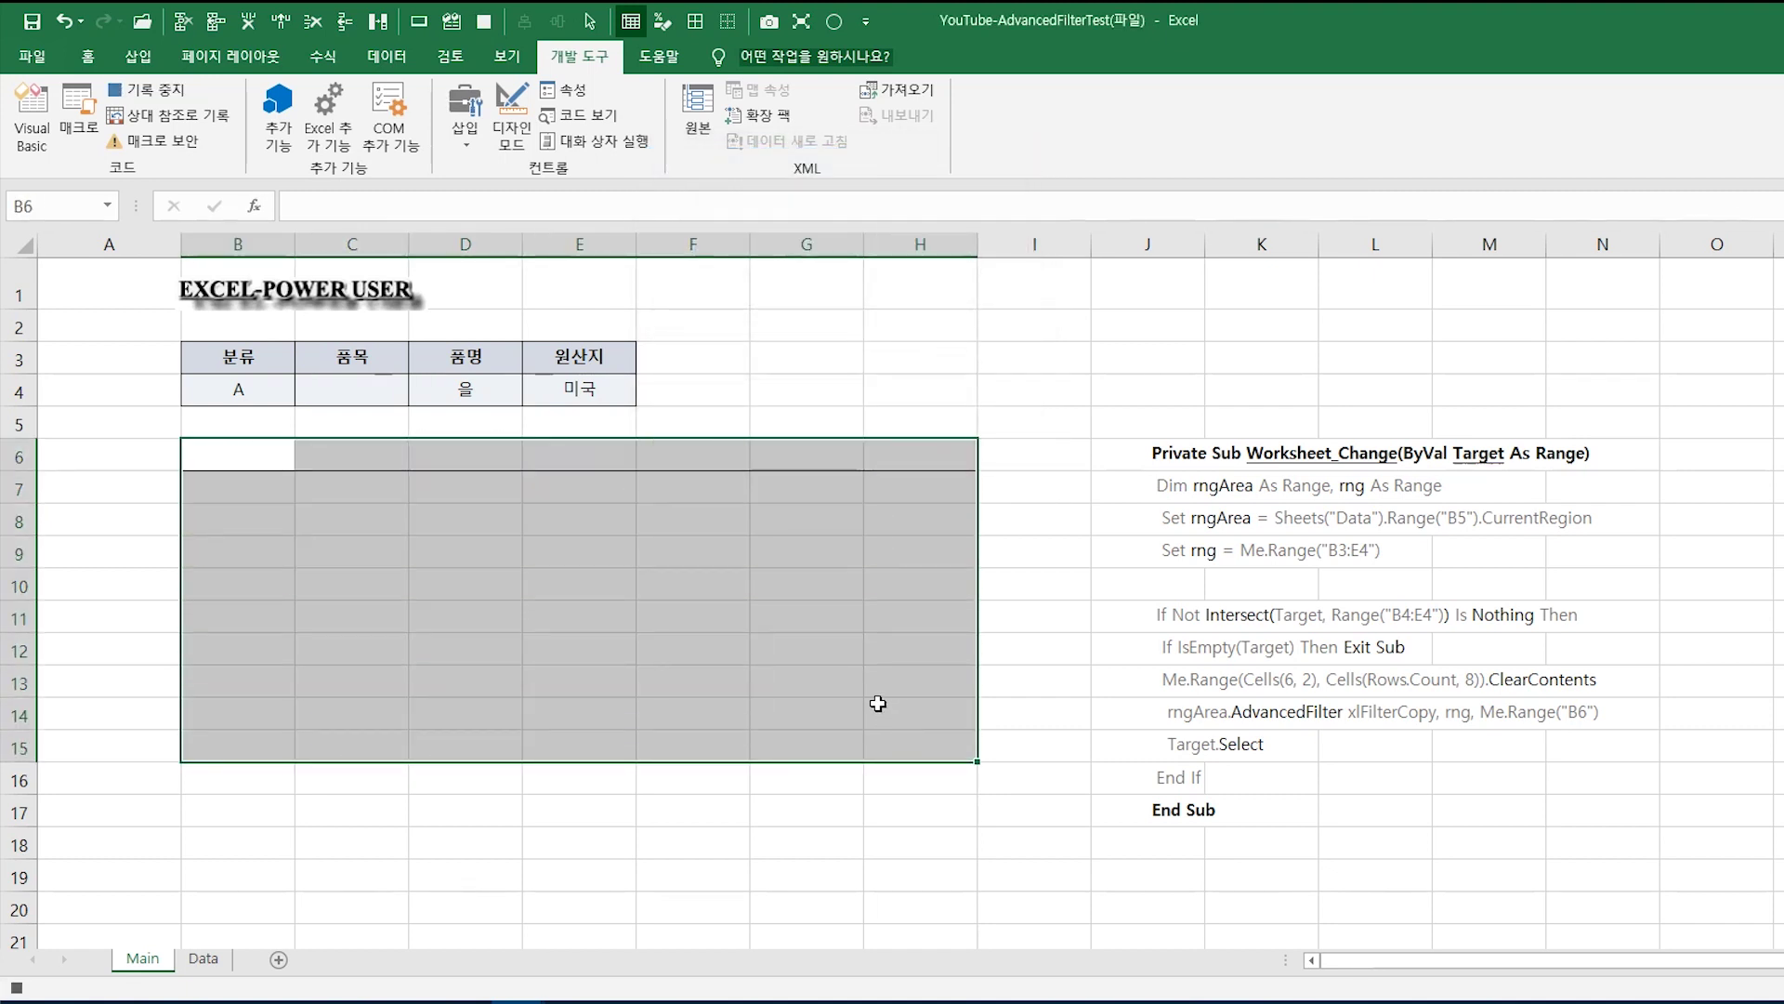
left_click(484, 540)
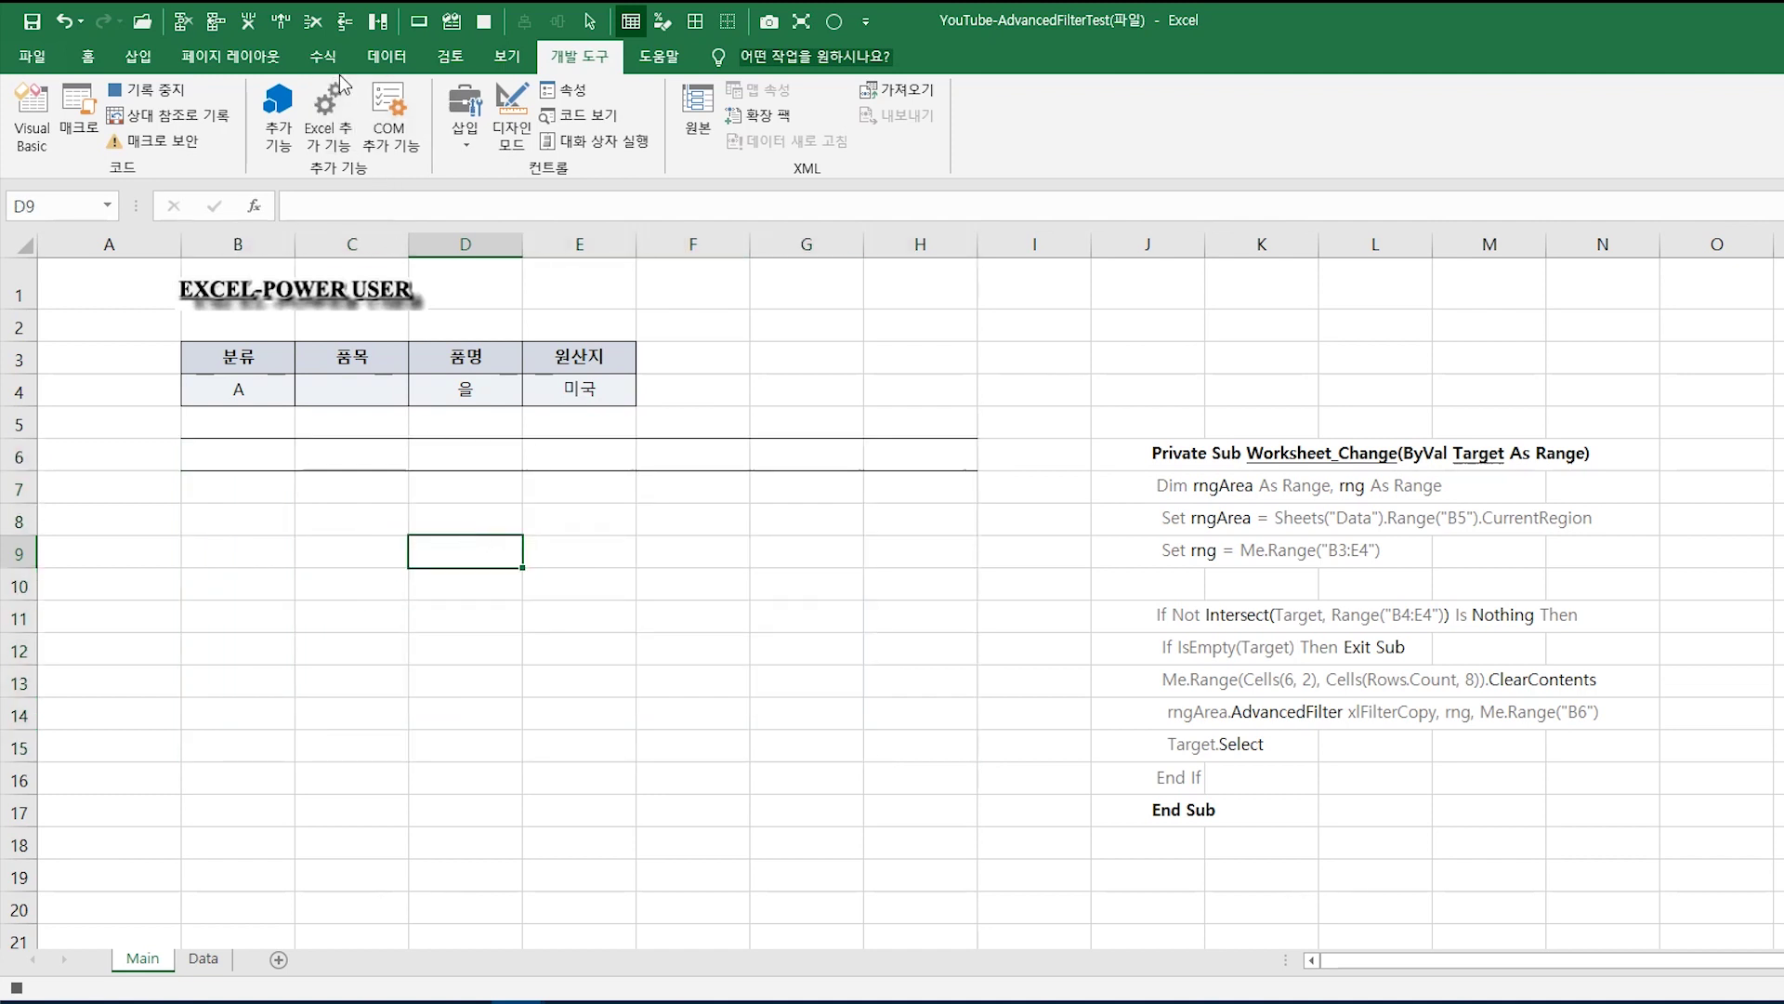
Step: Advanced Filter Data!$B$5:$H$61 to another location at Main B6, then stop recording
left_click(386, 56)
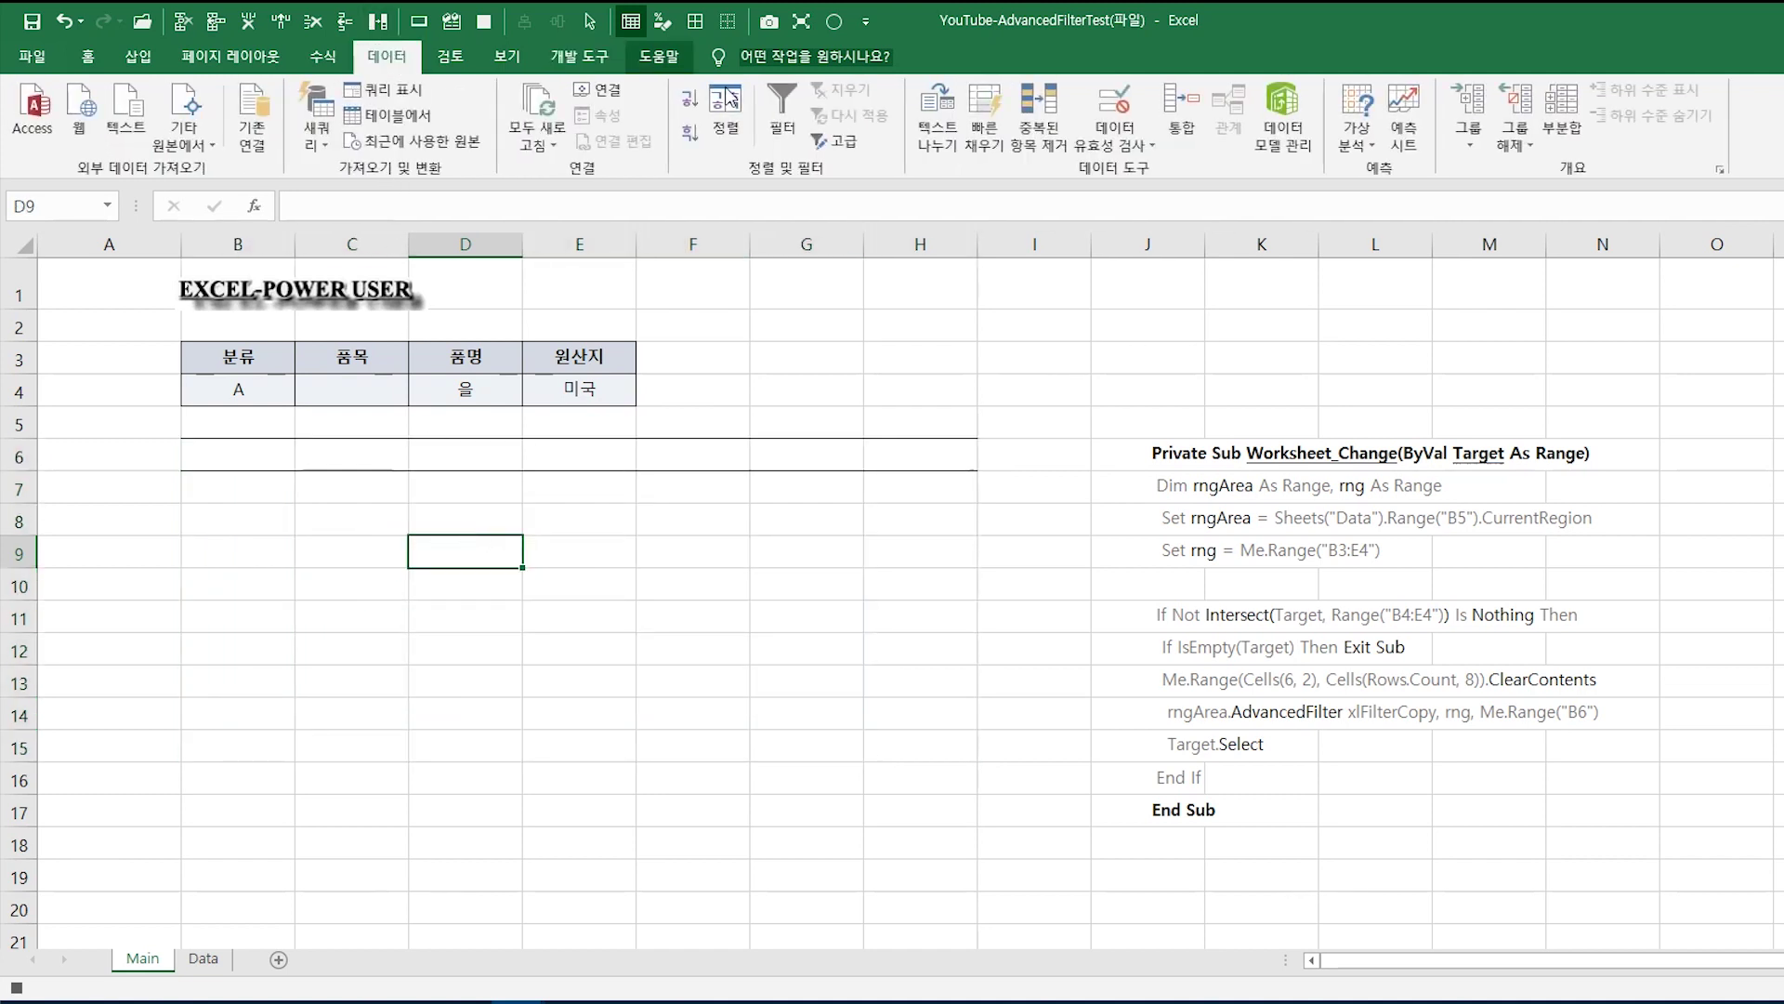
left_click(852, 145)
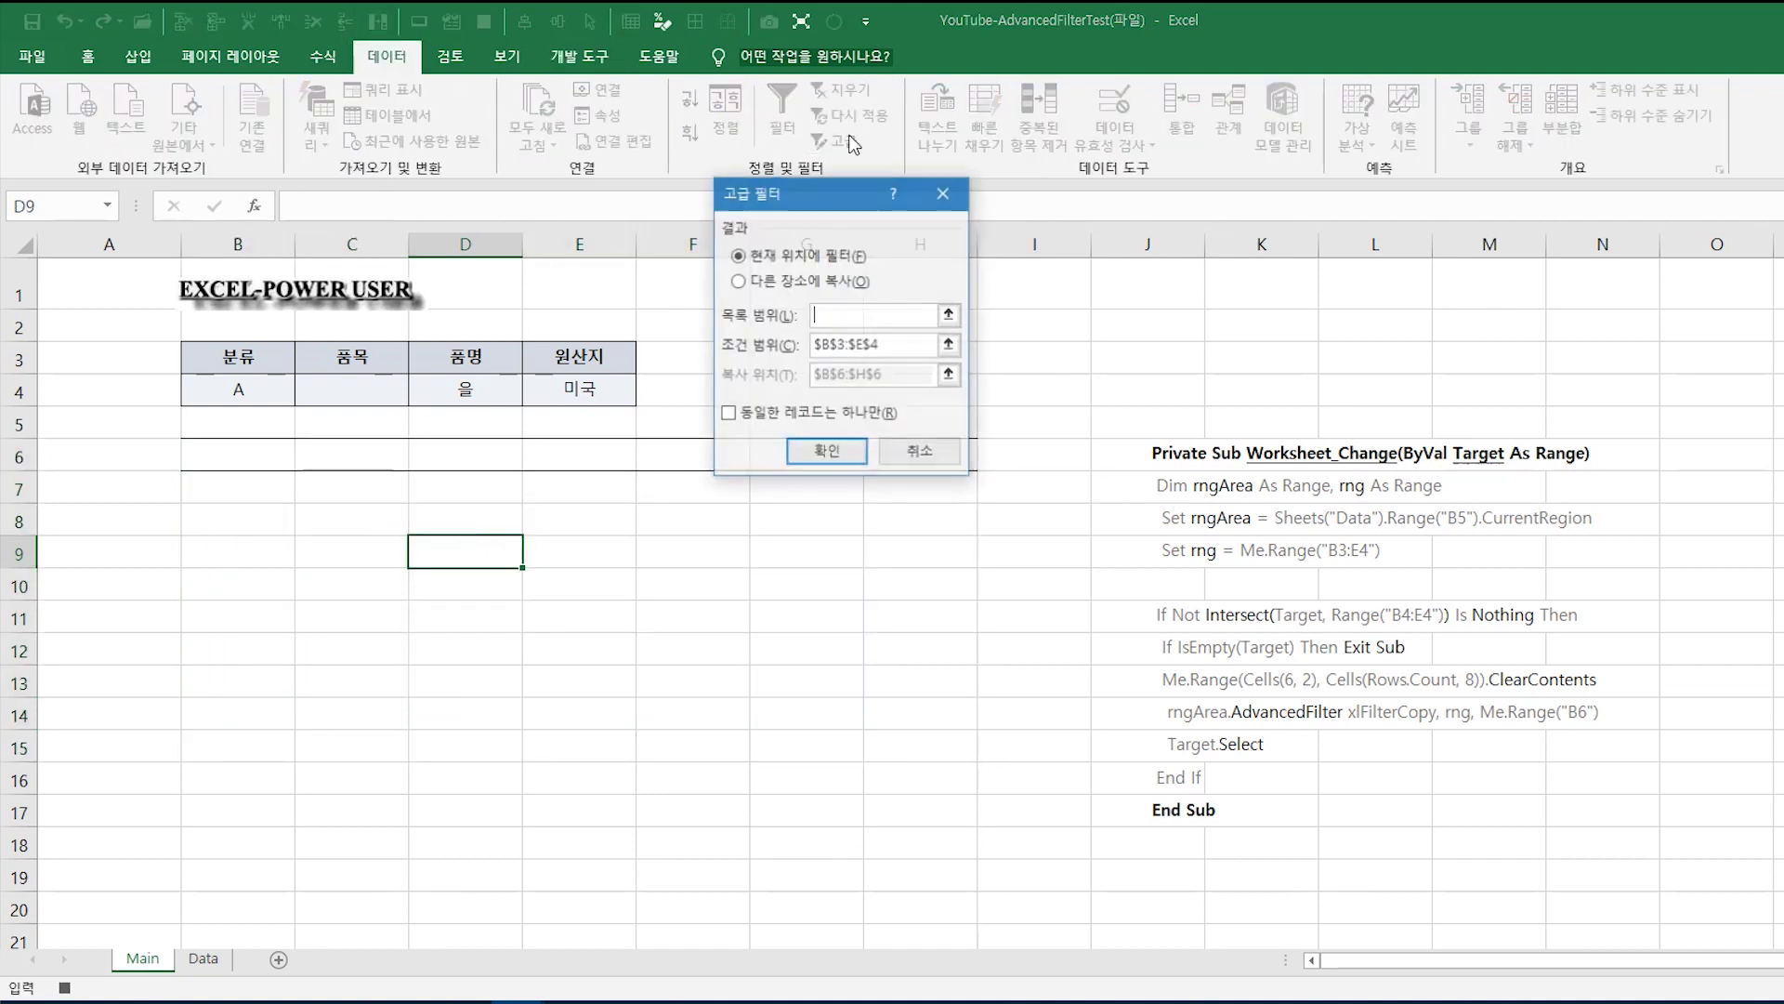
left_click(808, 281)
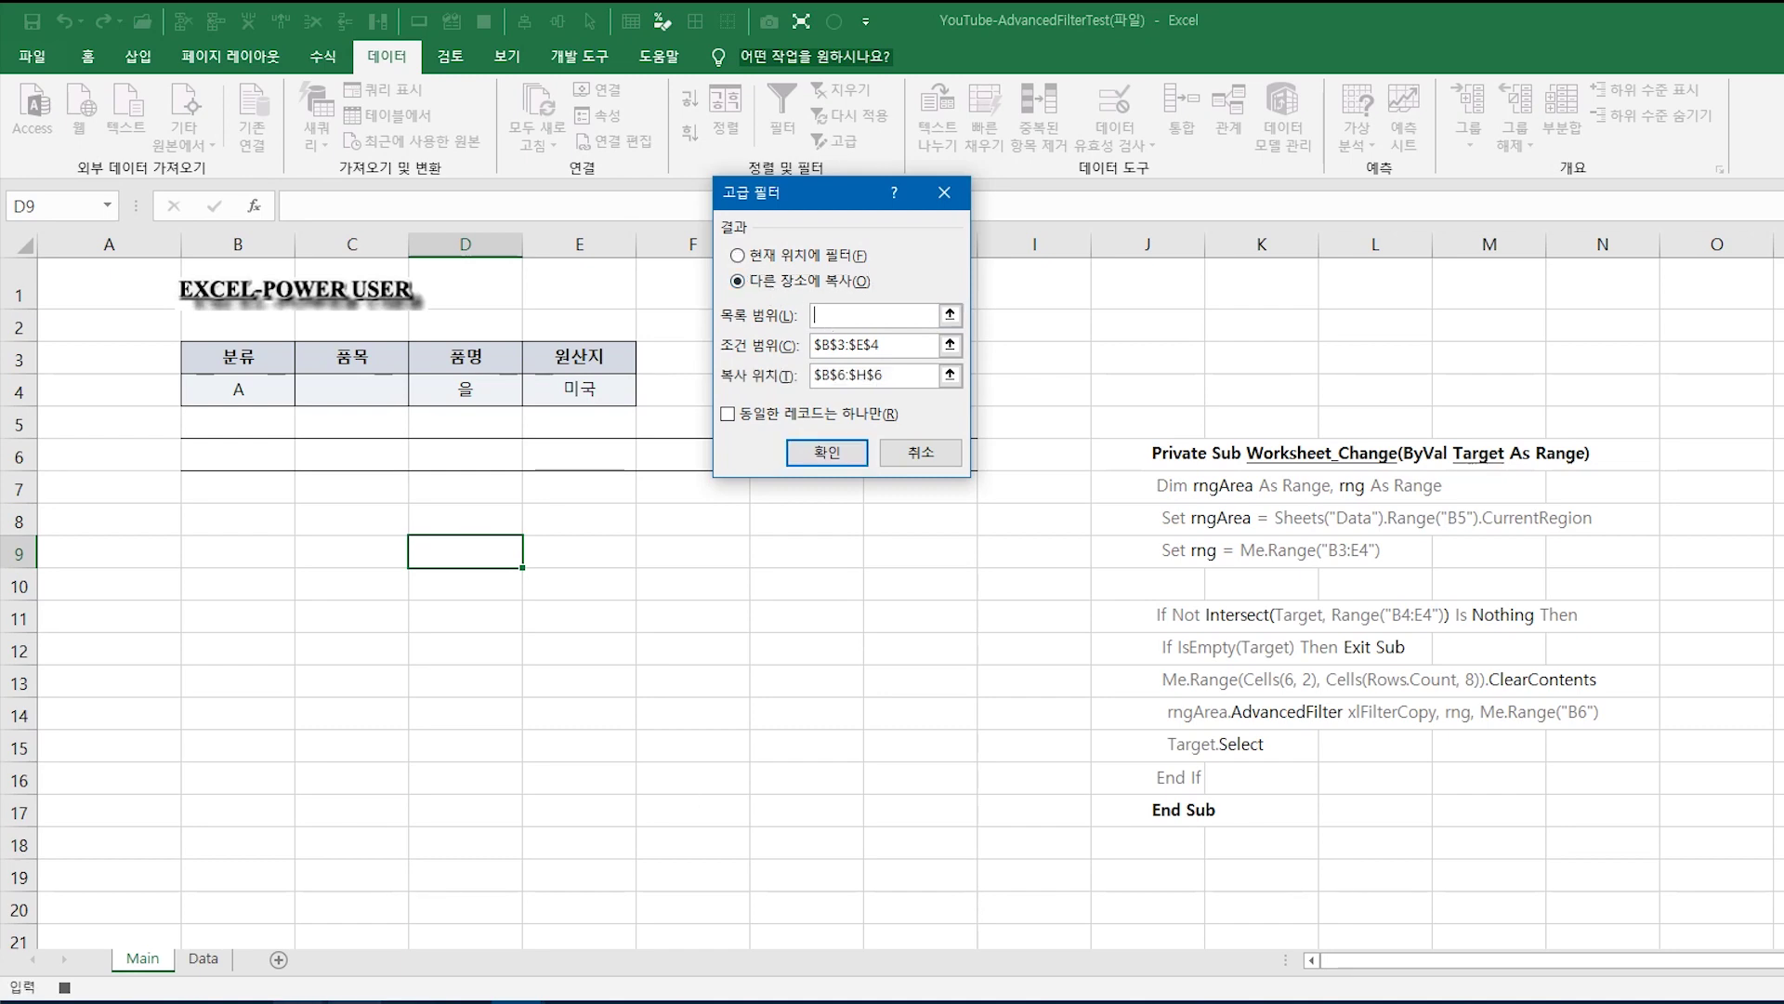
left_click(202, 958)
key("ctrl+a")
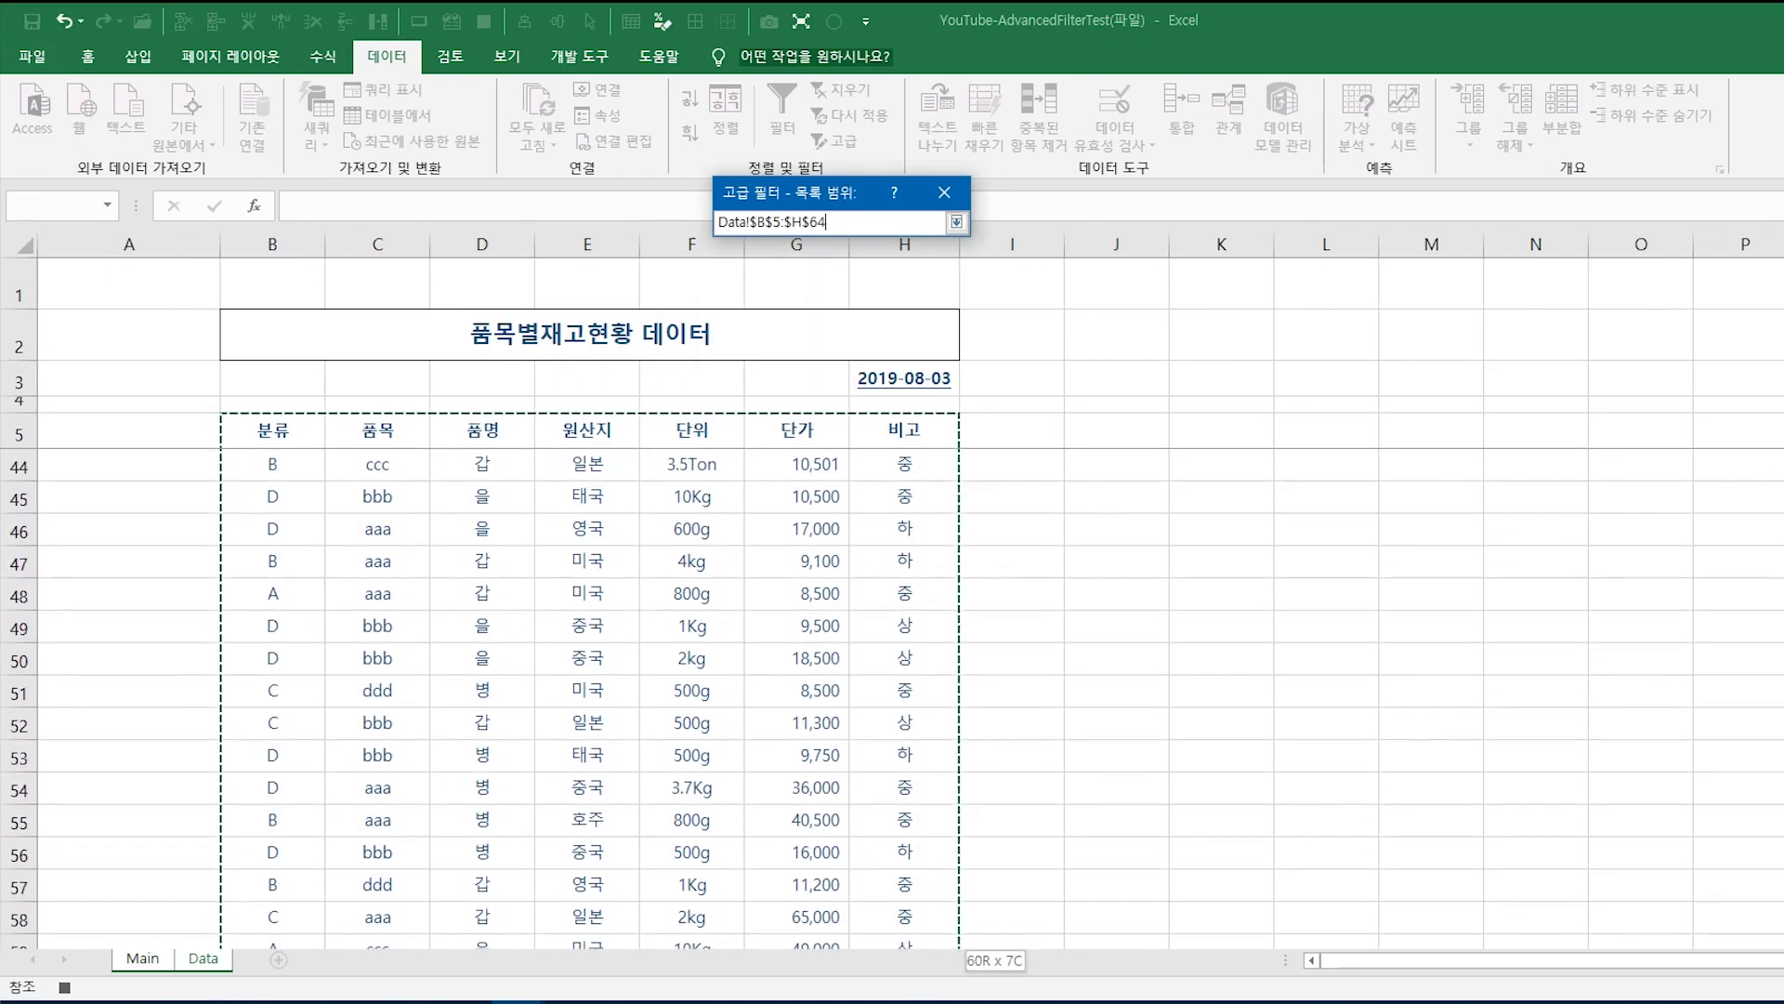
left_click(956, 221)
left_click(142, 958)
left_click(873, 375)
left_click(239, 454)
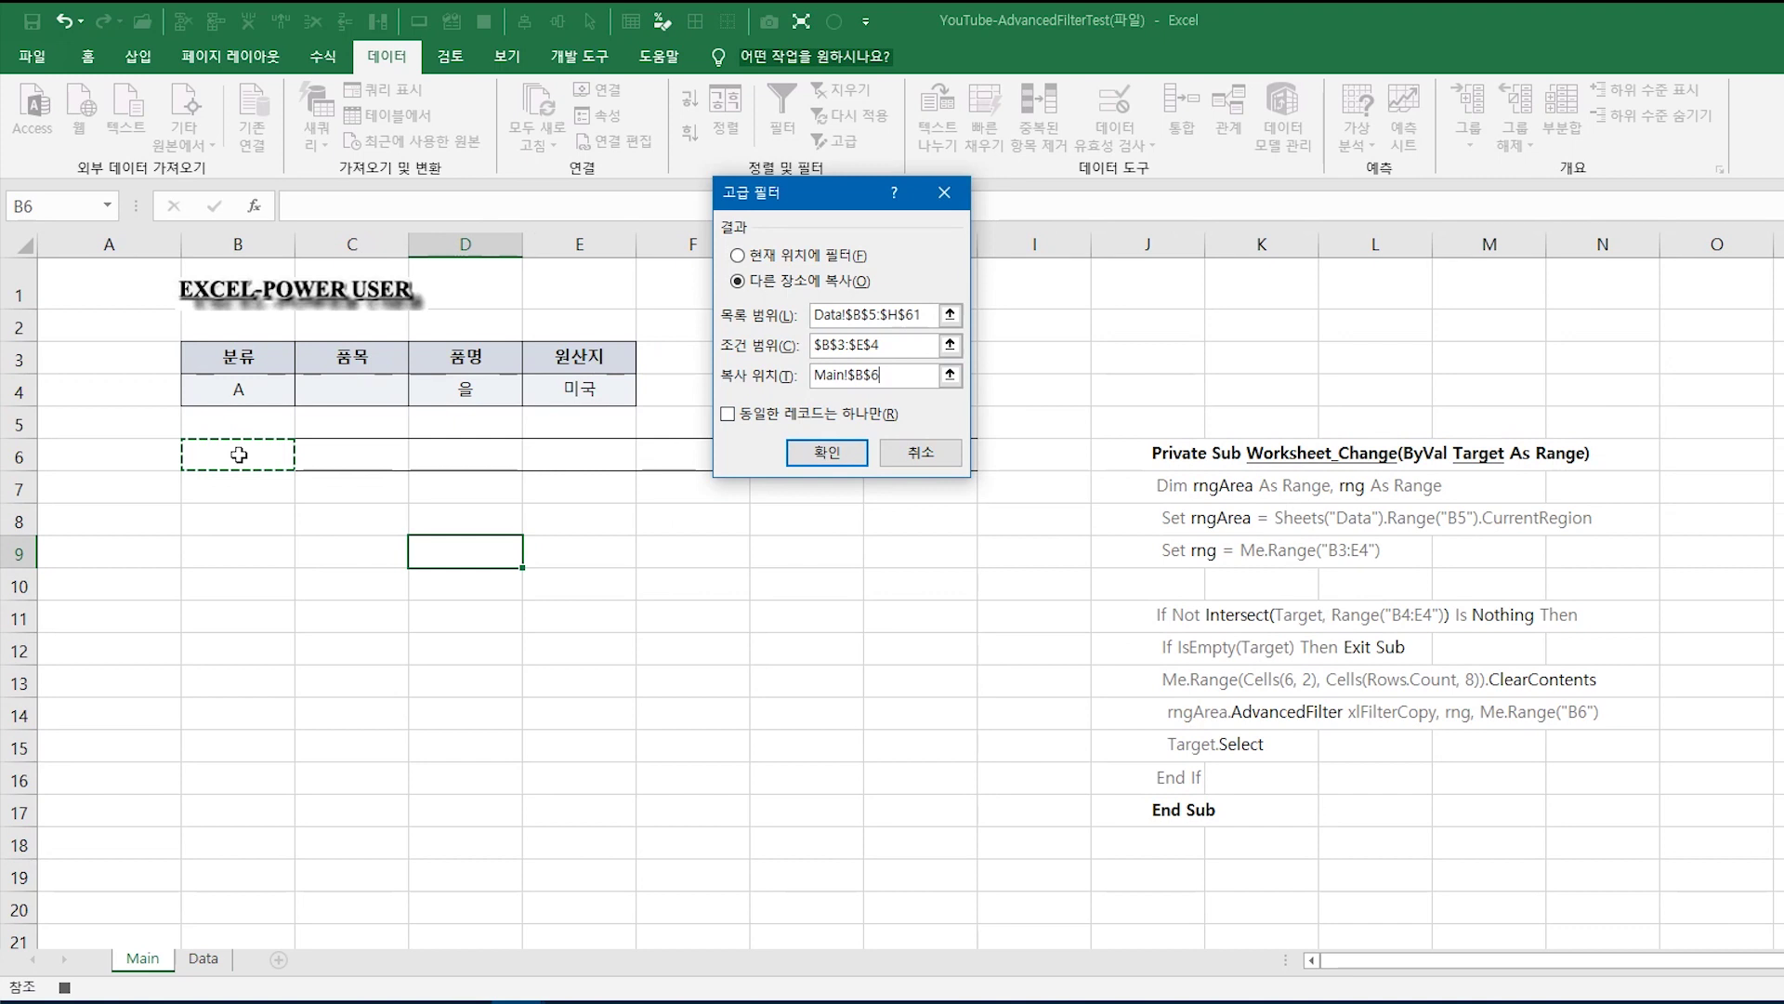
left_click(839, 458)
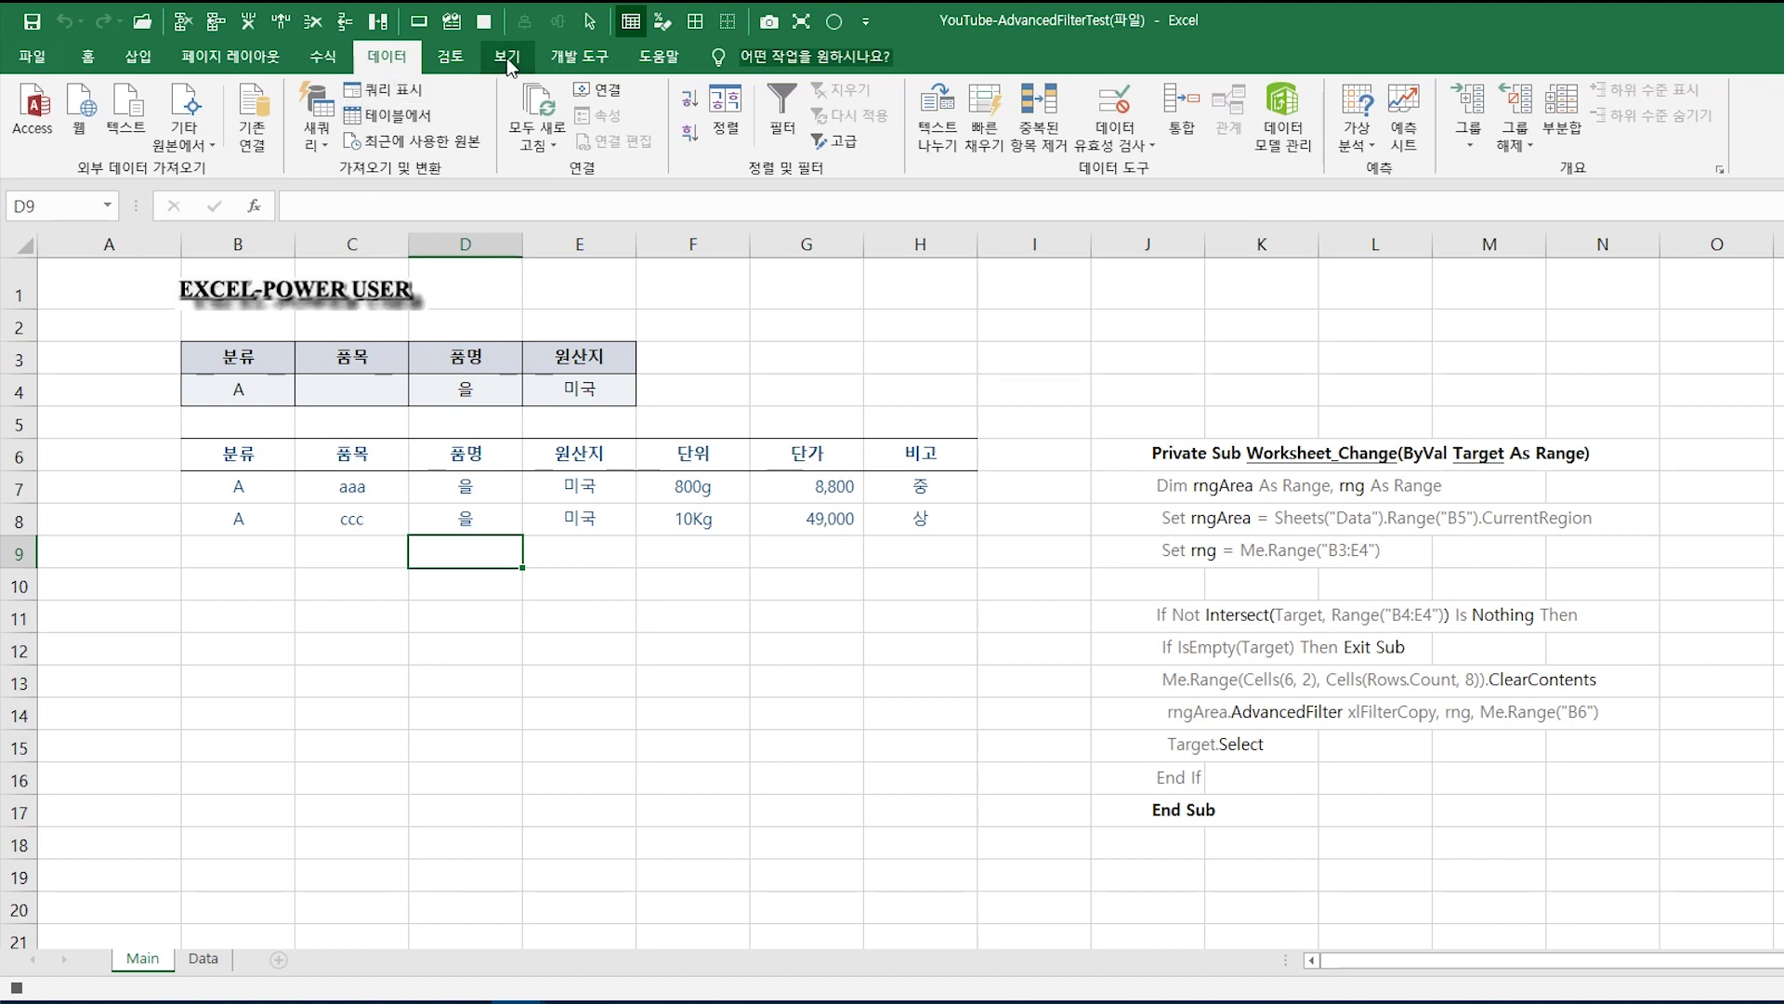
left_click(589, 61)
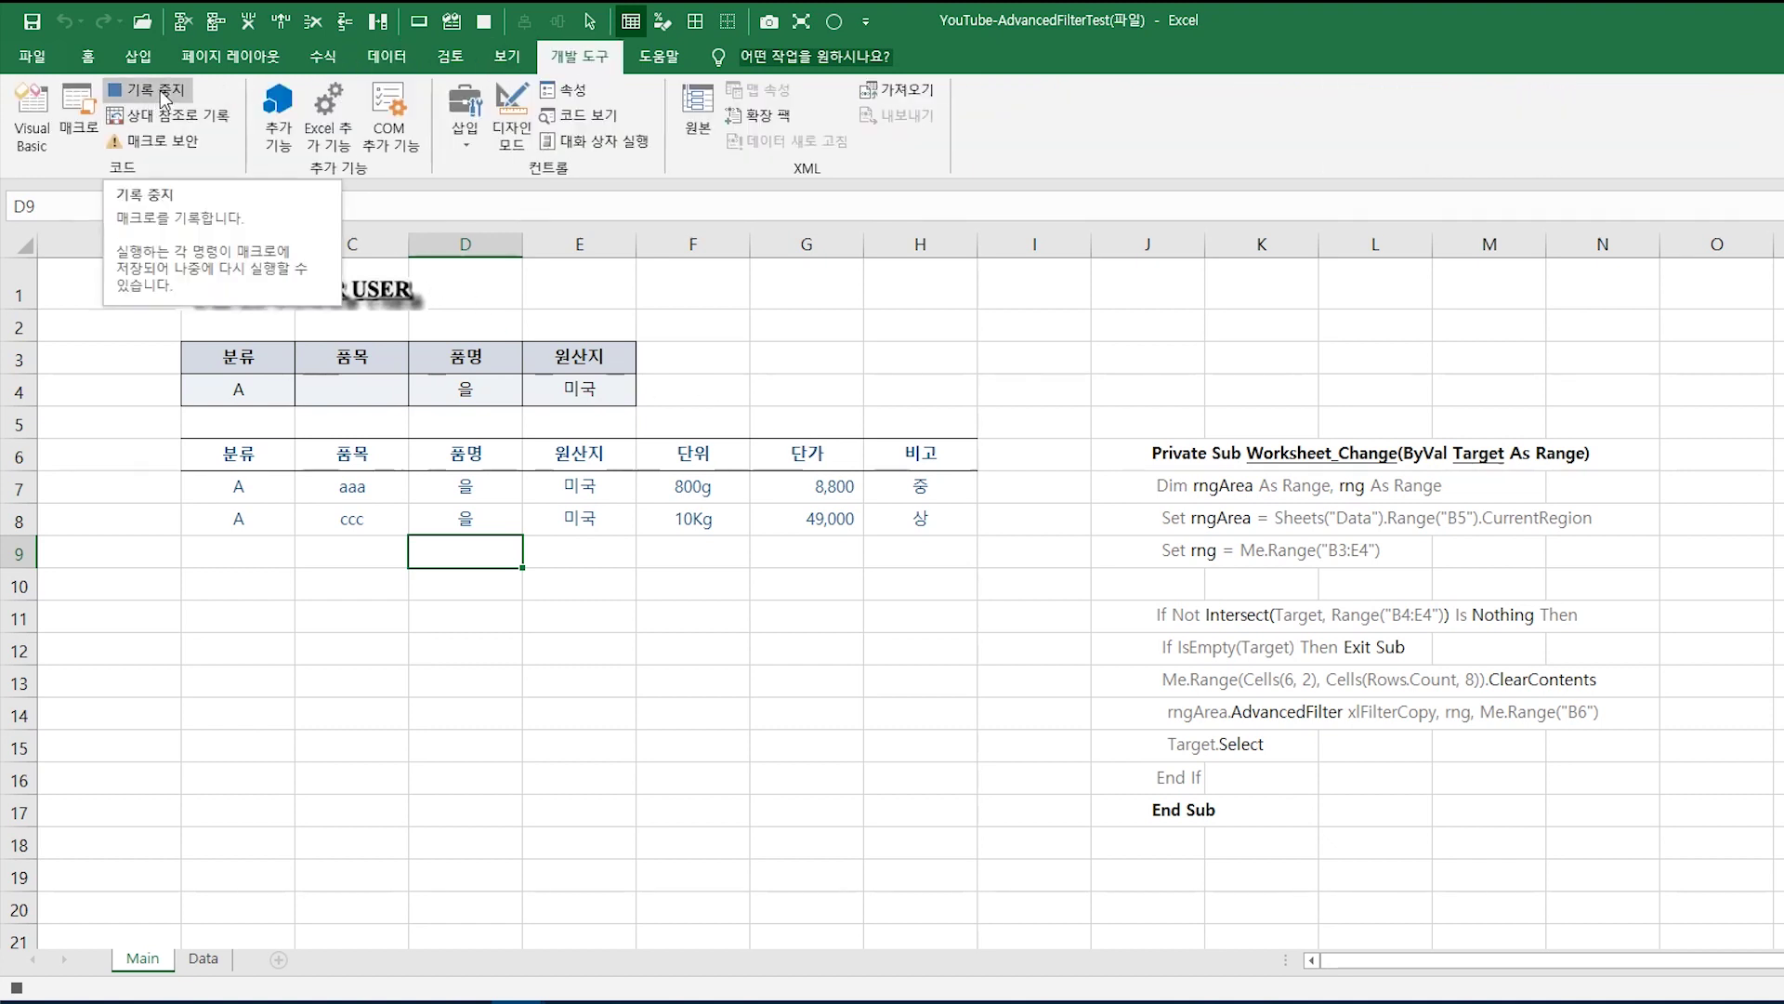
left_click(163, 99)
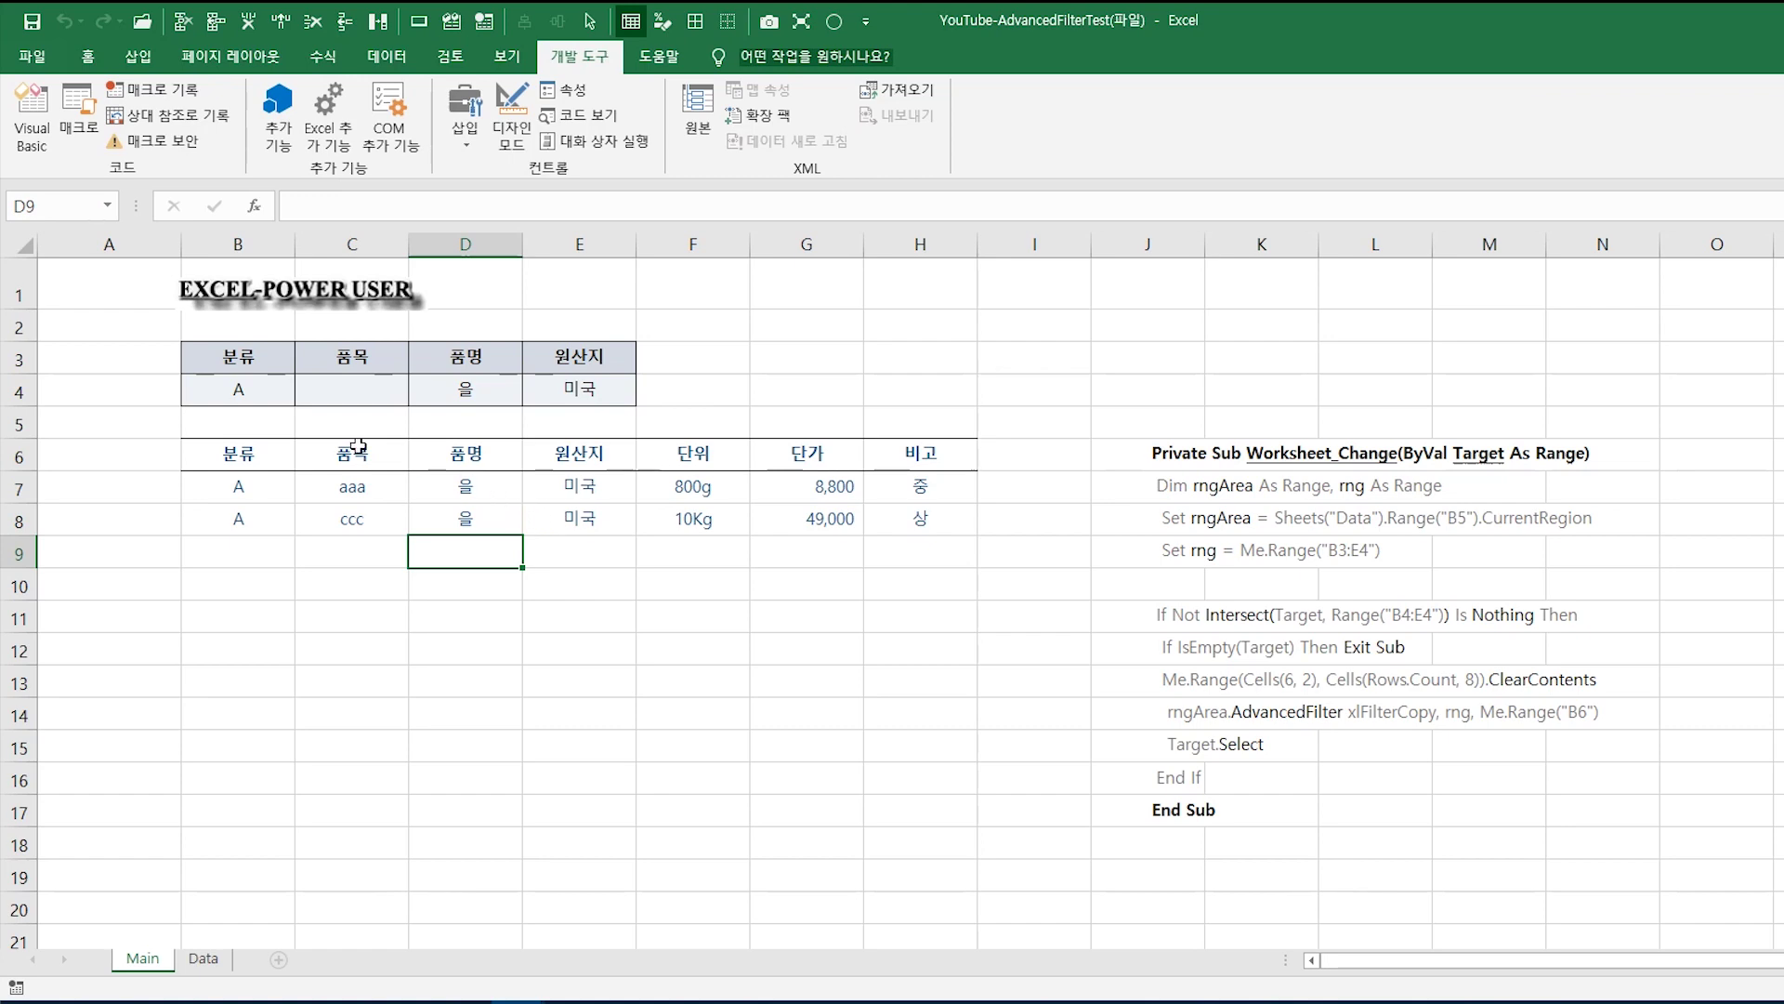
Step: Inspect Module1's recorded 매크로1 code with its B6:H15 selection, then reopen Sheet1's Worksheet_Change code
left_click(451, 22)
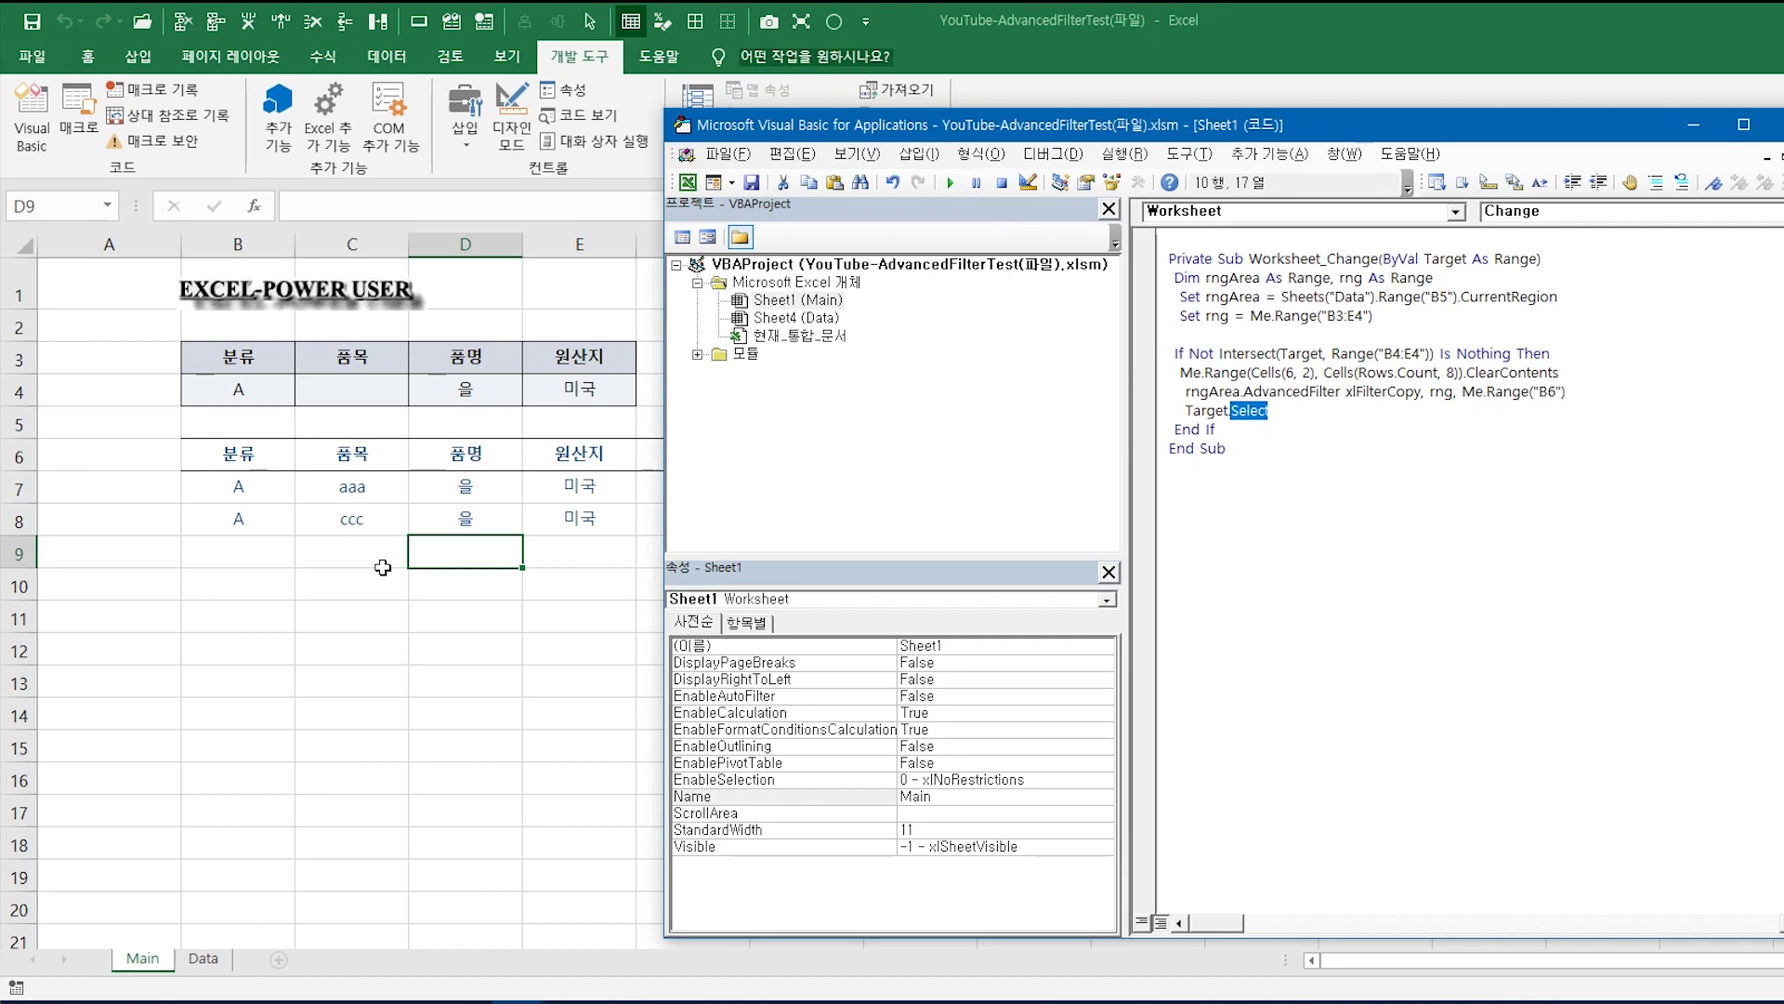
left_click(697, 354)
double_click(781, 371)
left_click(1394, 338)
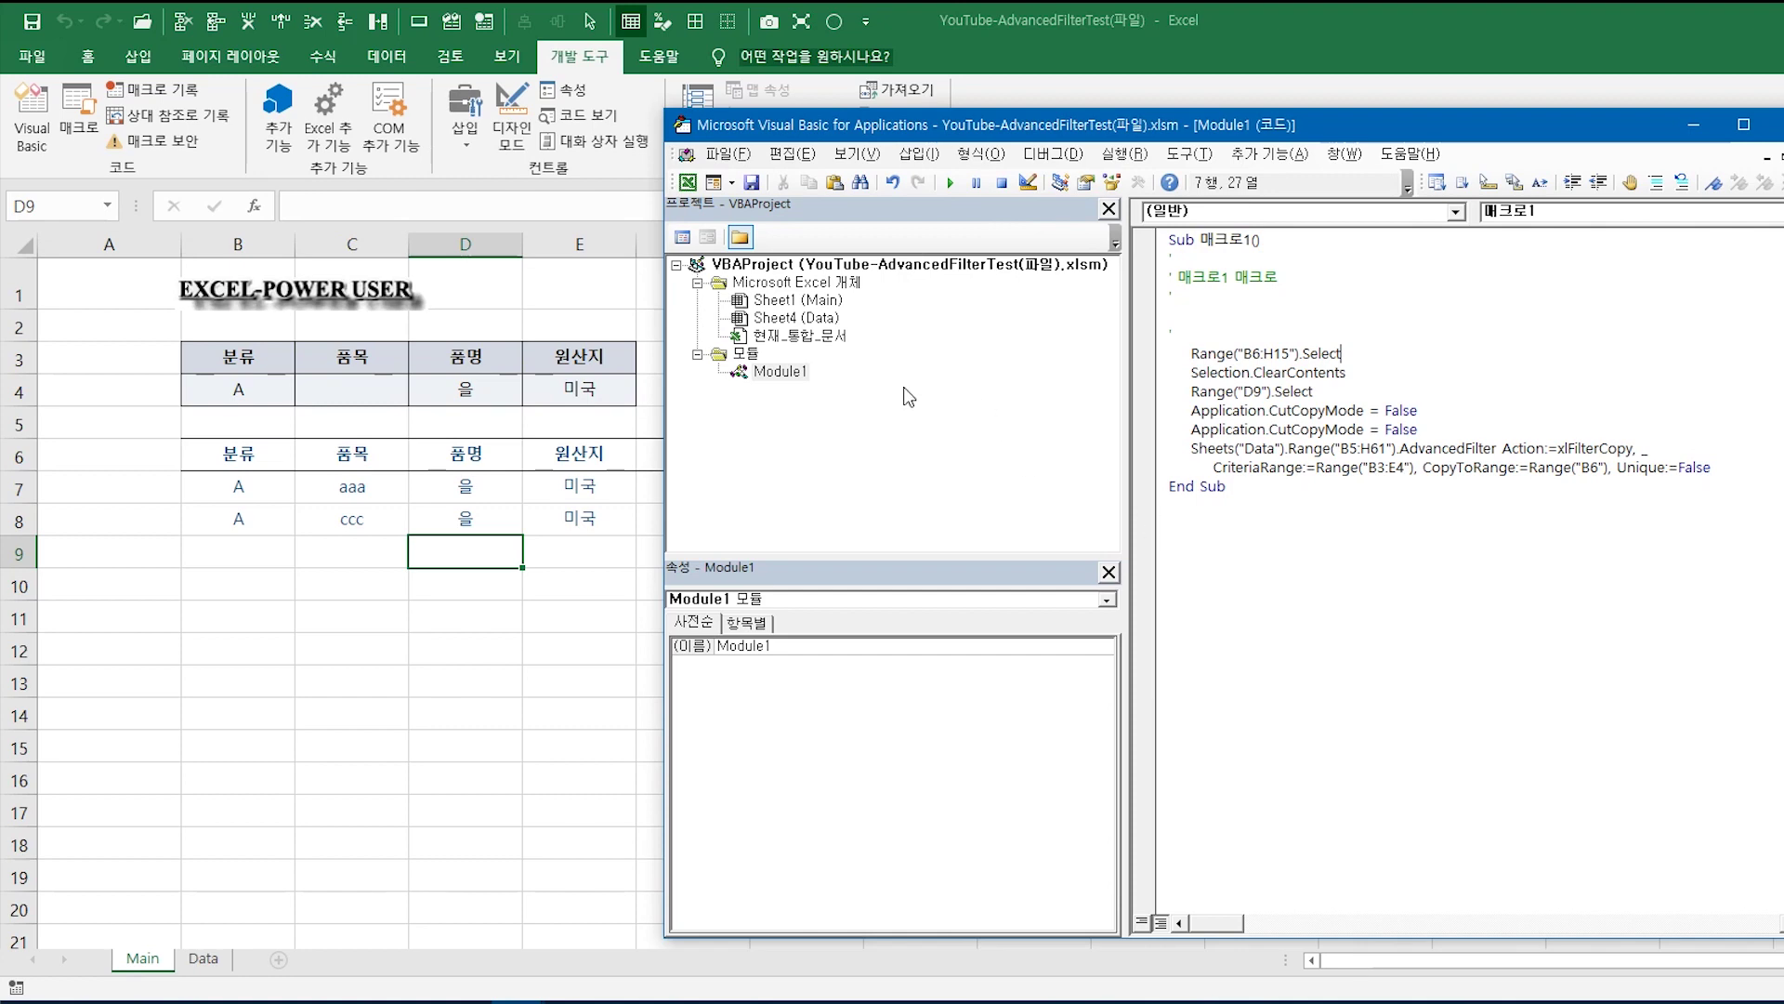
left_click(796, 301)
double_click(795, 301)
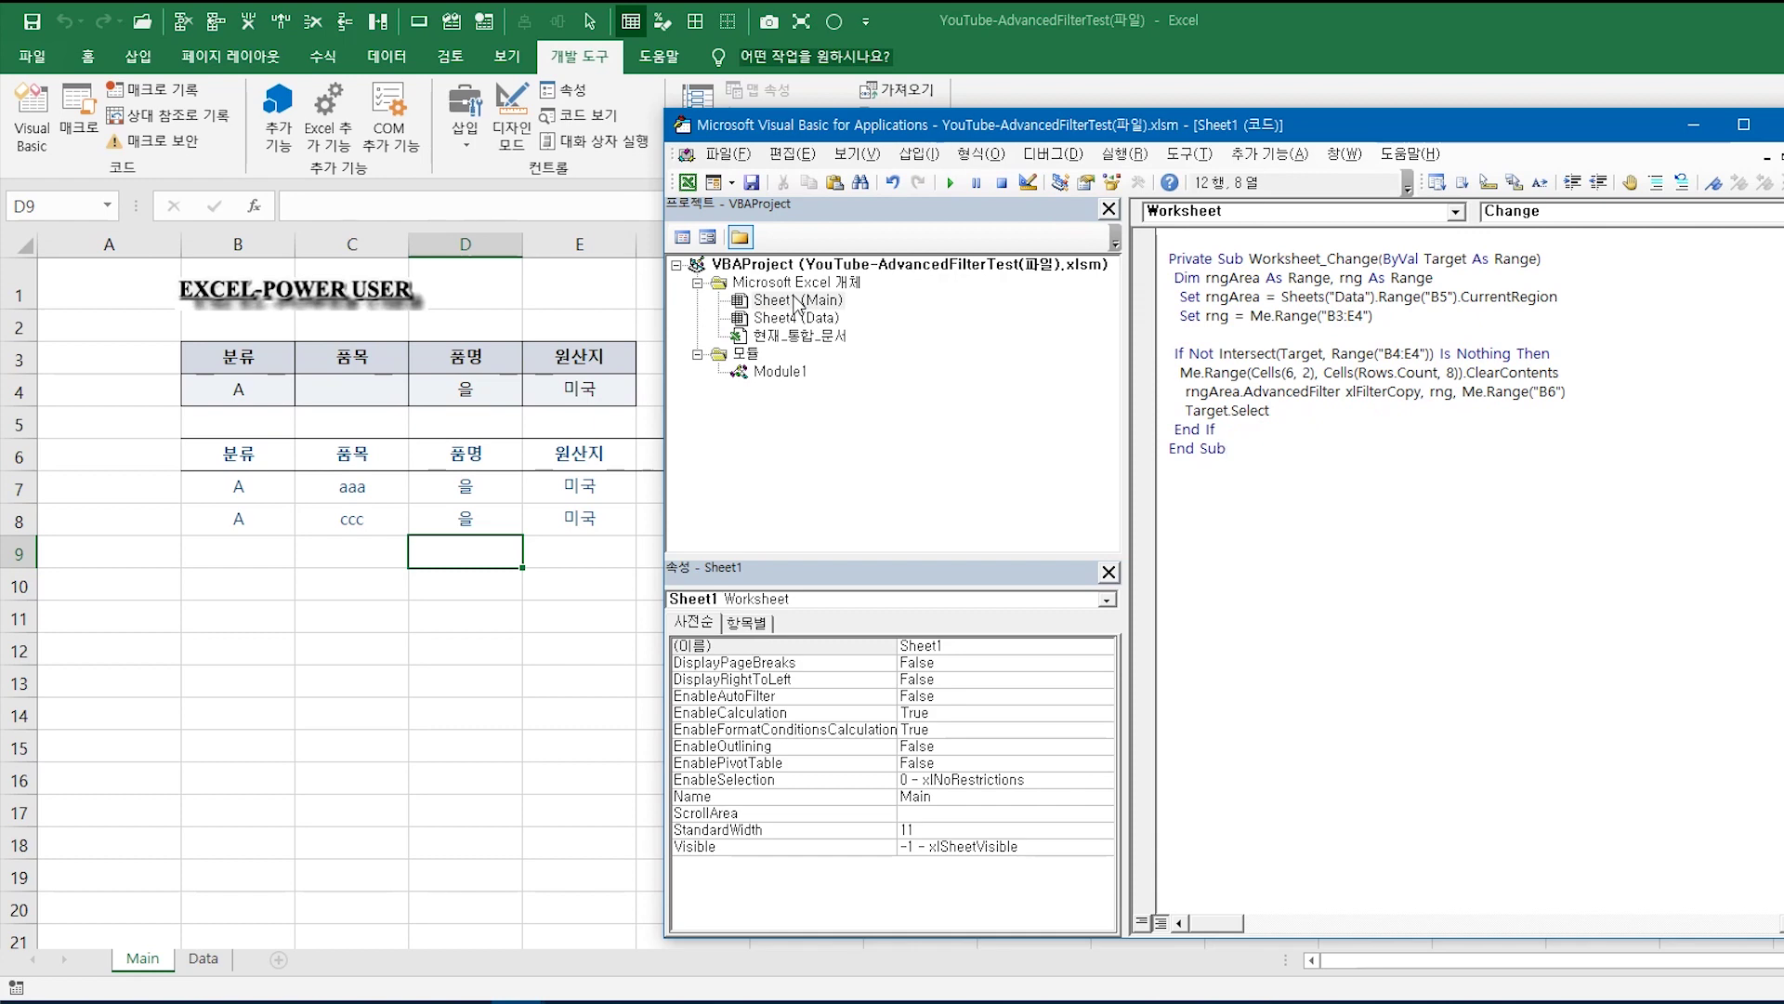